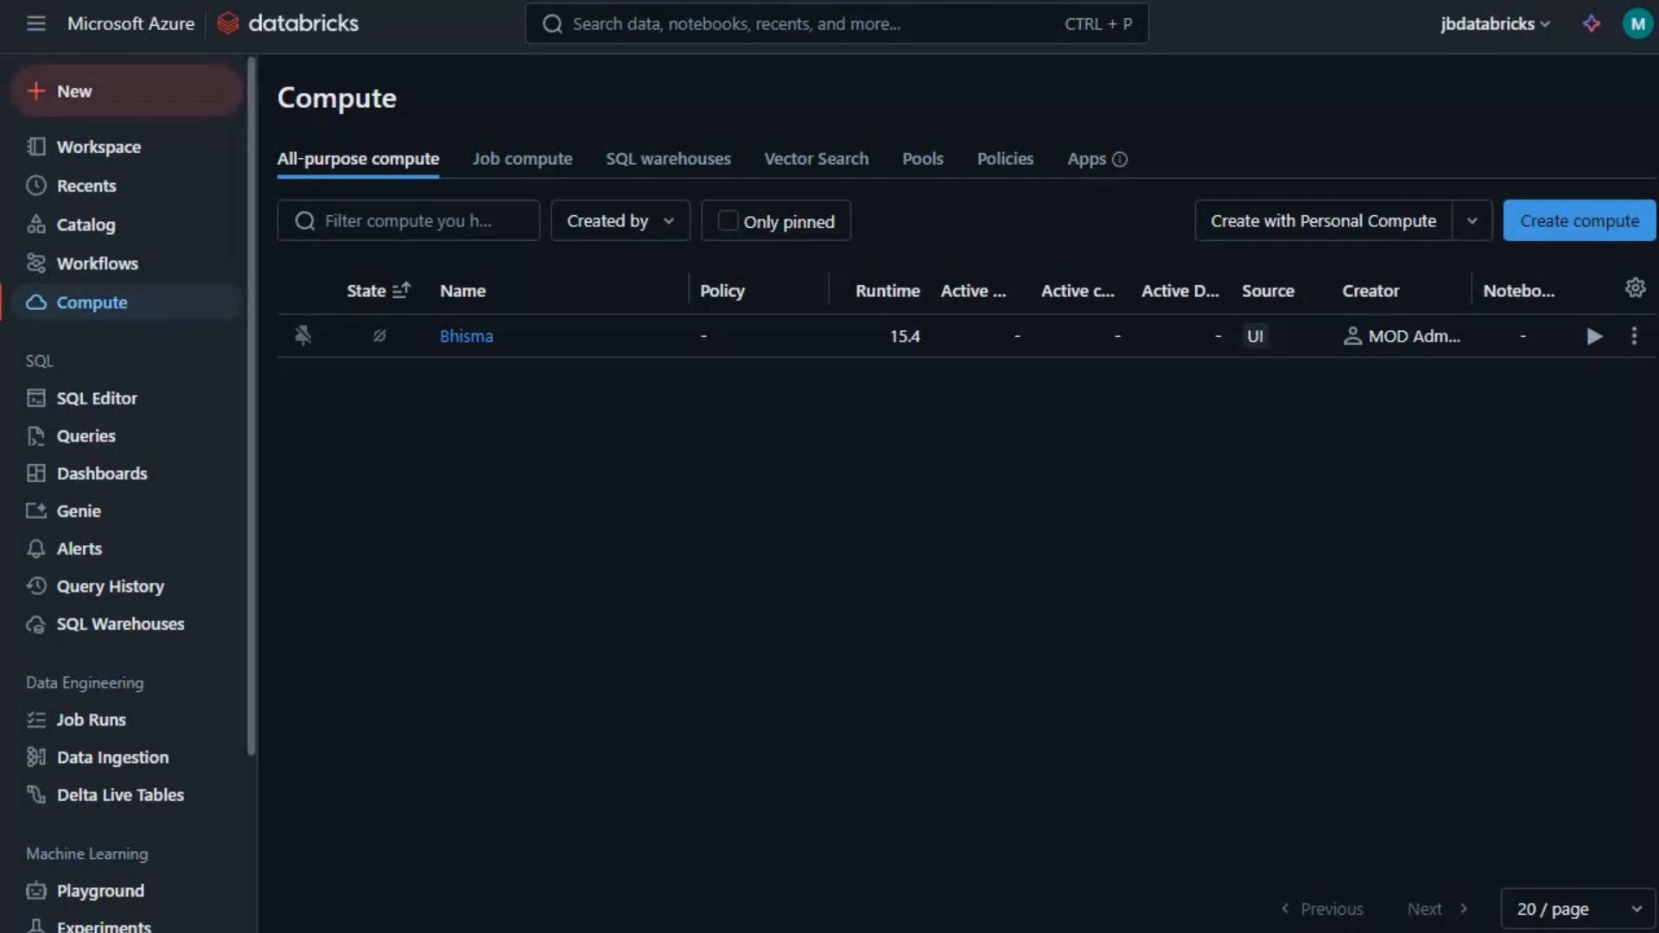
- Create a new job and give it the title Demo_Job1
{"action": "left_click", "coordinate": [126, 91]}
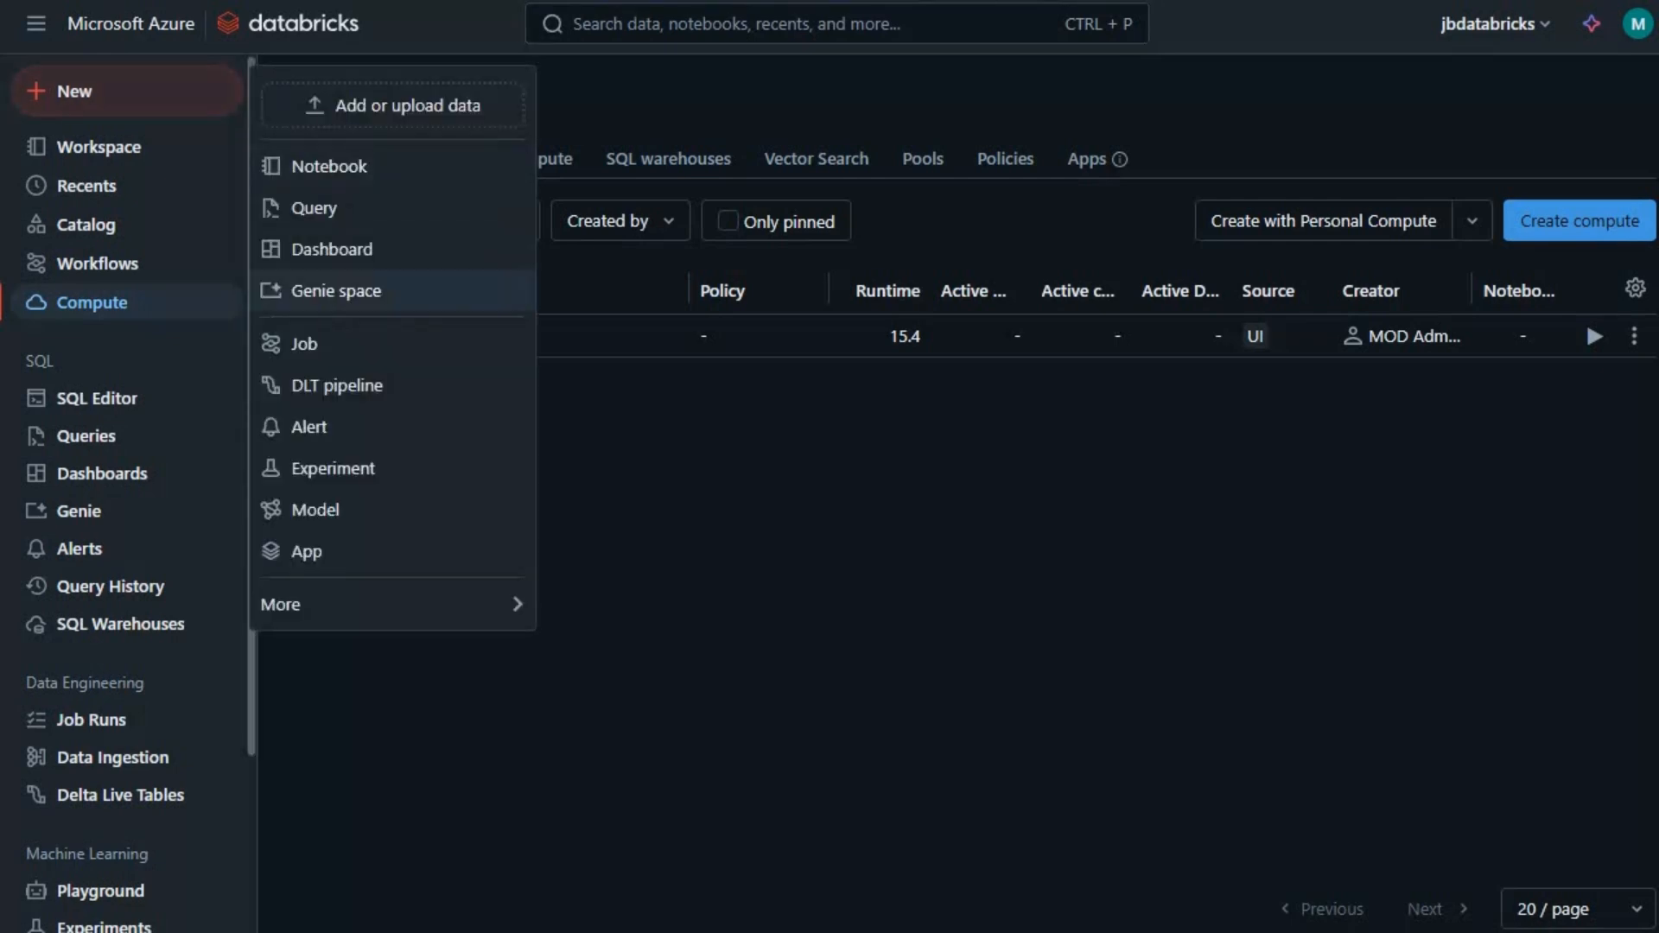
{"action": "left_click", "coordinate": [328, 343]}
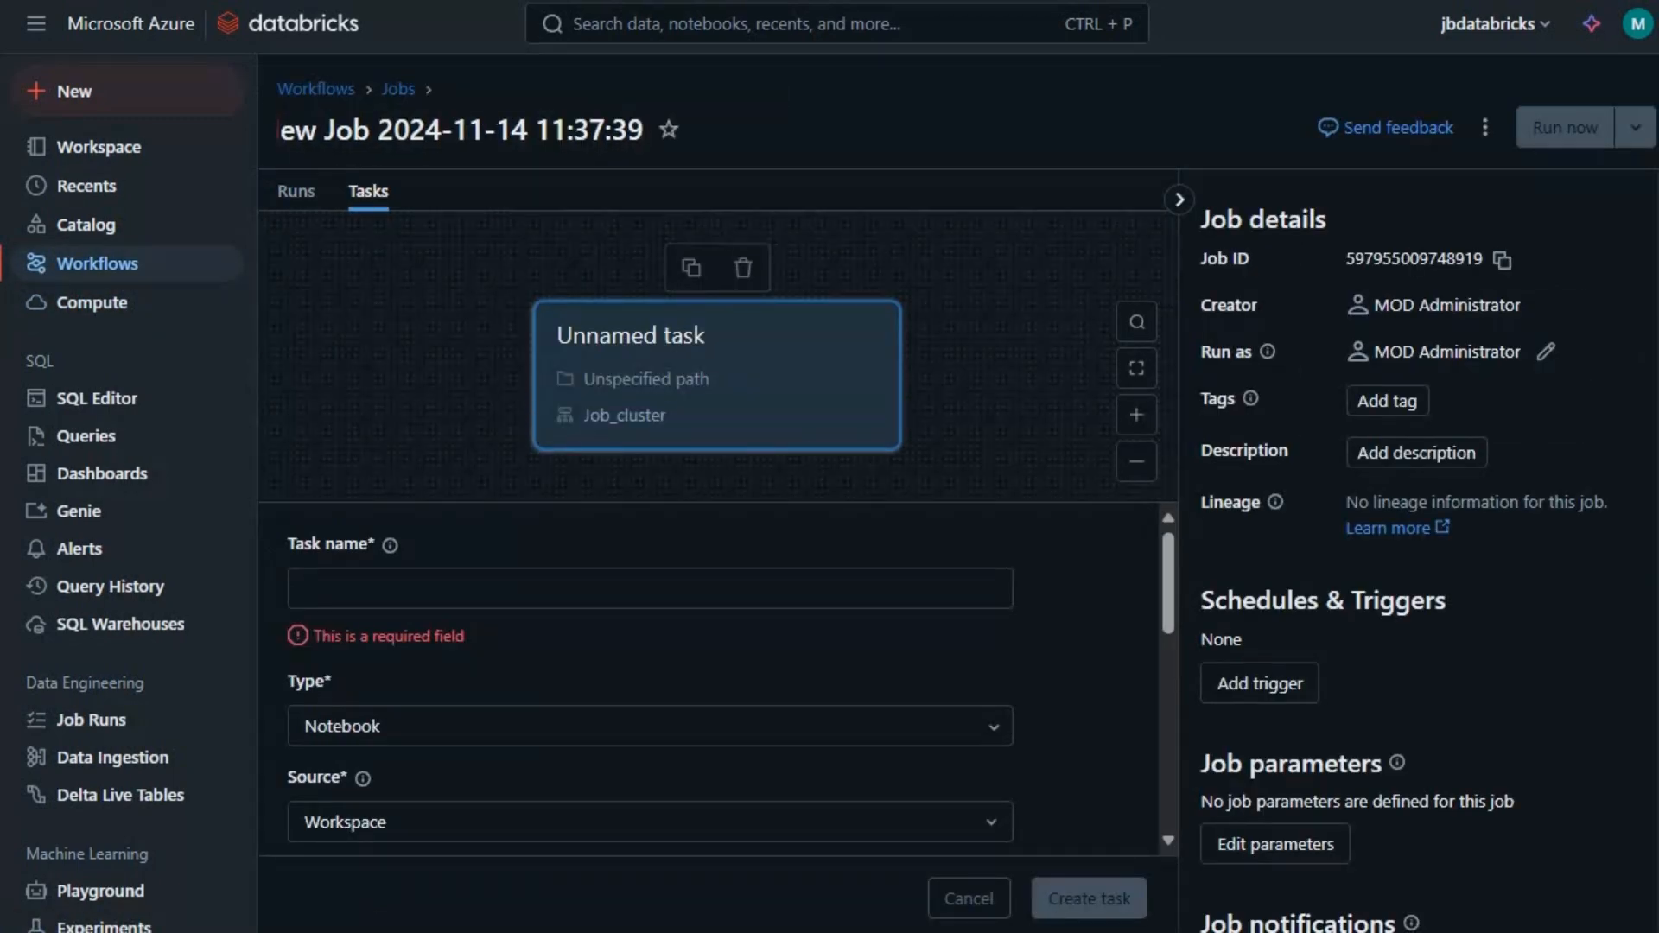
{"action": "key", "text": "shift+Home"}
{"action": "type", "text": "Dem"}
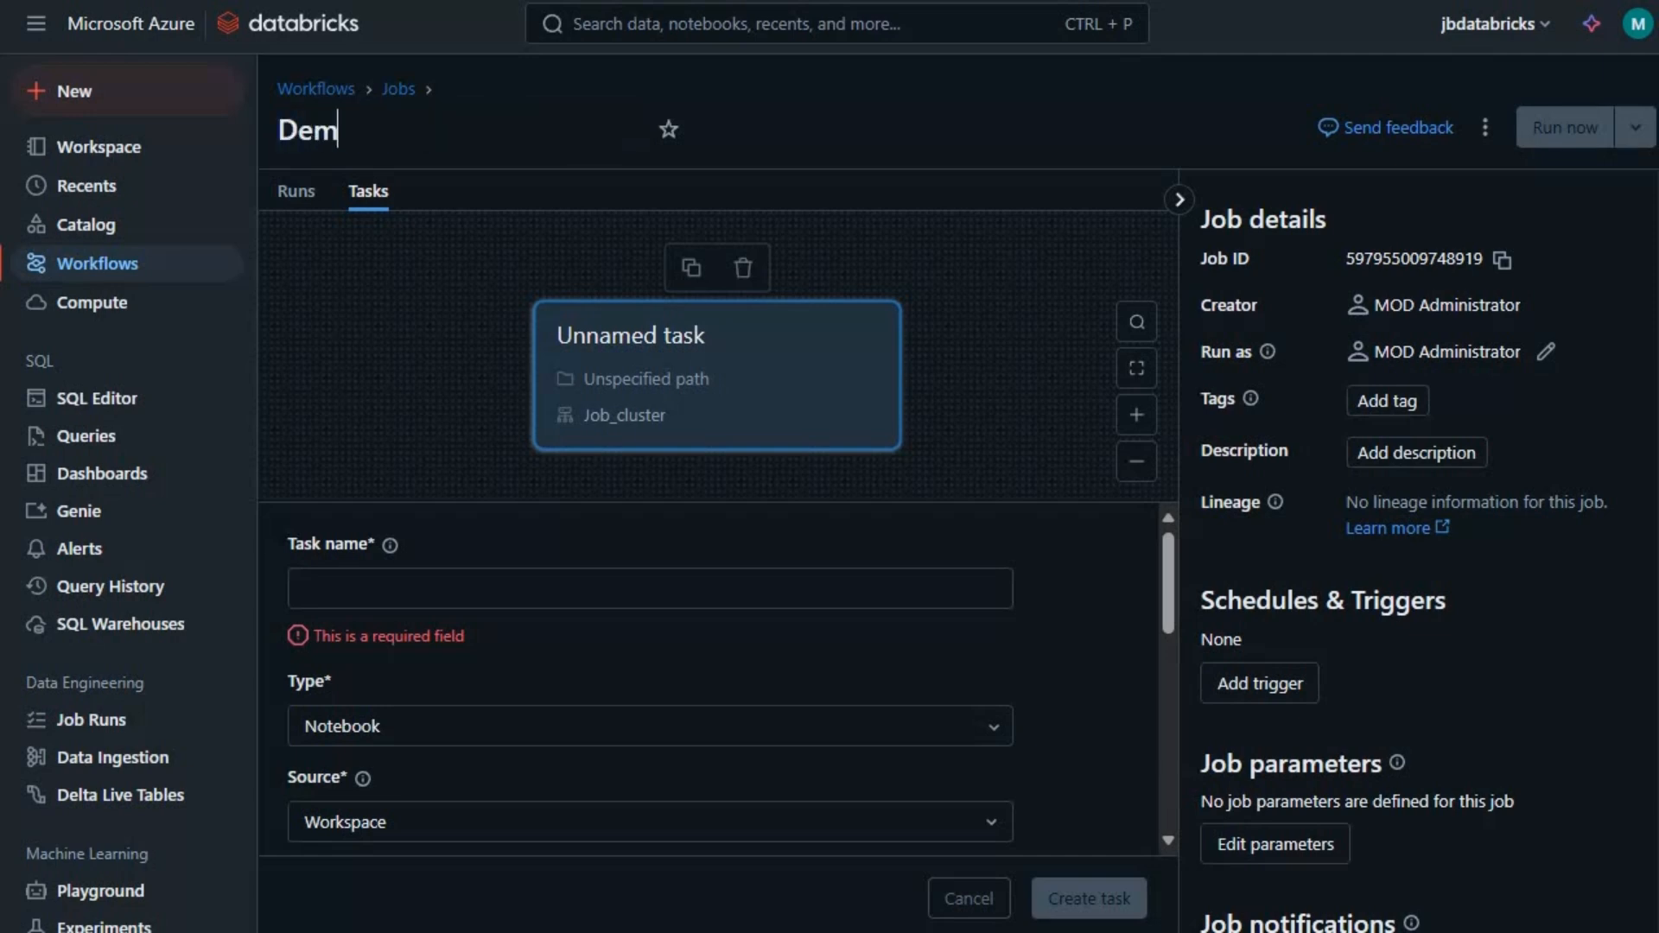
{"action": "type", "text": "o_Job1"}
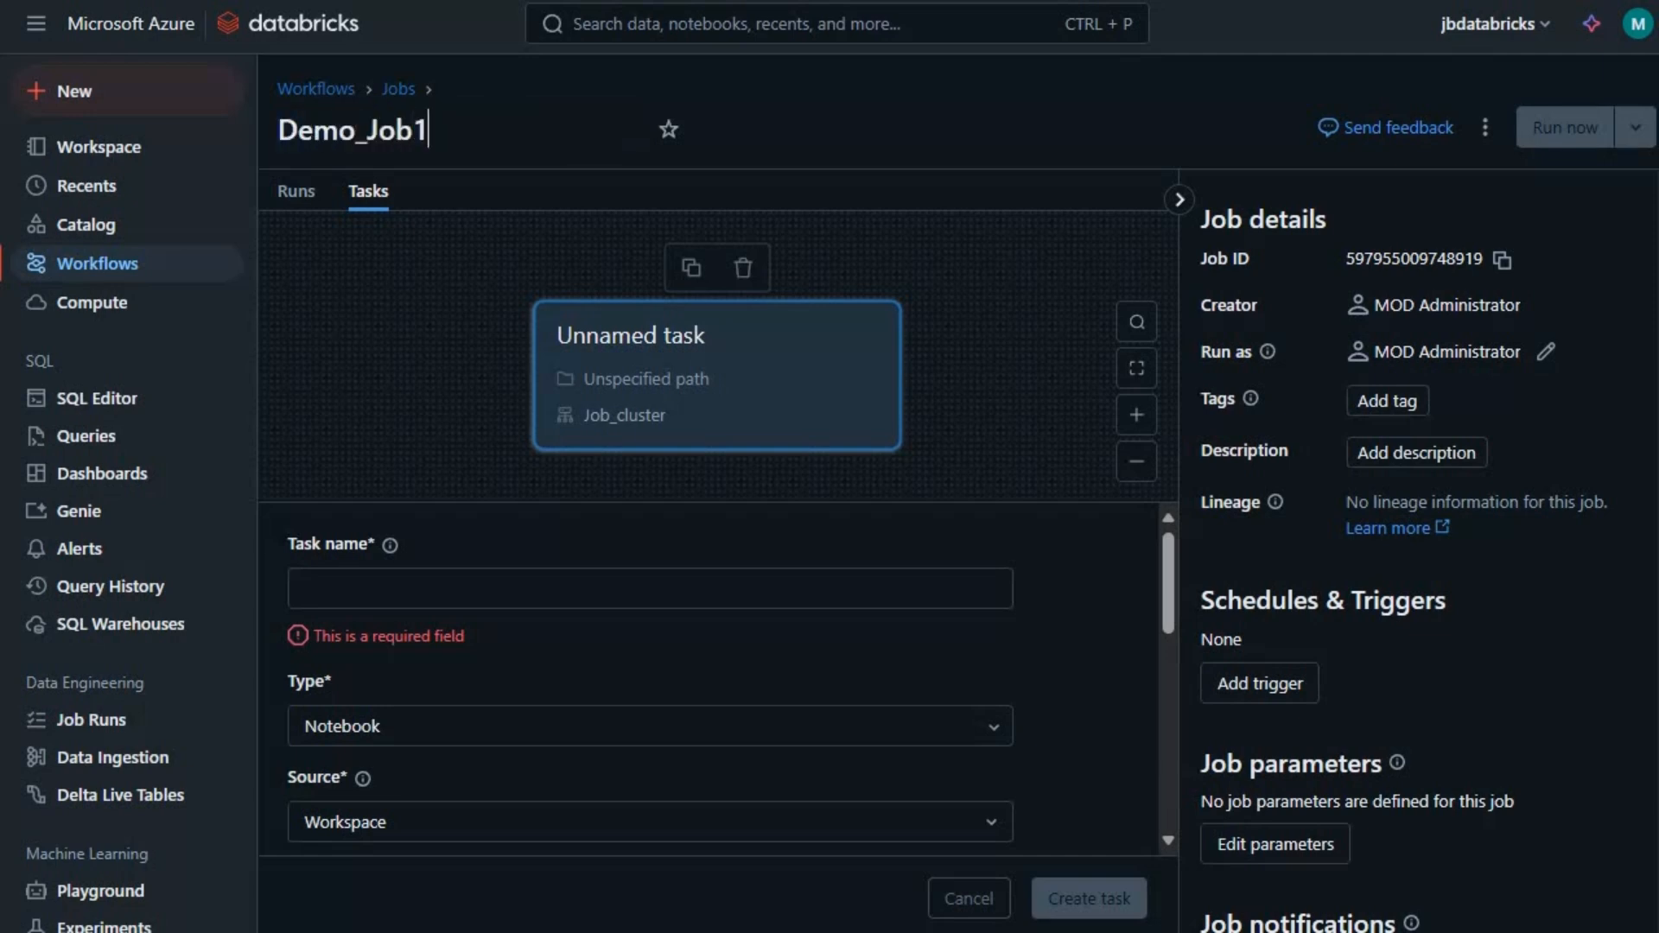
{"action": "key", "text": "Return"}
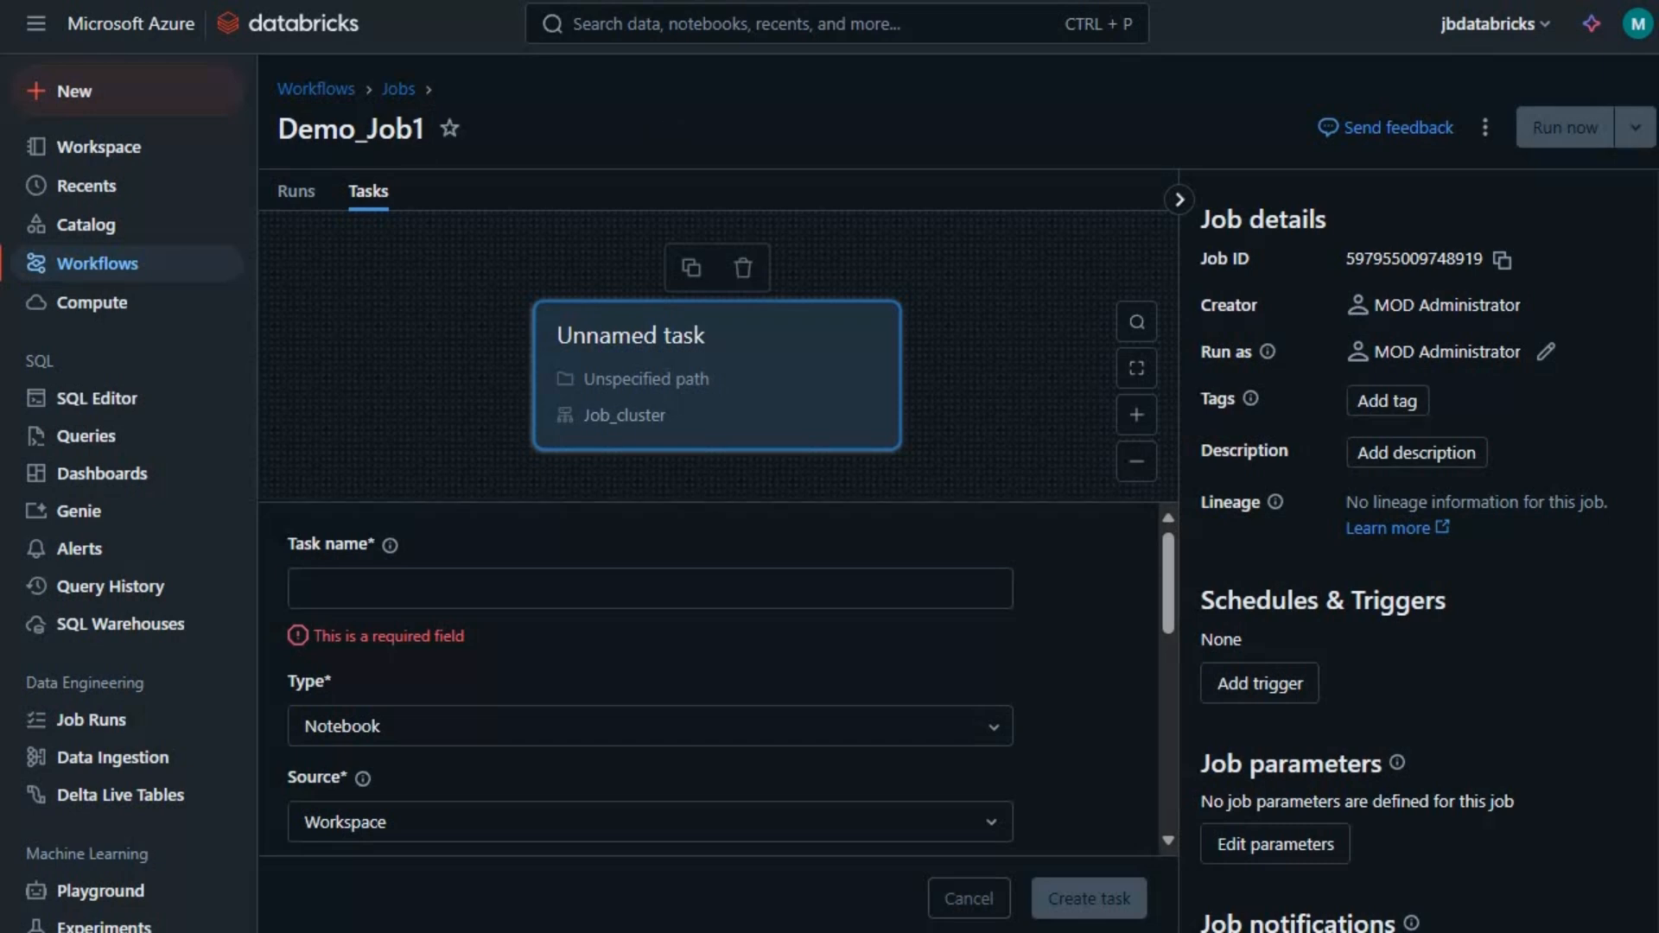
{"action": "left_click", "coordinate": [650, 588]}
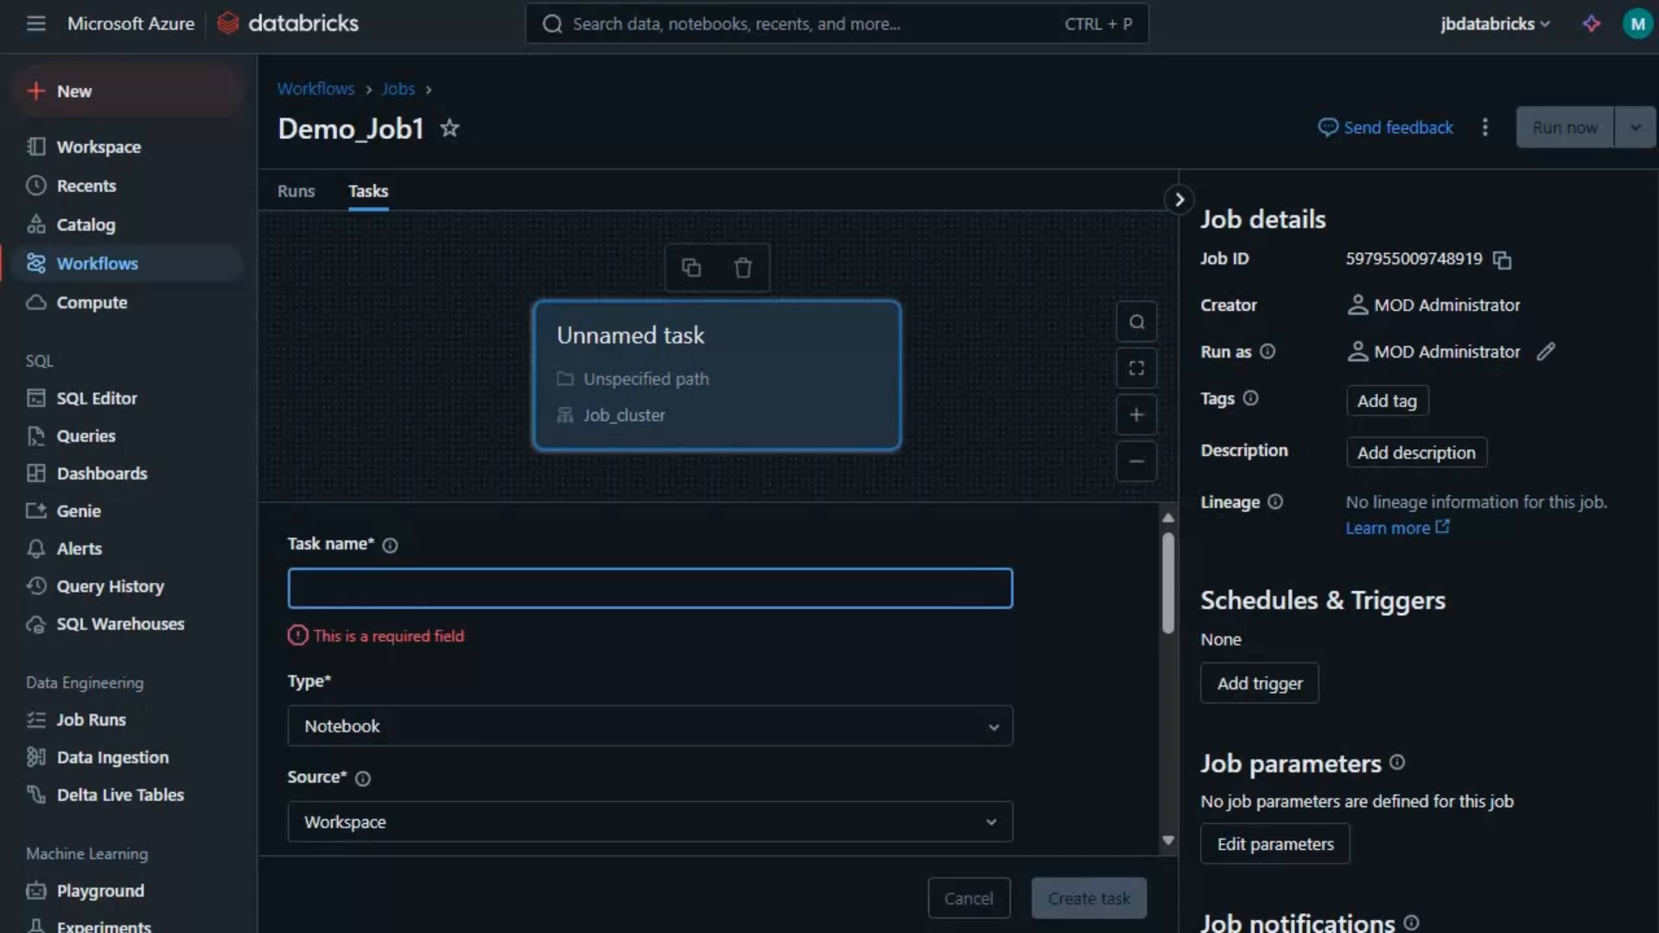
- Name the job's task Execute_Demo_Notebook and keep Notebook as its task type
{"action": "type", "text": "Execute_"}
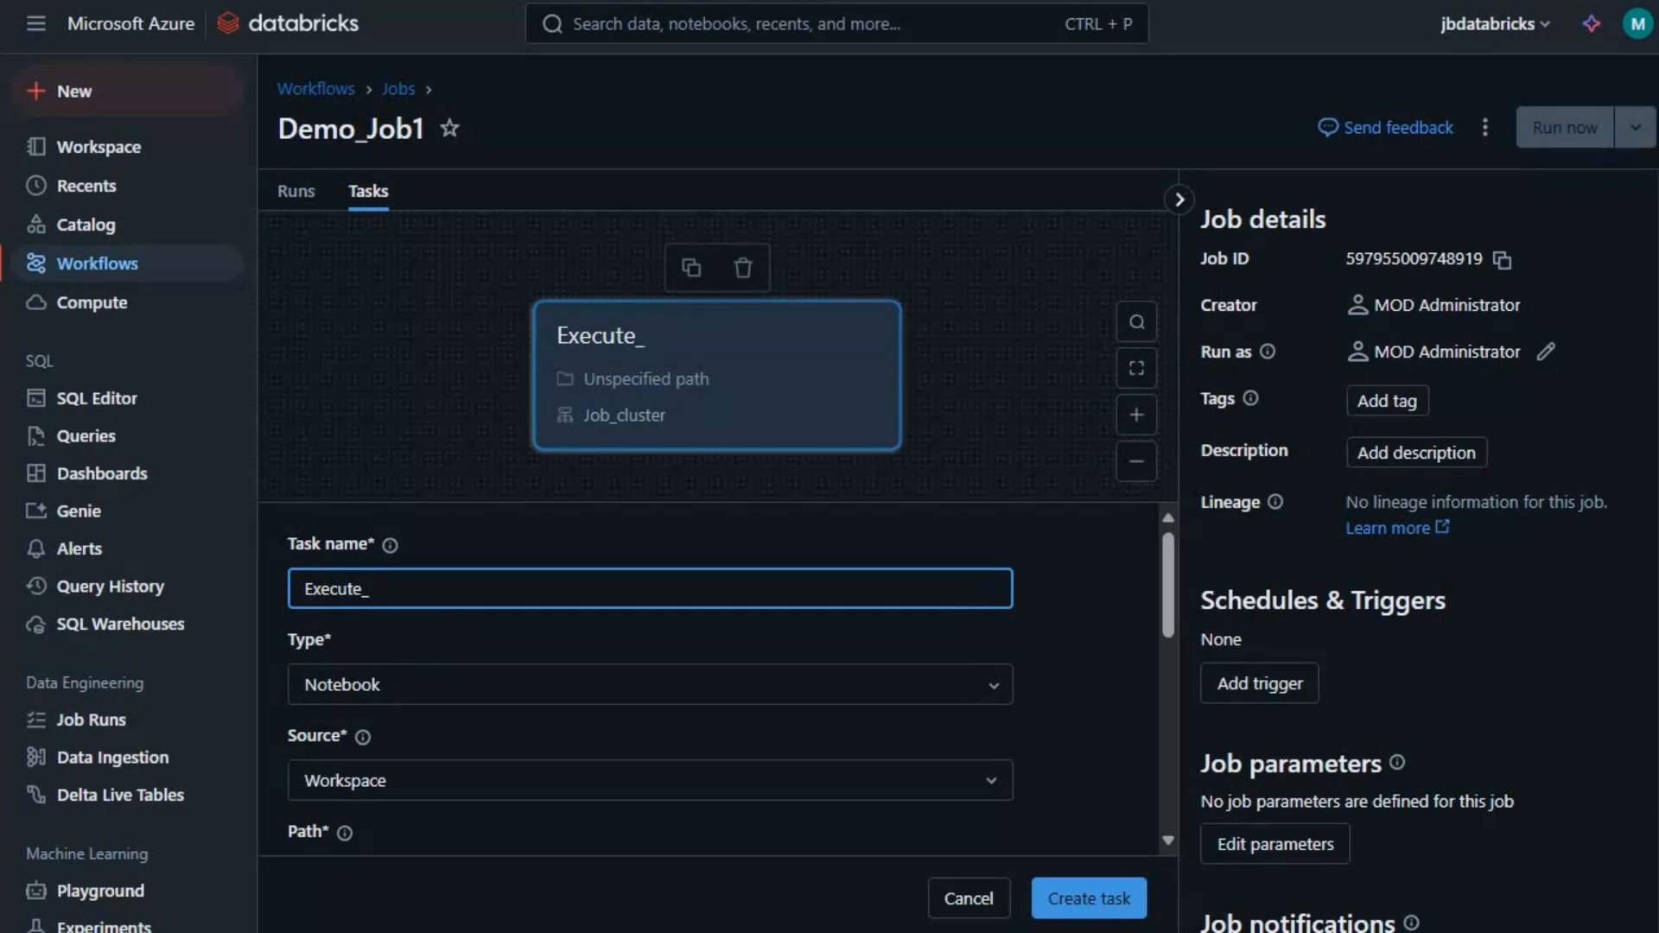
{"action": "type", "text": "Demo_Notebook"}
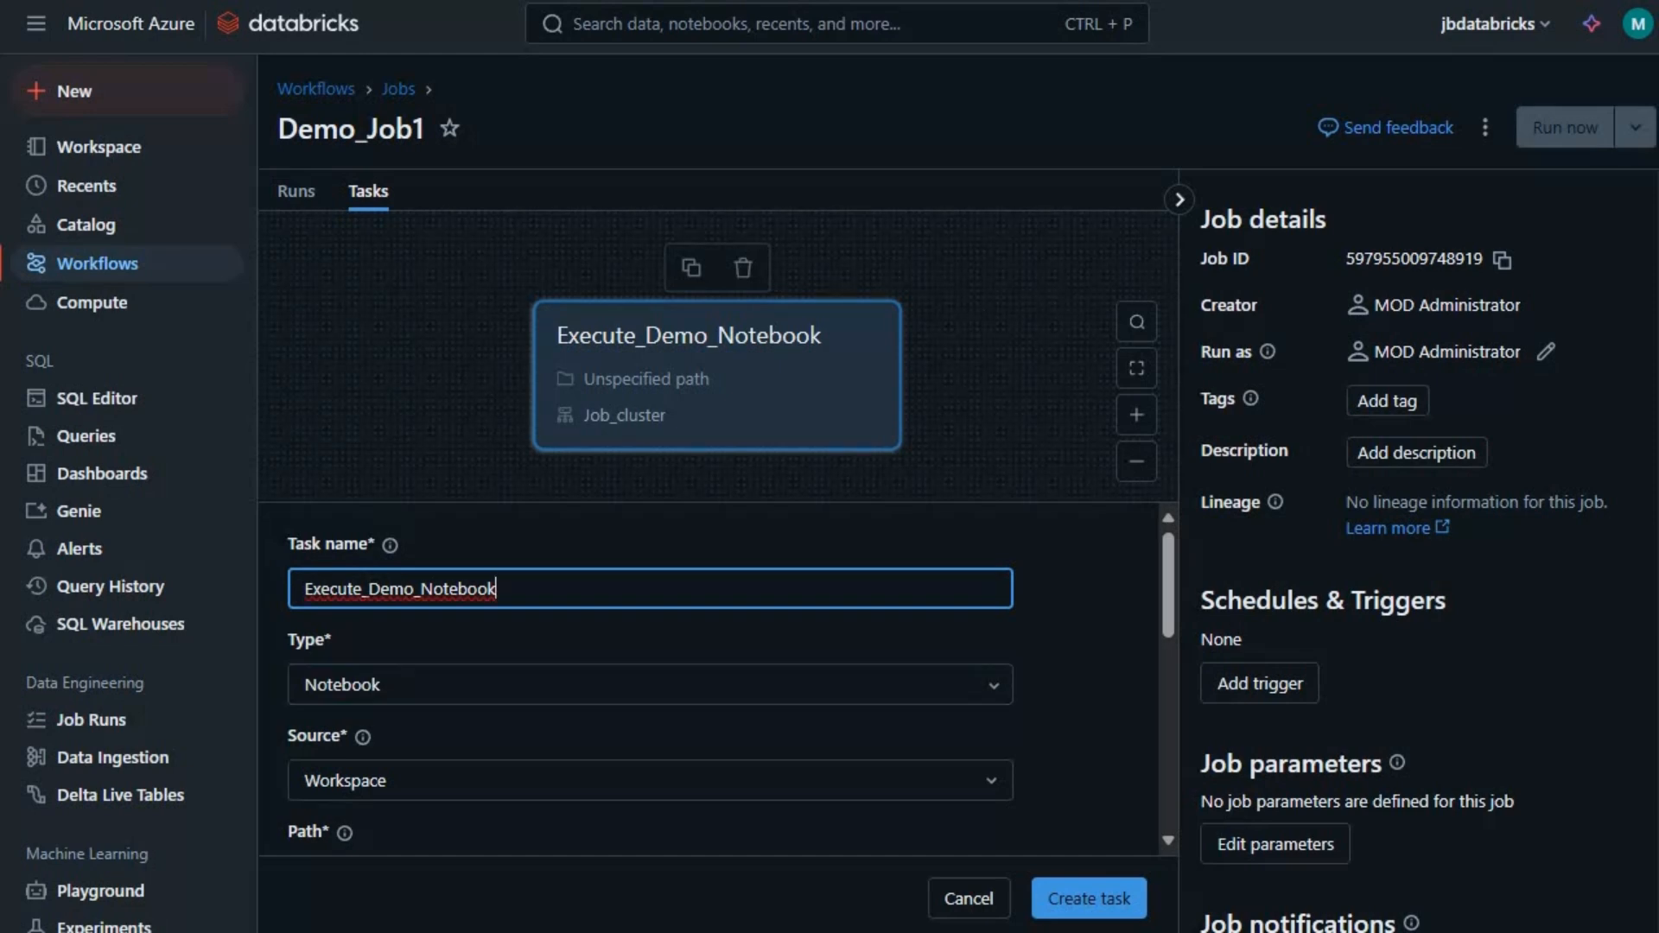
{"action": "key", "text": "Tab"}
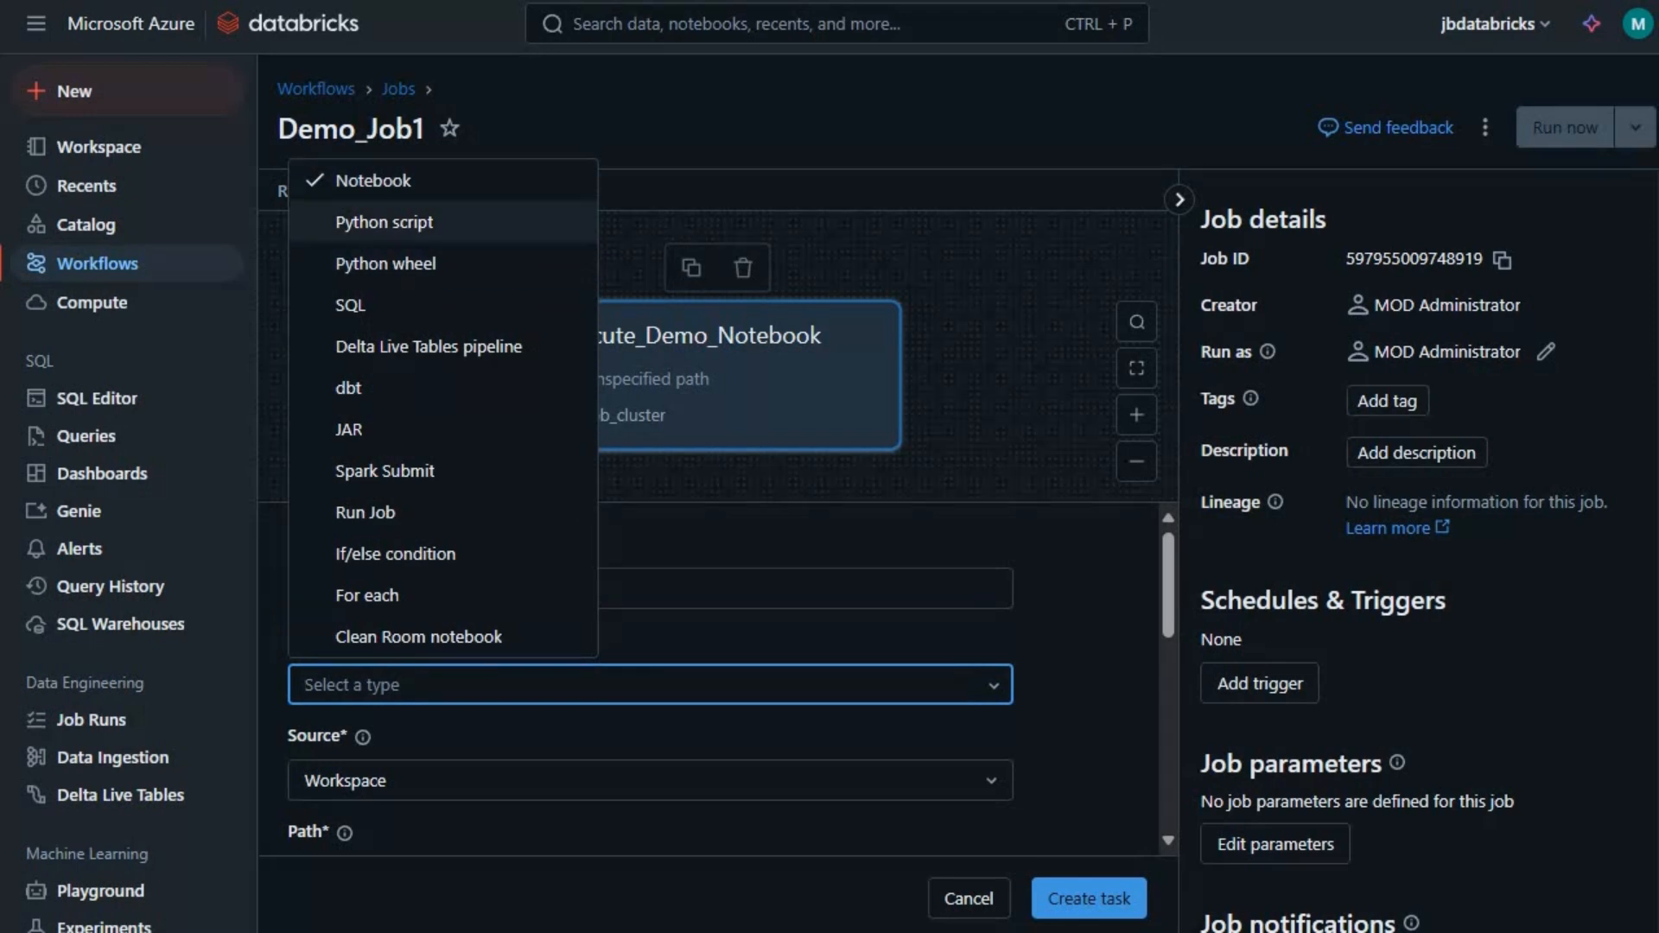
{"action": "key", "text": "Down"}
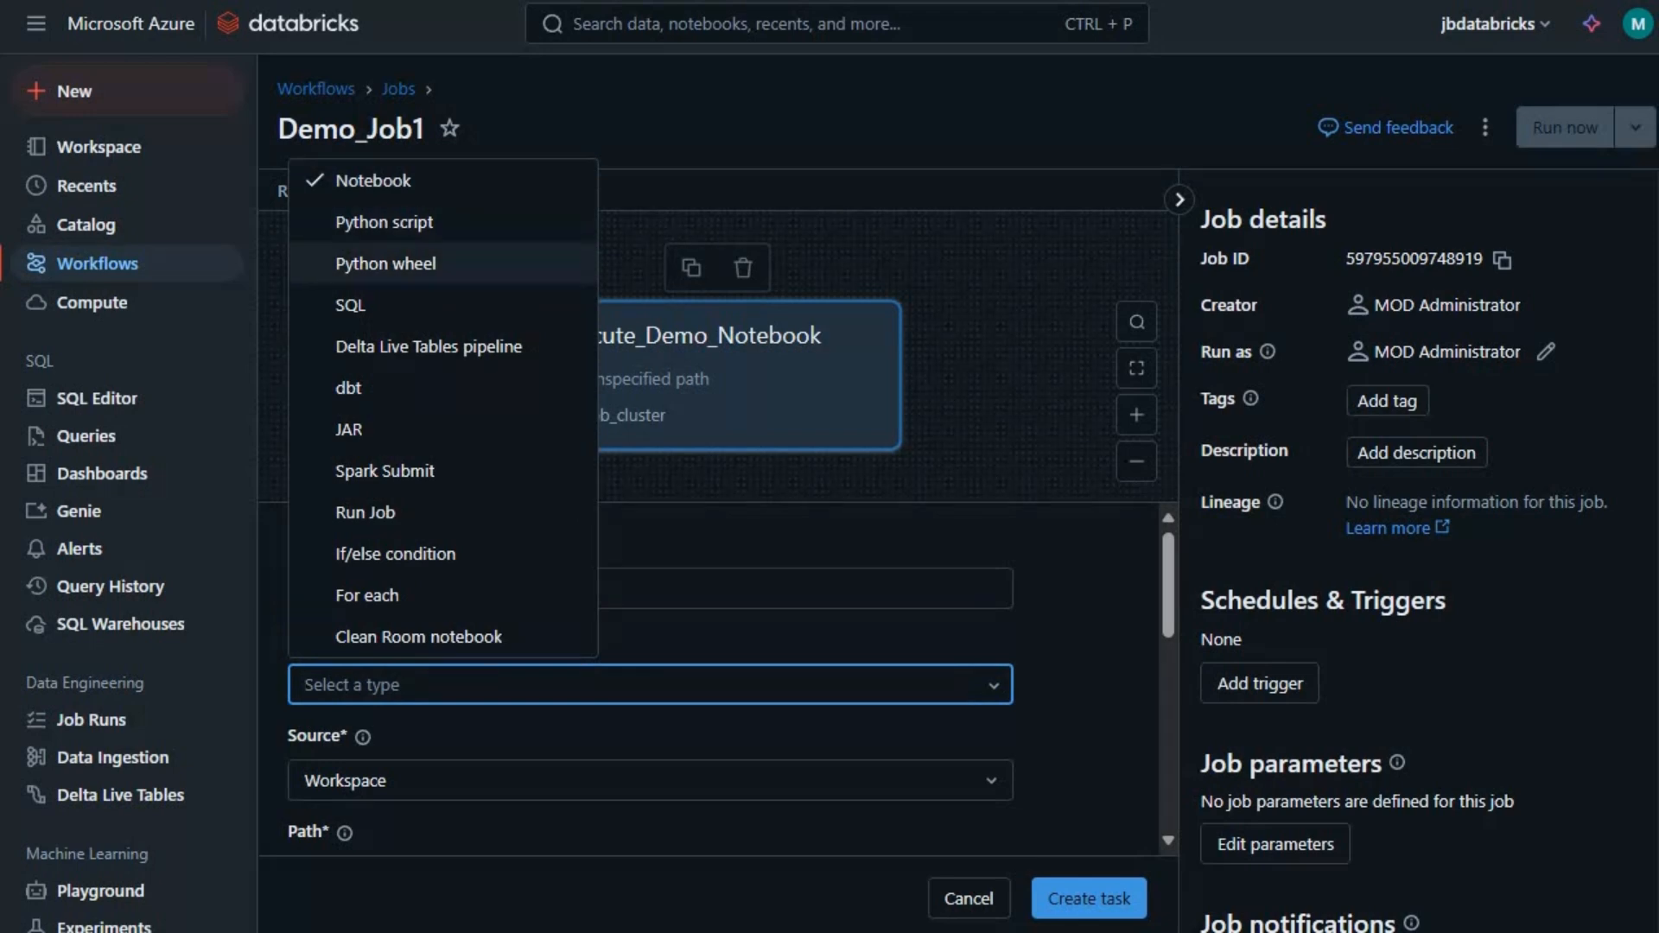
{"action": "key", "text": "Down"}
{"action": "key", "text": "Down"}
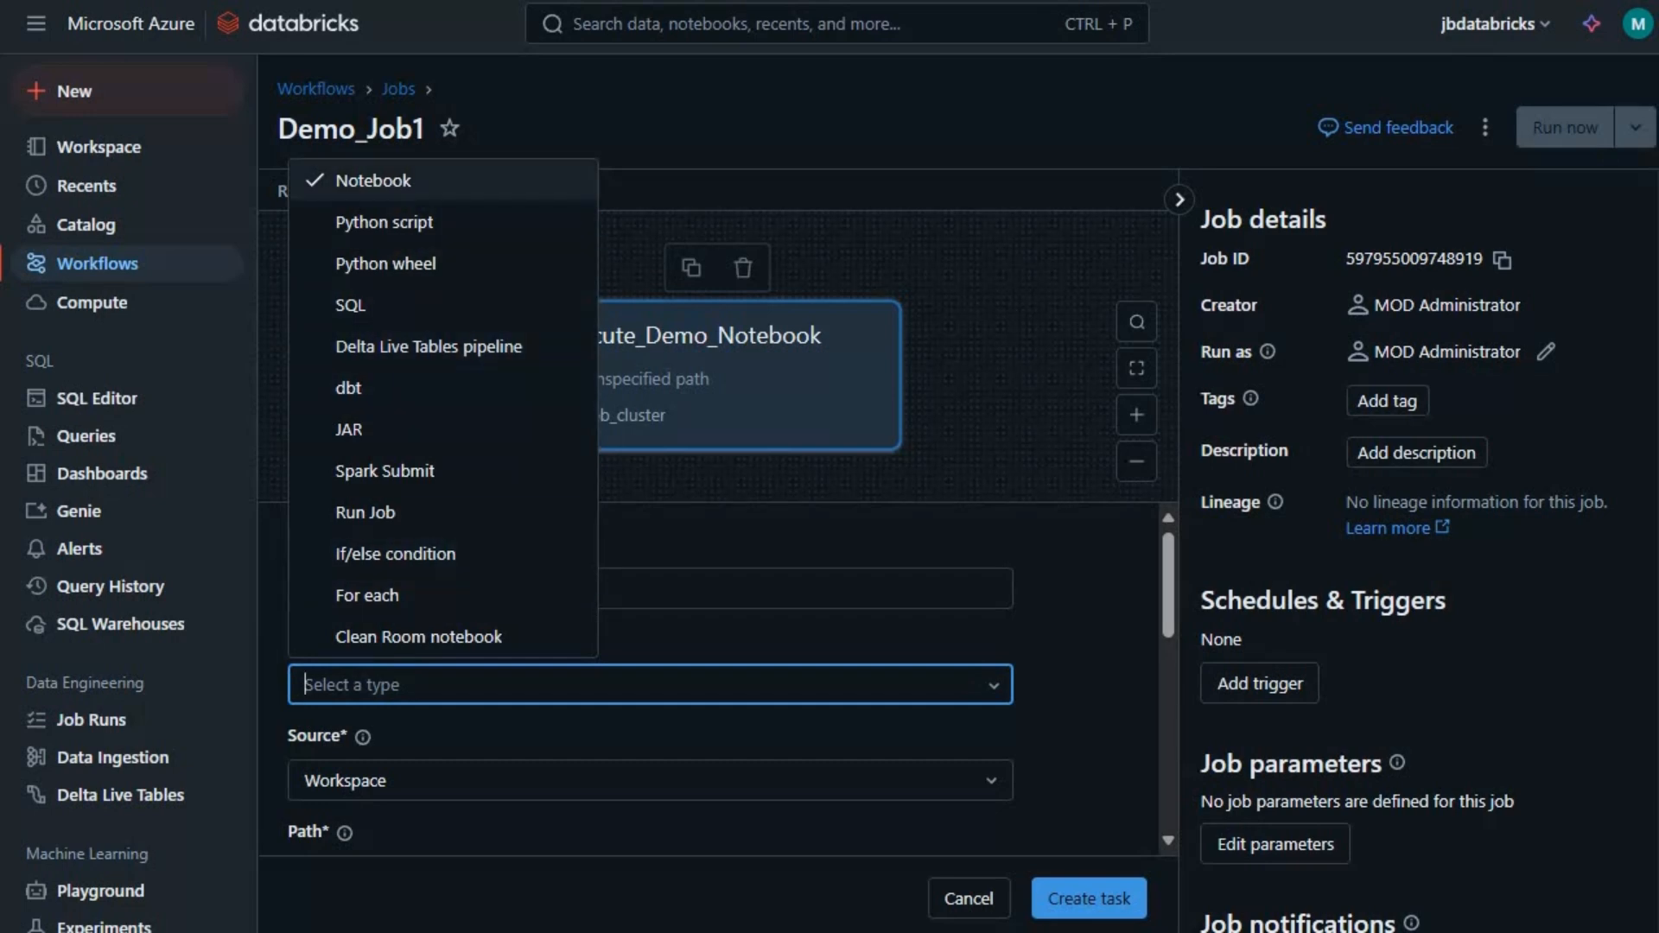
{"action": "key", "text": "Return"}
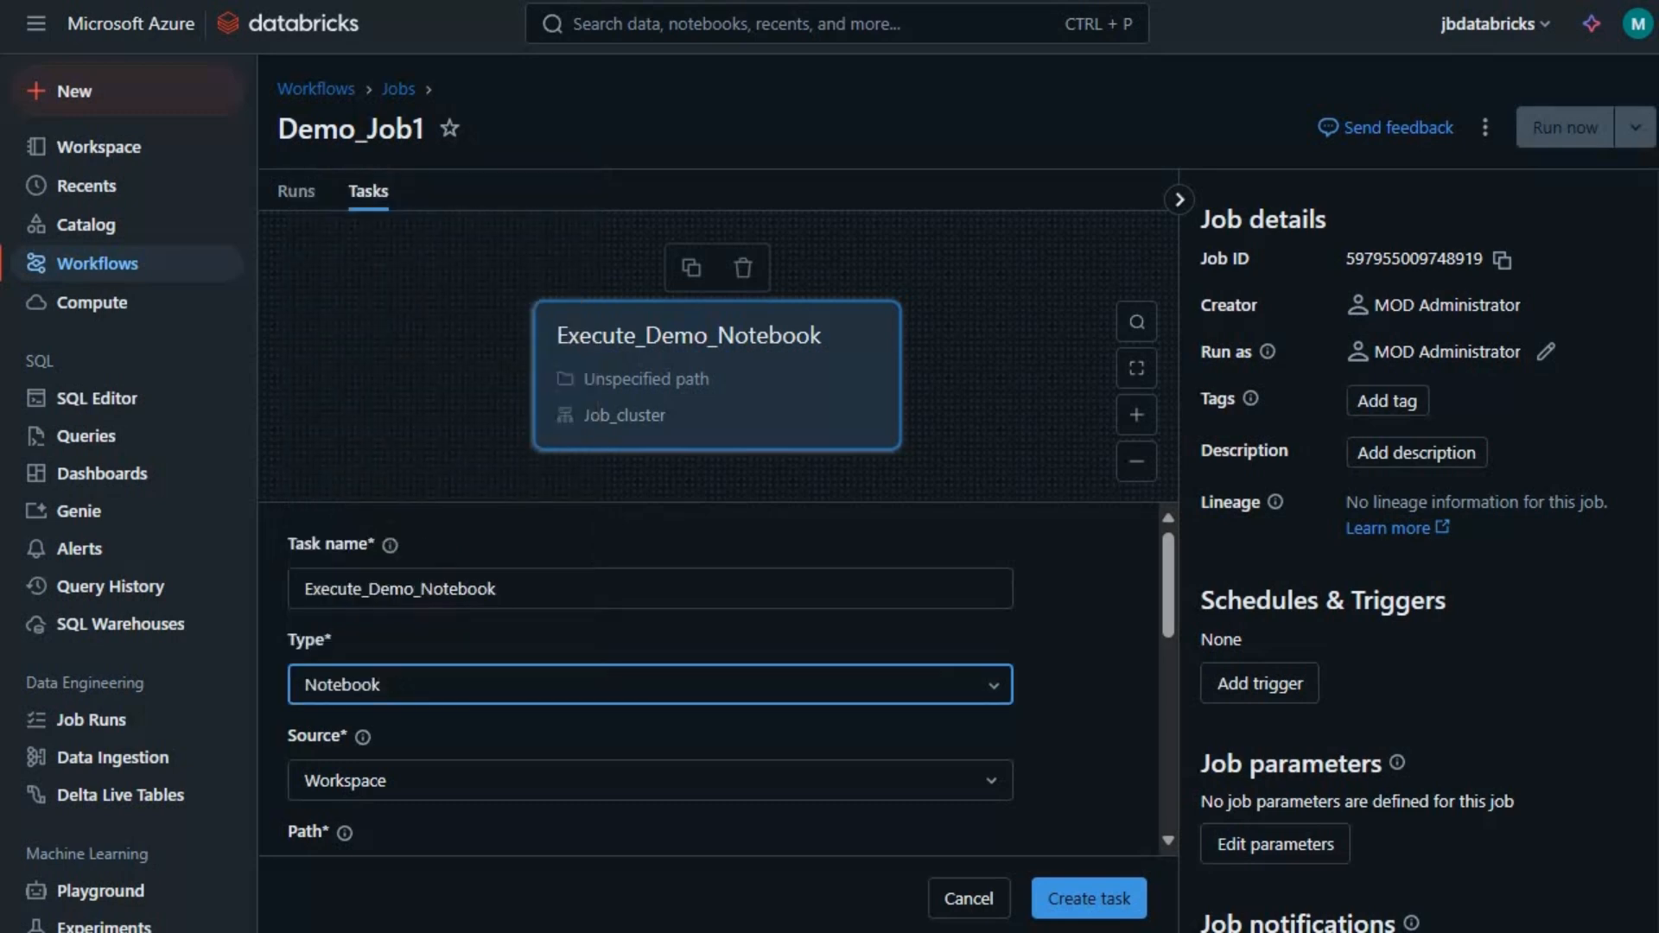
{"action": "scroll", "coordinate": [648, 691], "scroll_direction": "down", "scroll_amount": 3}
{"action": "scroll", "coordinate": [650, 657], "scroll_direction": "up", "scroll_amount": 1}
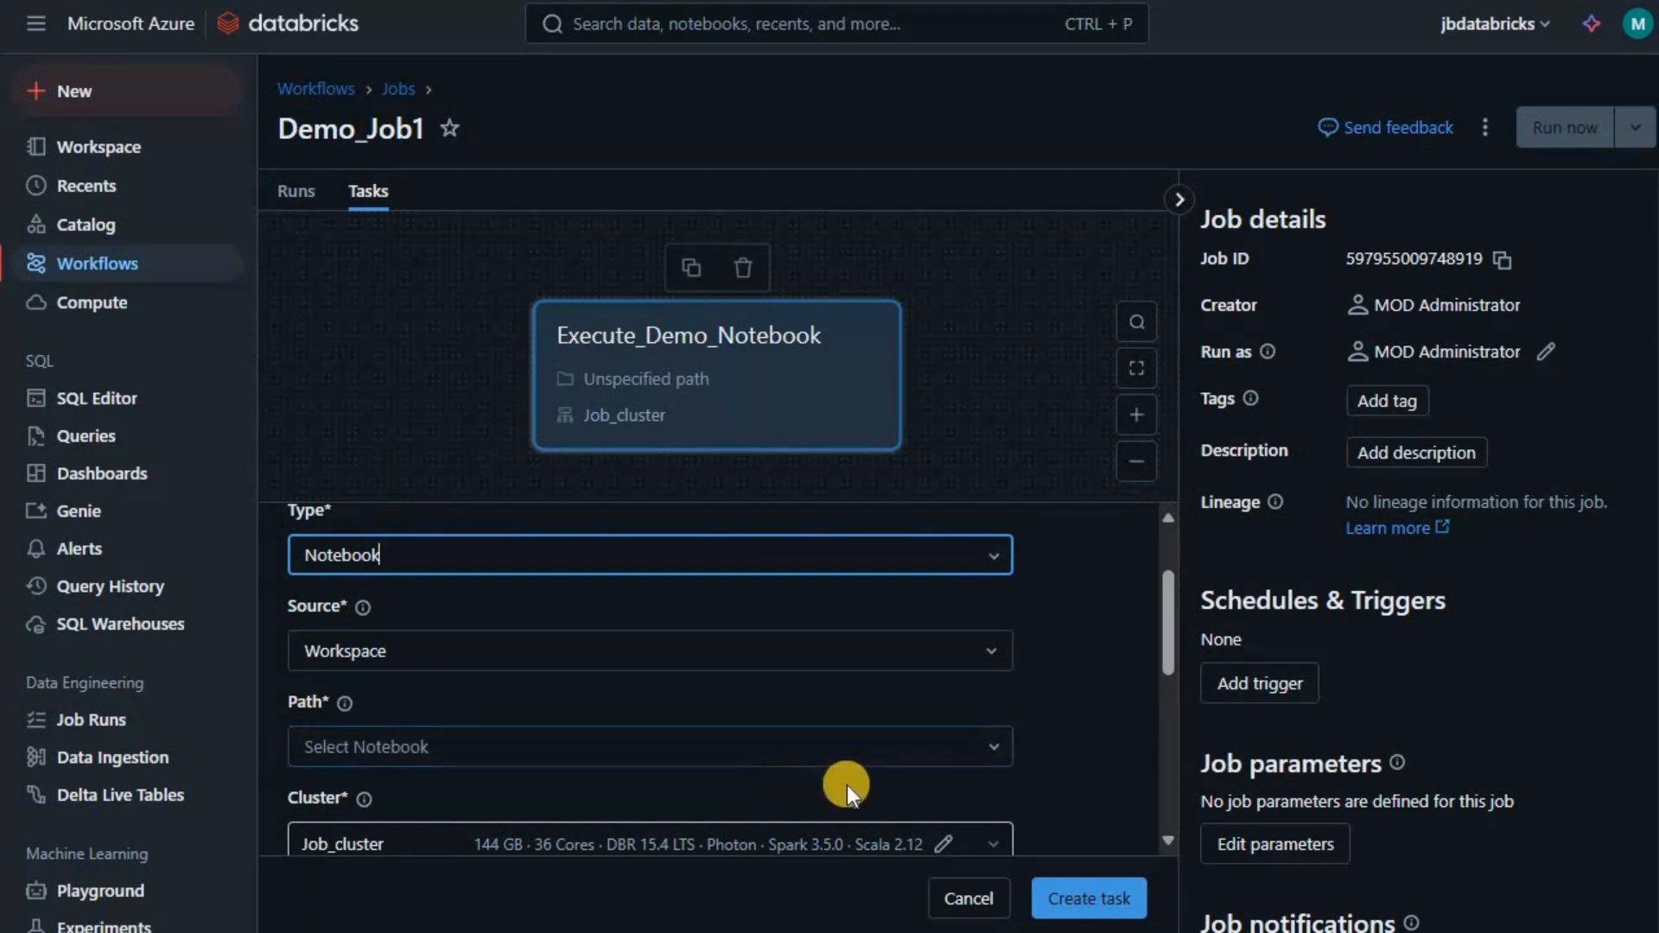
- Set the task's notebook path to Demo_Notebook1 from the workspace
{"action": "left_click", "coordinate": [995, 752]}
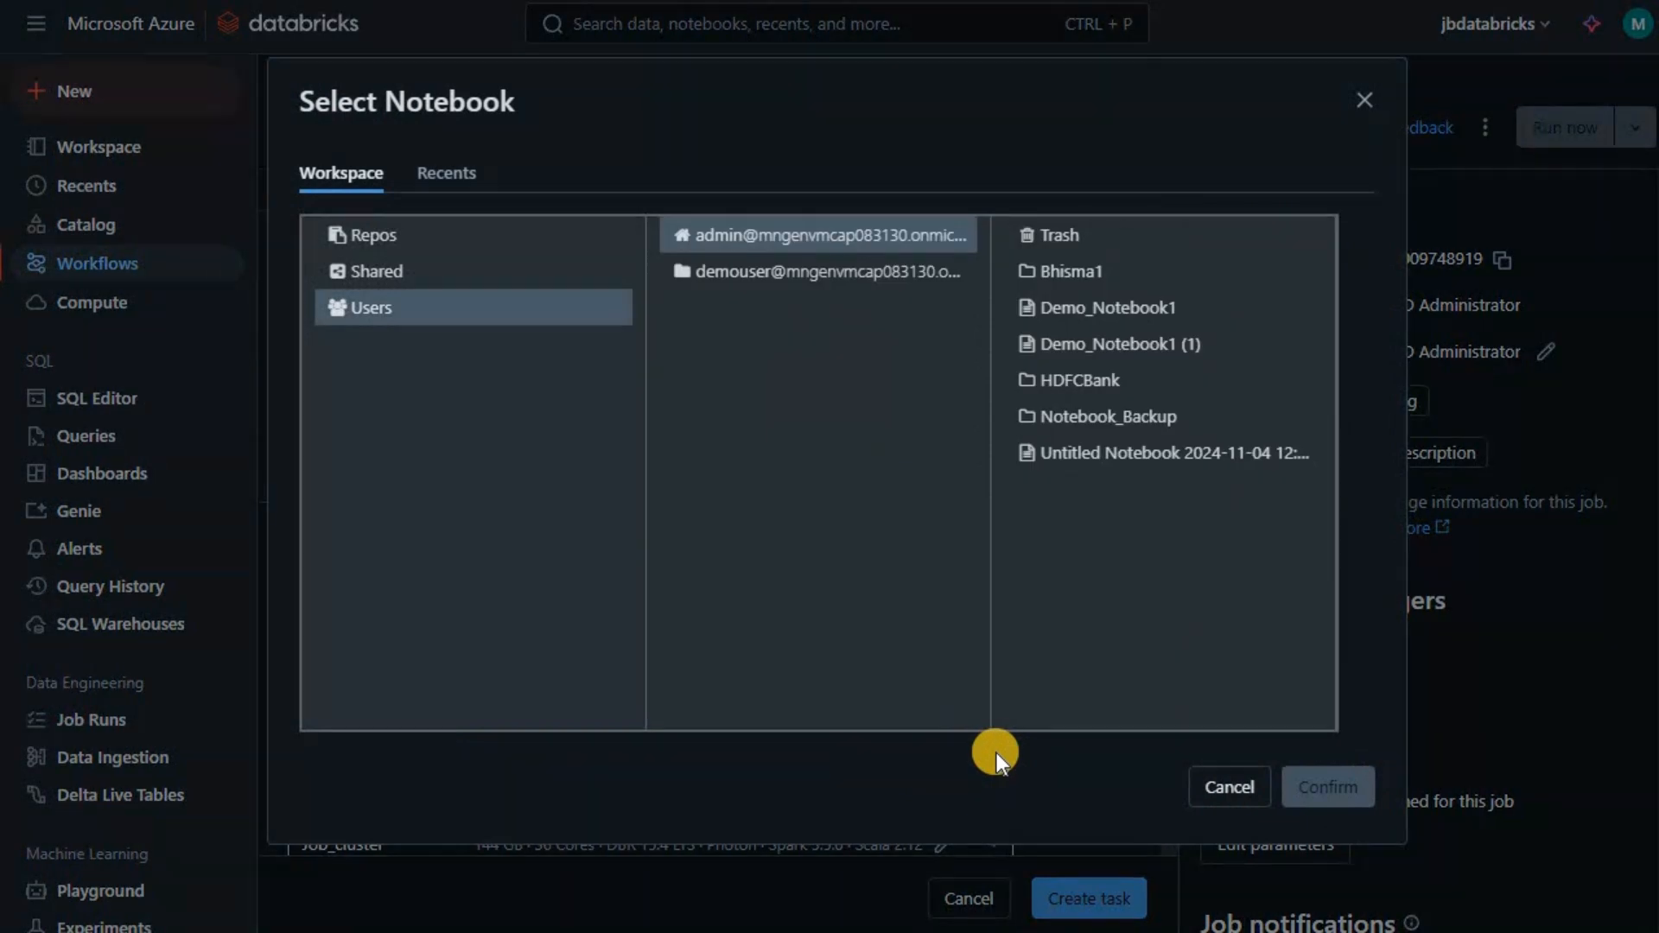
{"action": "left_click", "coordinate": [1102, 307]}
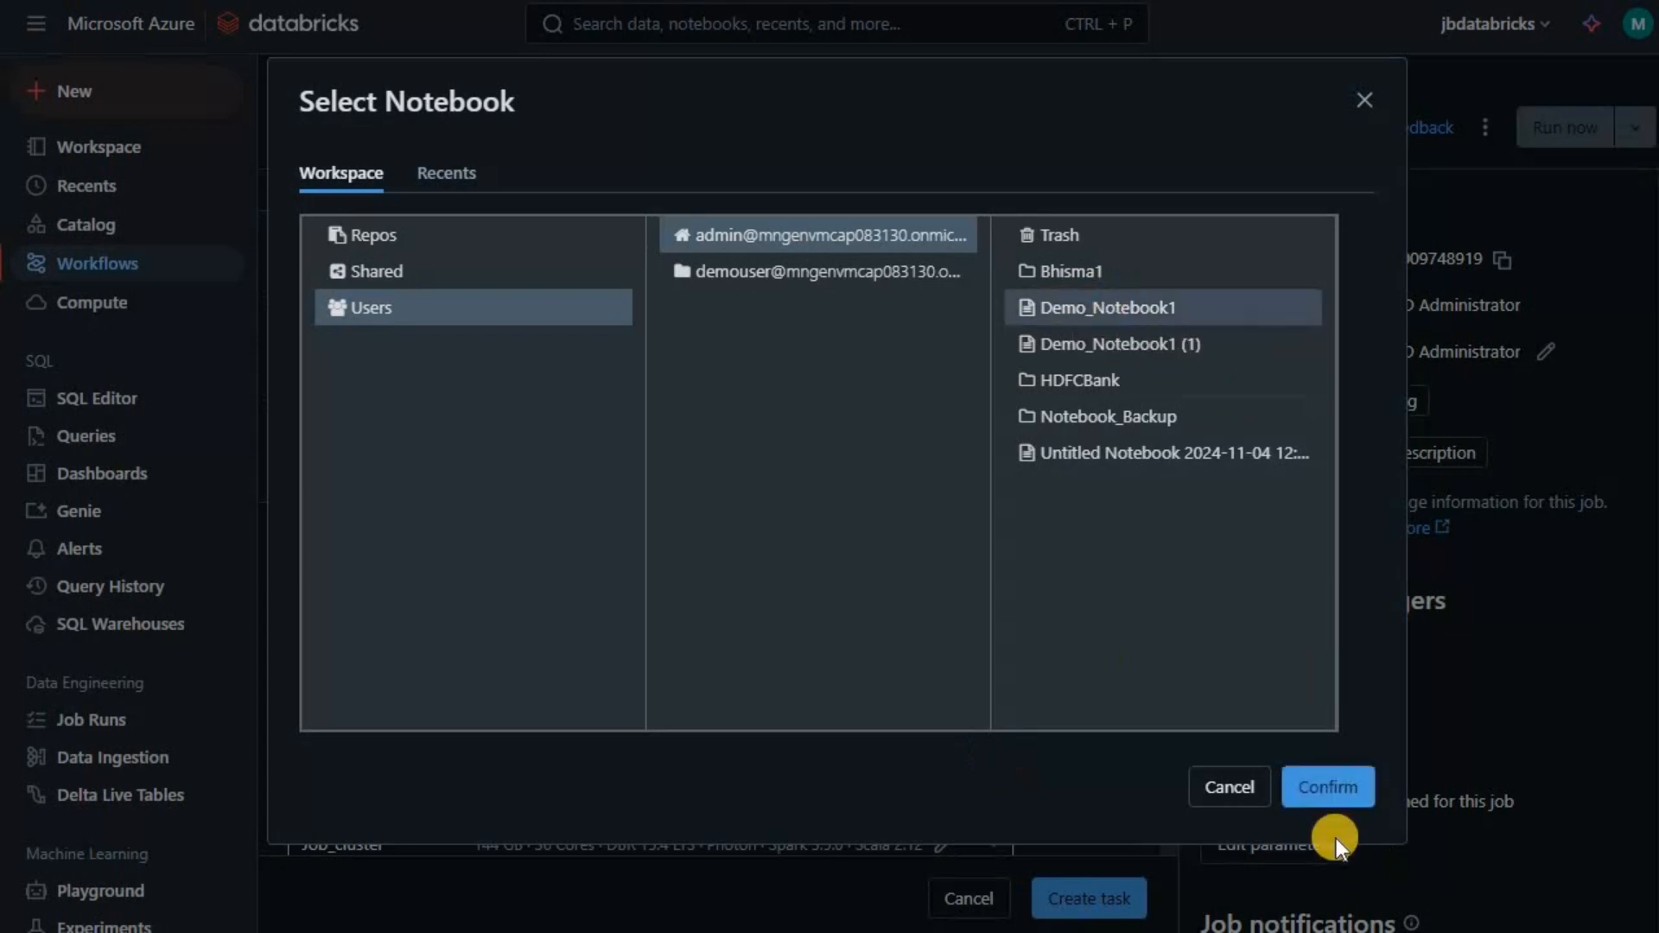
{"action": "left_click", "coordinate": [1335, 794]}
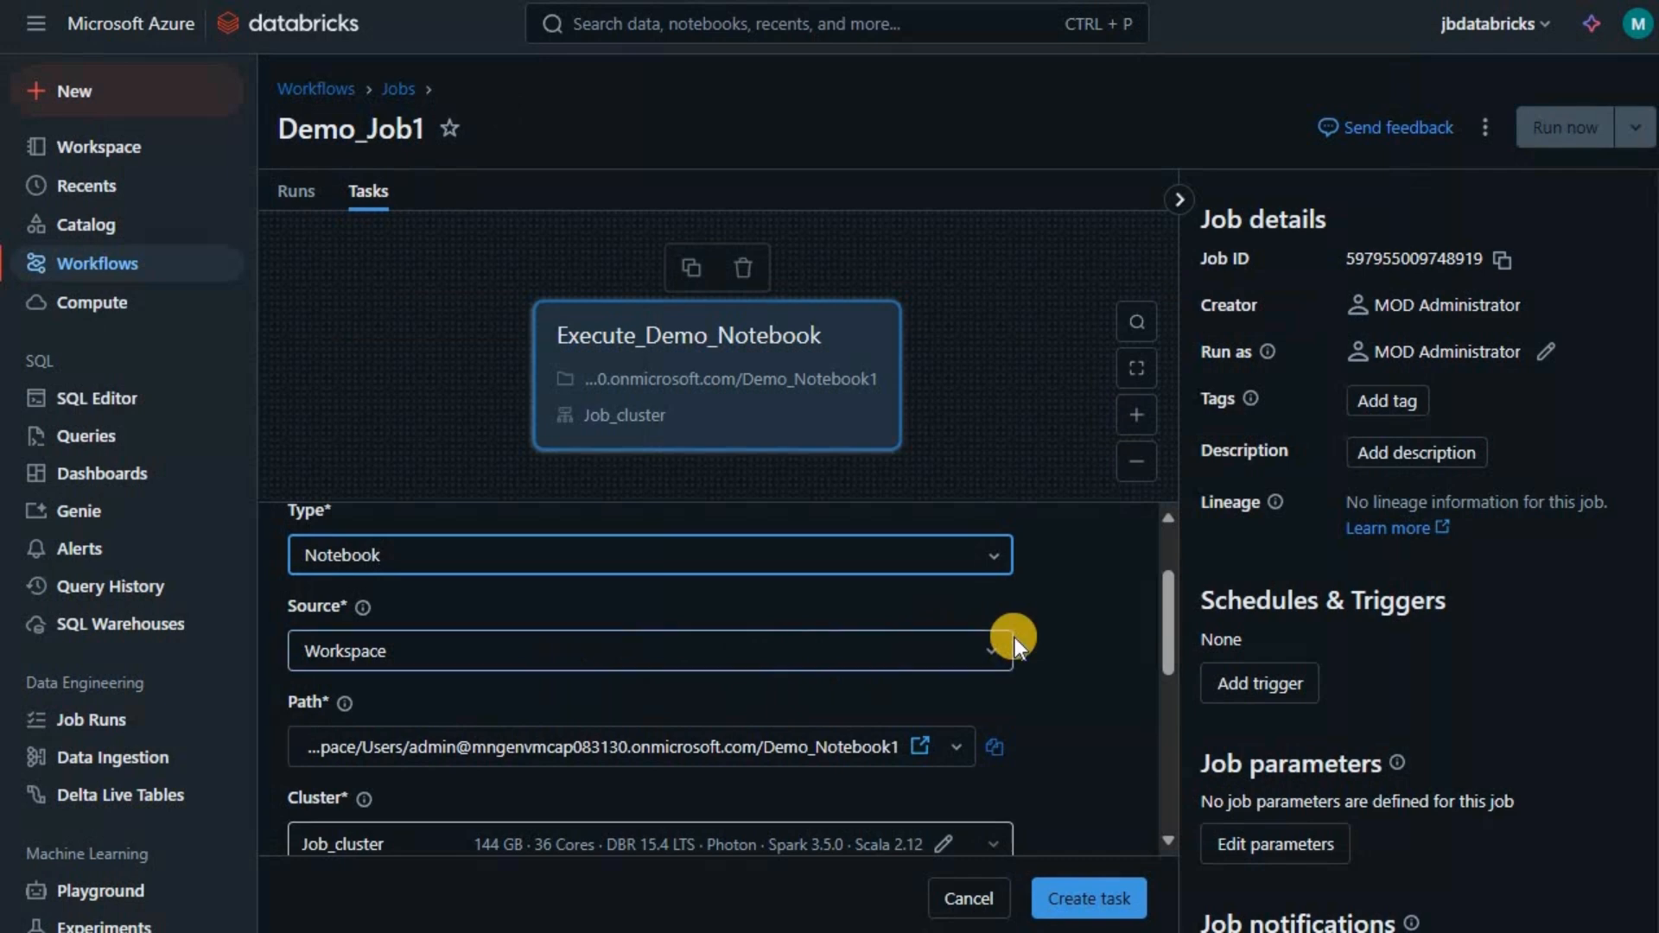
{"action": "scroll", "coordinate": [556, 651], "scroll_direction": "down", "scroll_amount": 2}
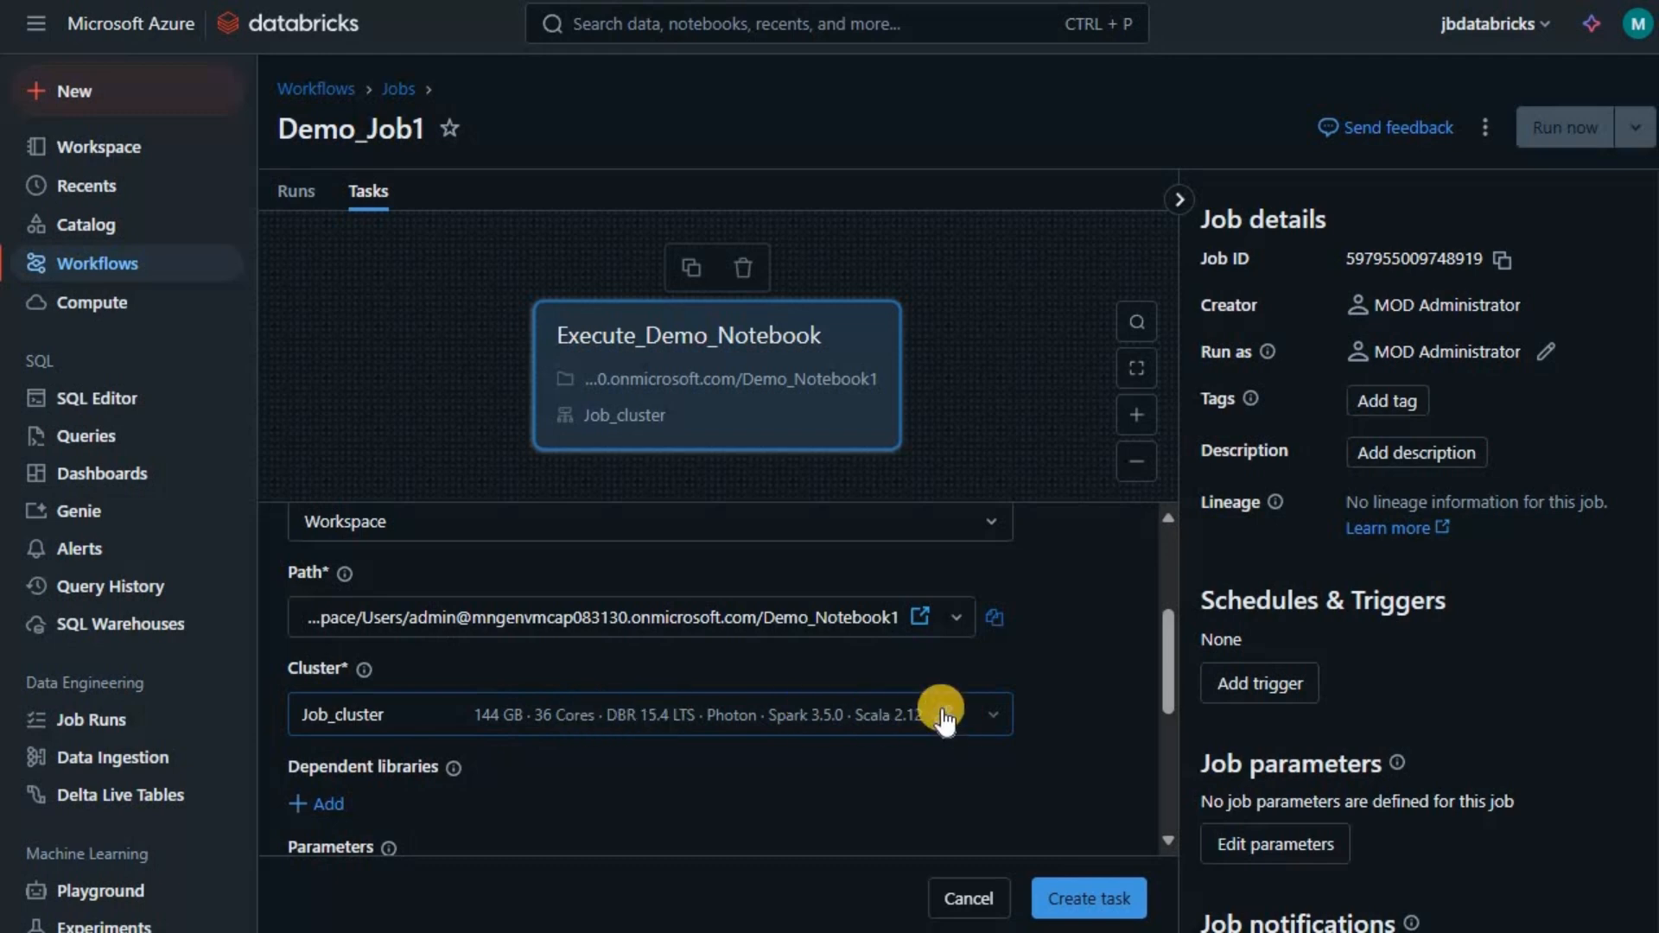
- Add single-node job cluster Execute_Demo_Notebook_cluster on Standard_D4ds_v5 with Photon acceleration off
{"action": "left_click", "coordinate": [1000, 717]}
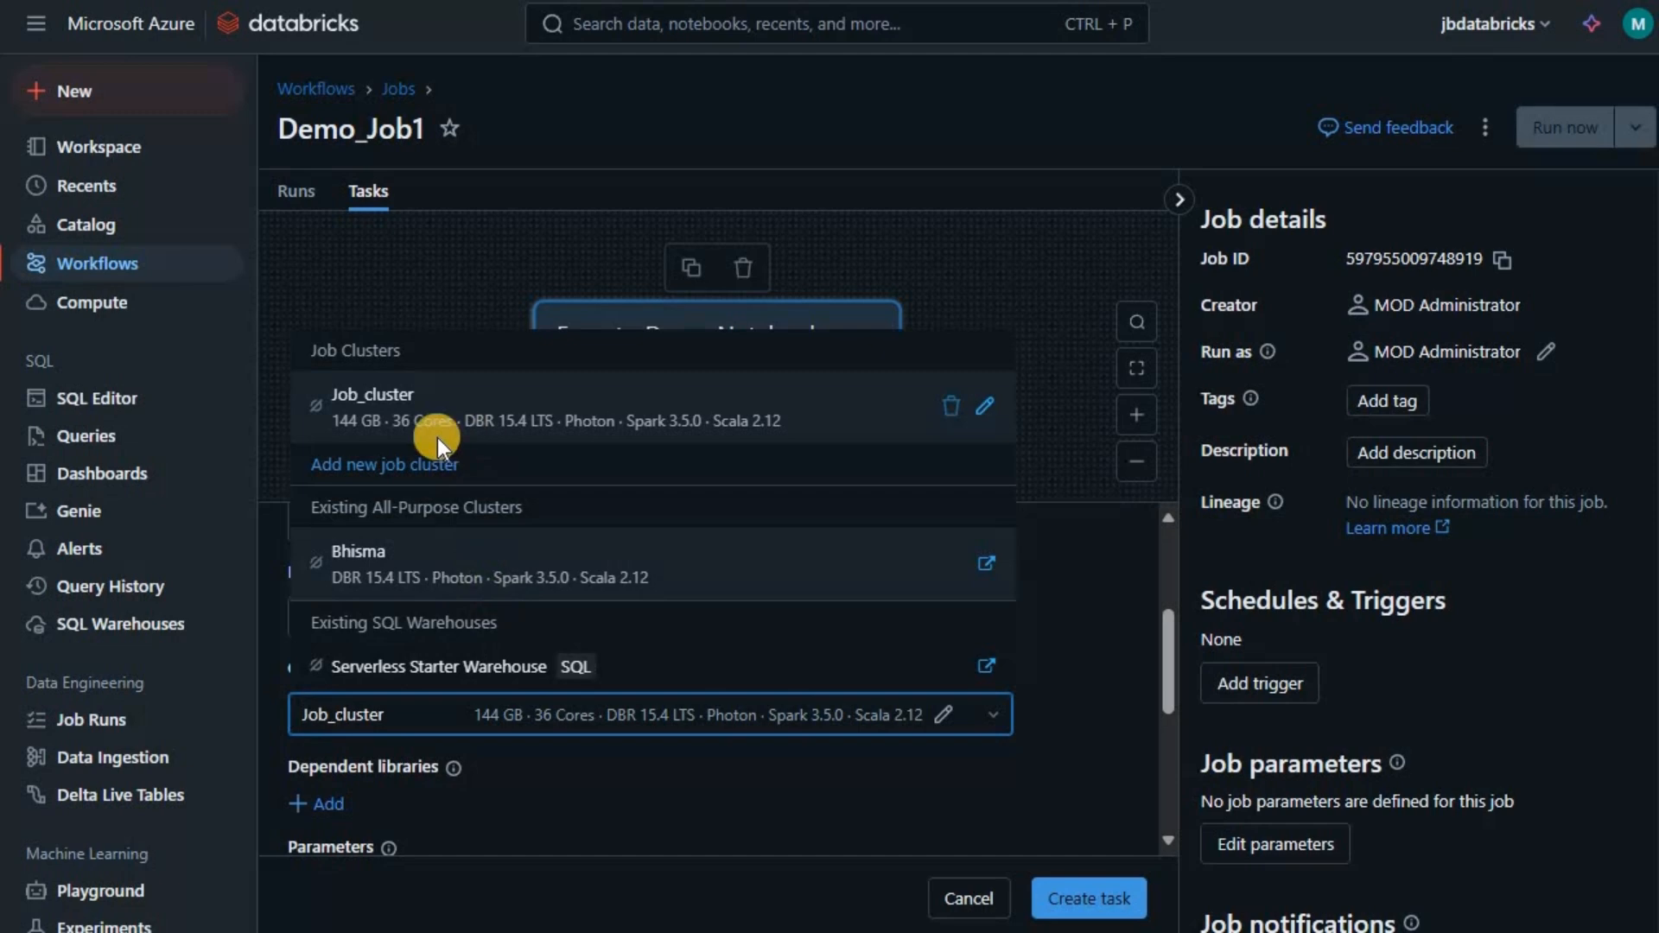
{"action": "left_click", "coordinate": [390, 465]}
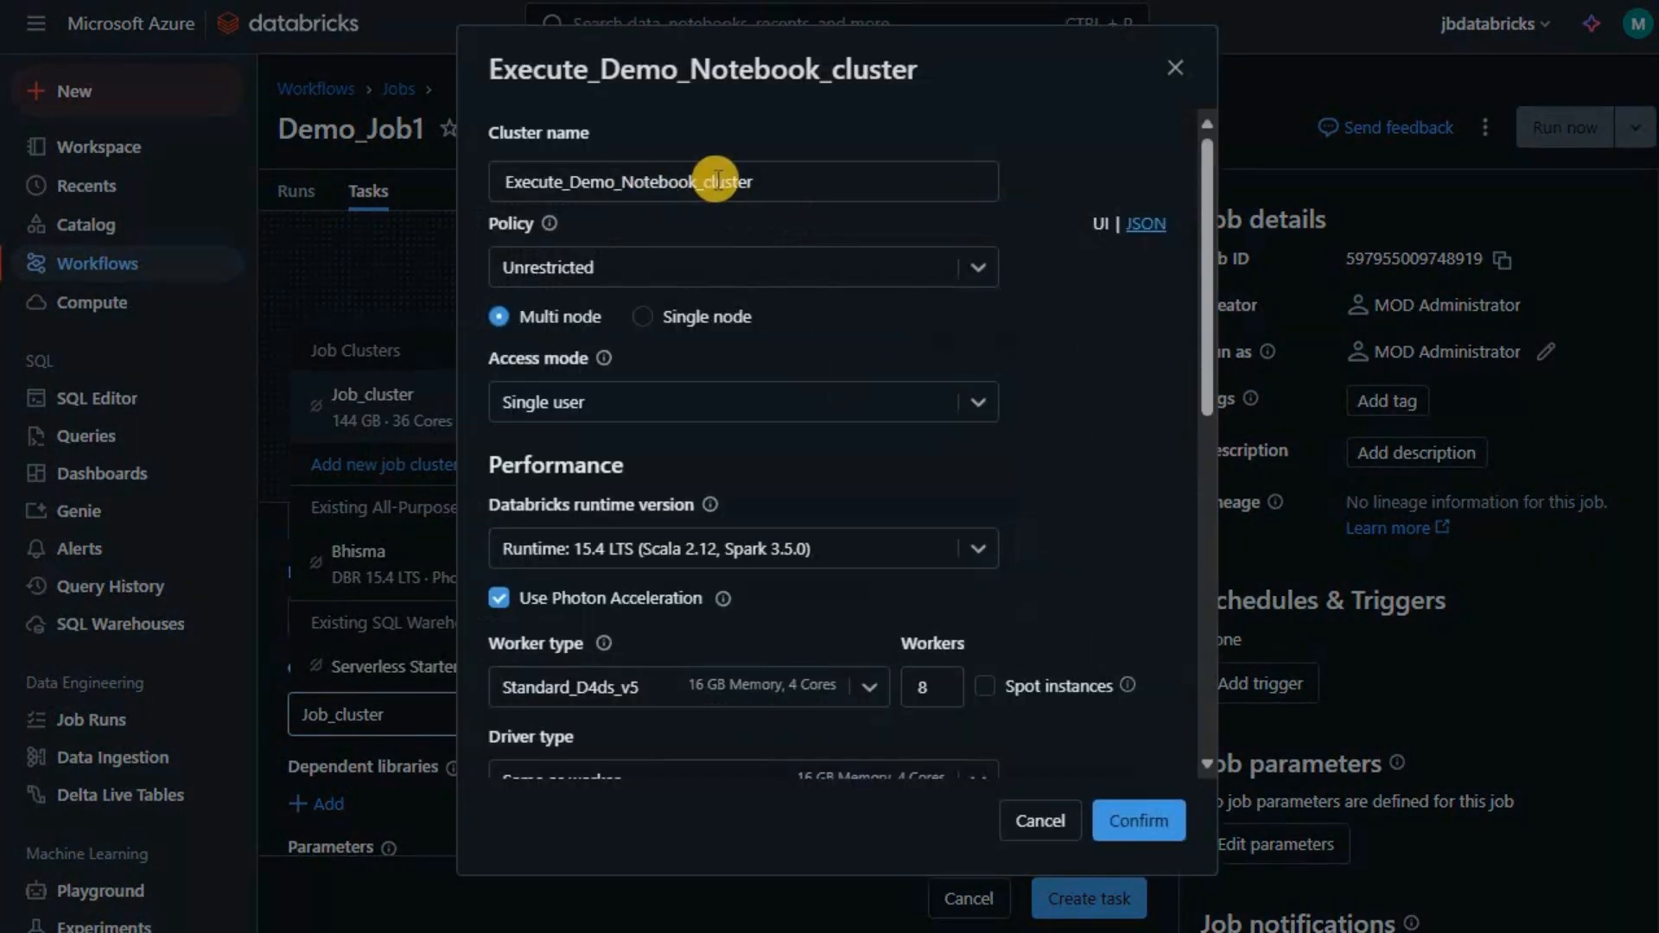
{"action": "left_click", "coordinate": [811, 183]}
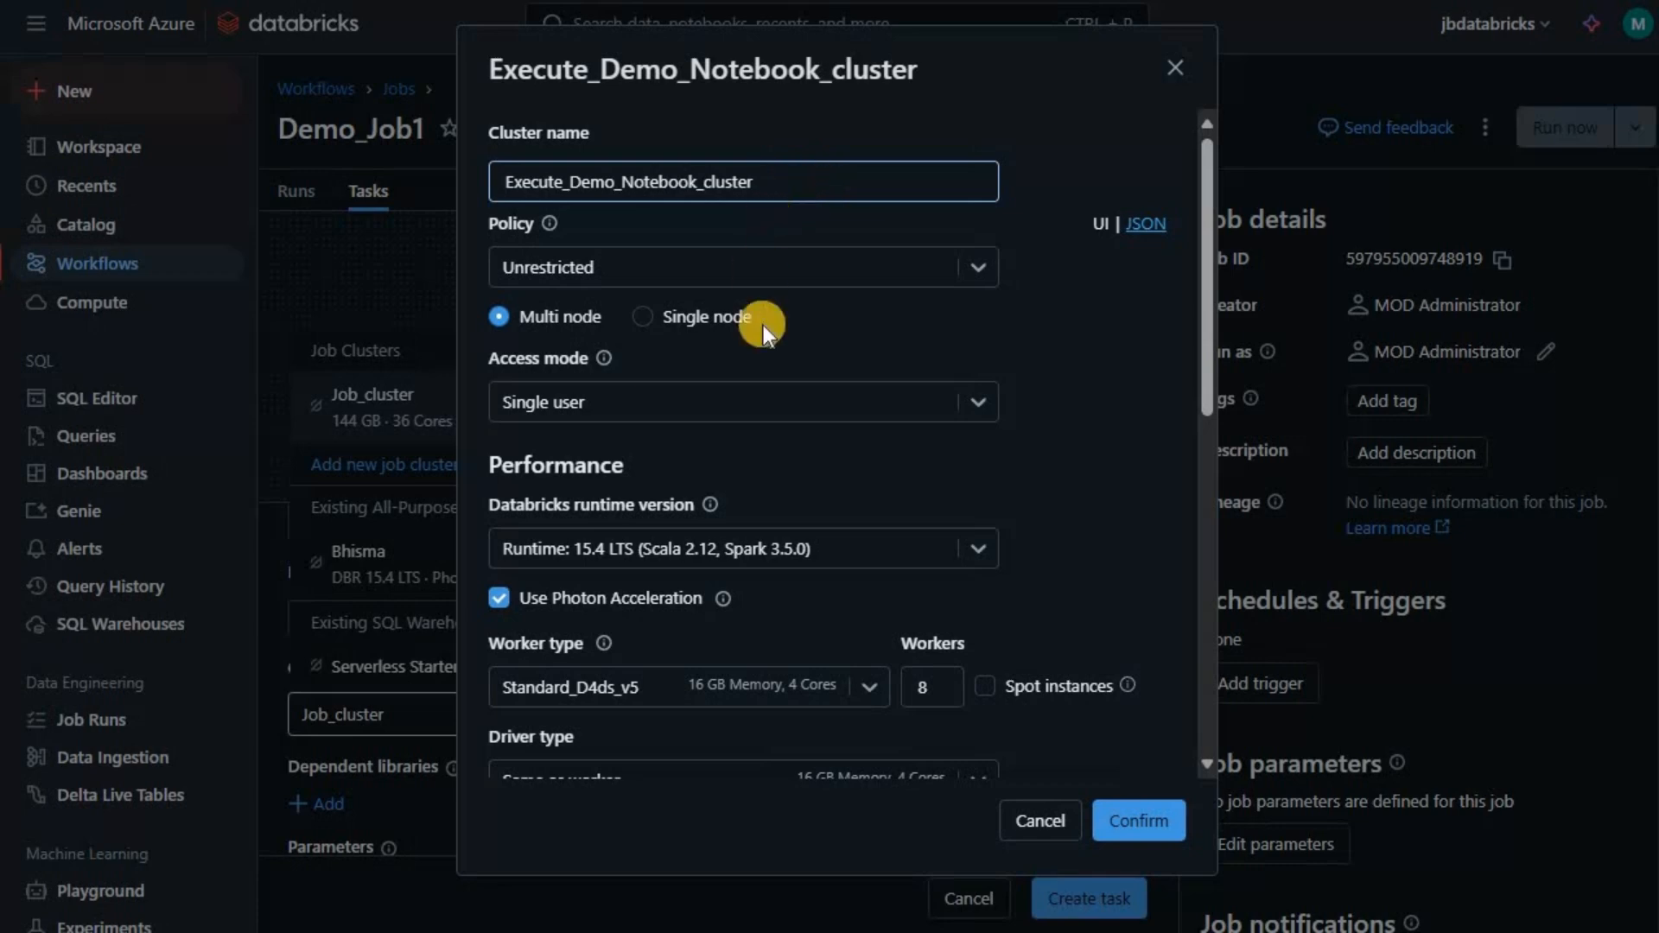
{"action": "left_click", "coordinate": [648, 318]}
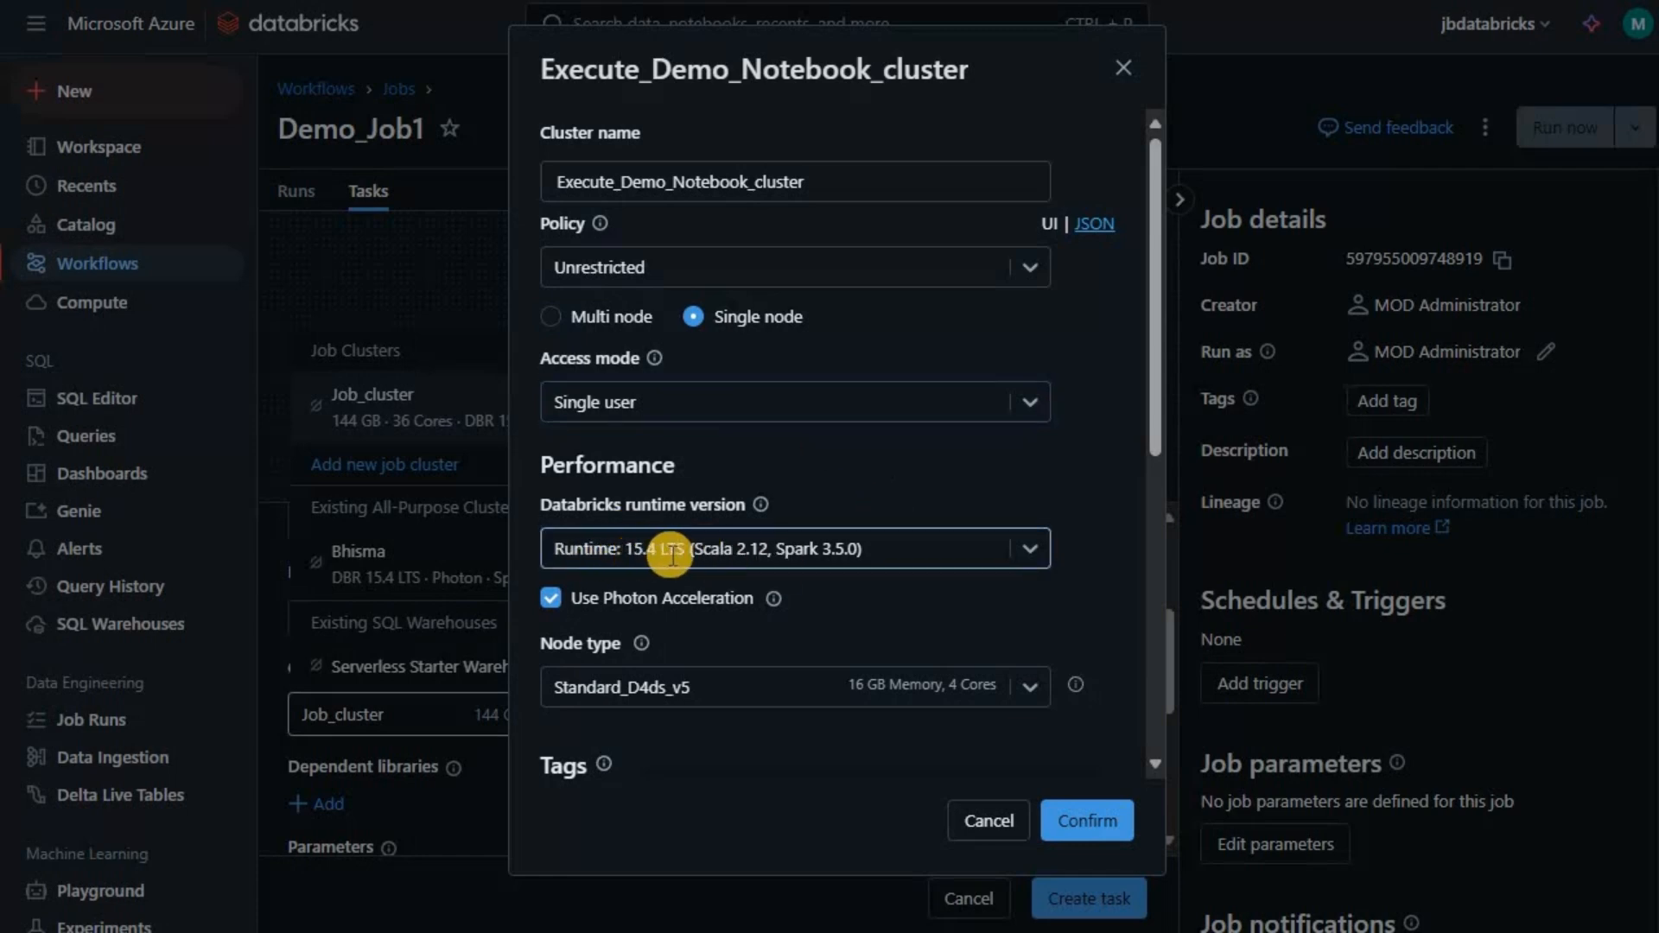
{"action": "left_click", "coordinate": [553, 598]}
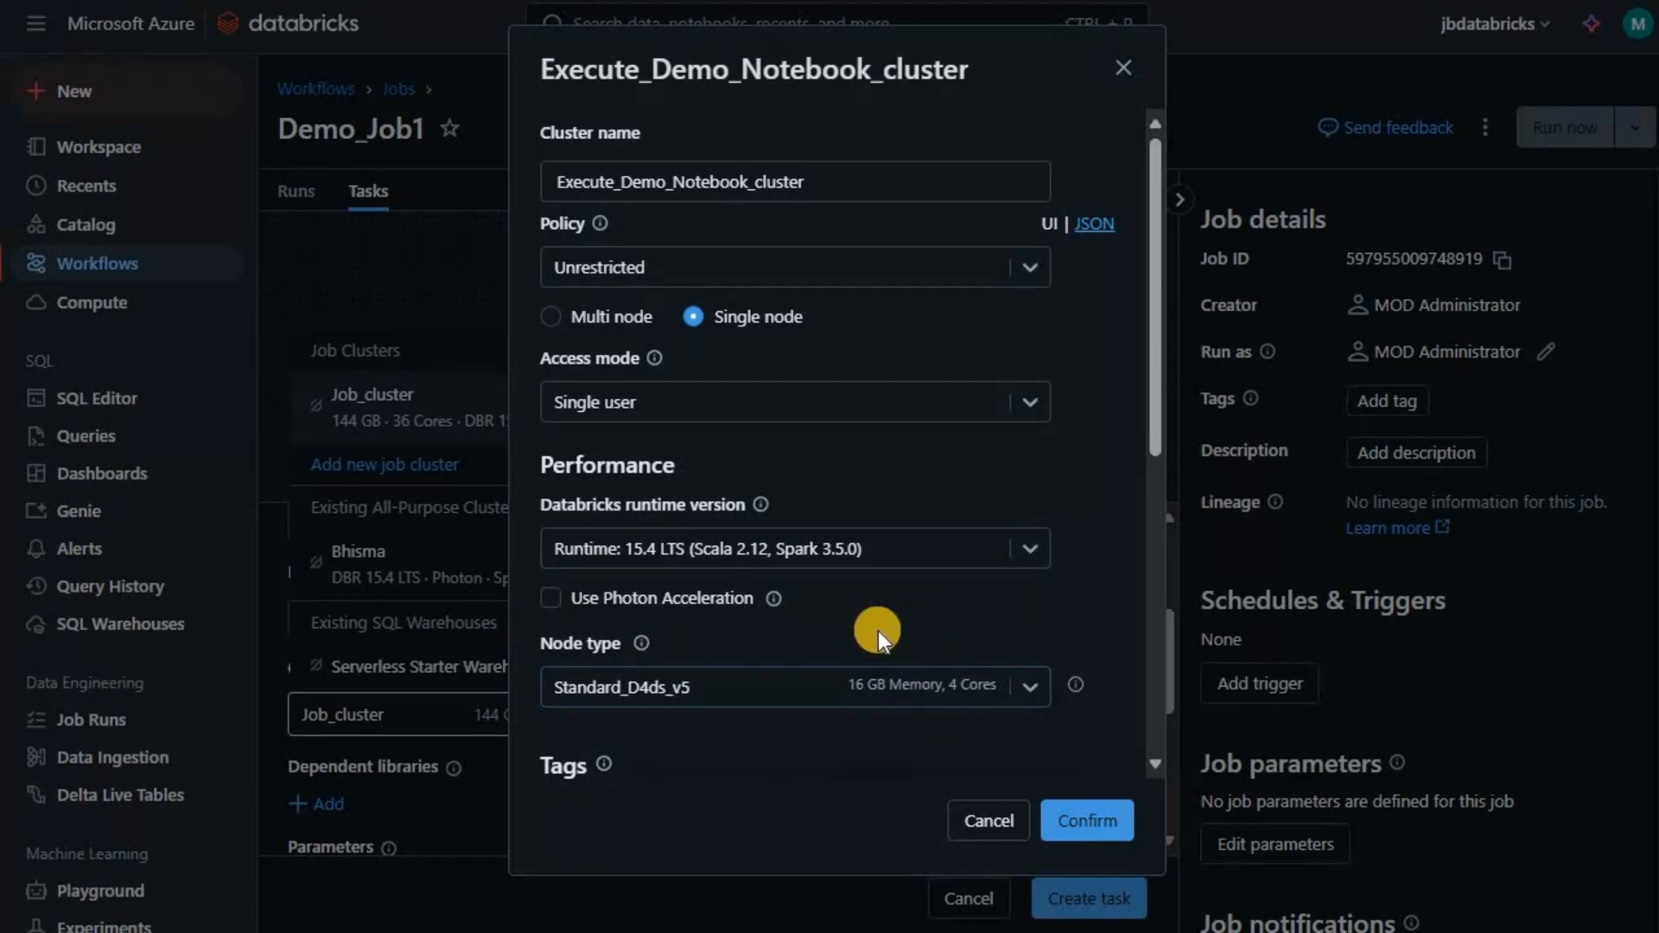
{"action": "scroll", "coordinate": [877, 630], "scroll_direction": "down", "scroll_amount": 5}
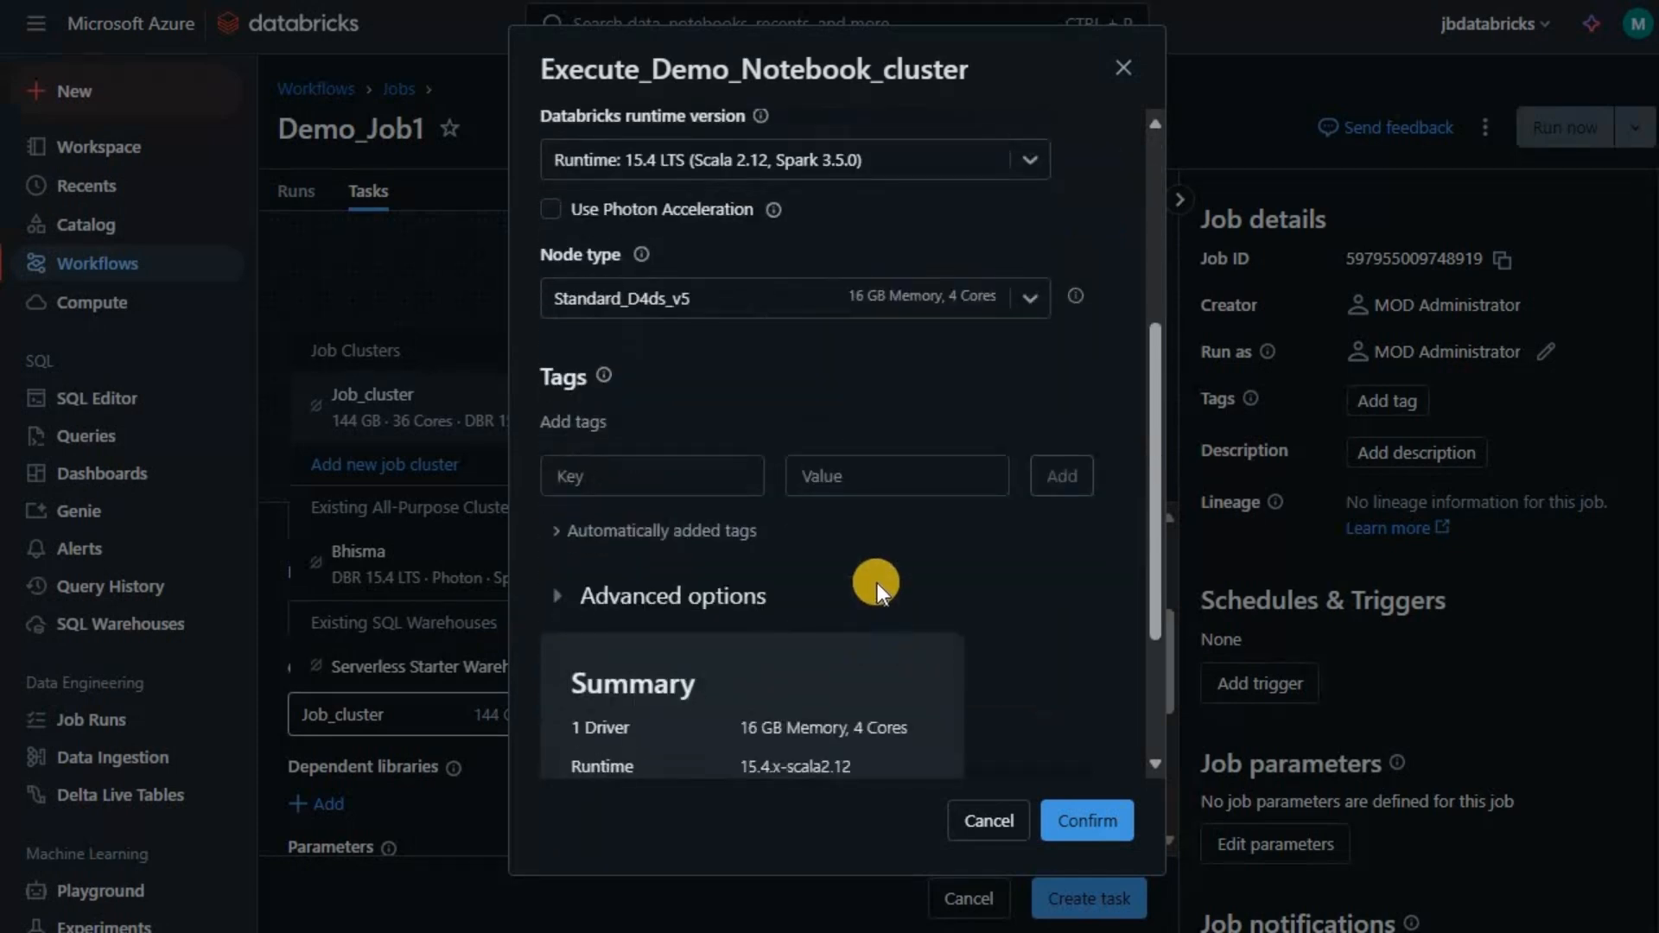
{"action": "scroll", "coordinate": [1104, 474], "scroll_direction": "down", "scroll_amount": 3}
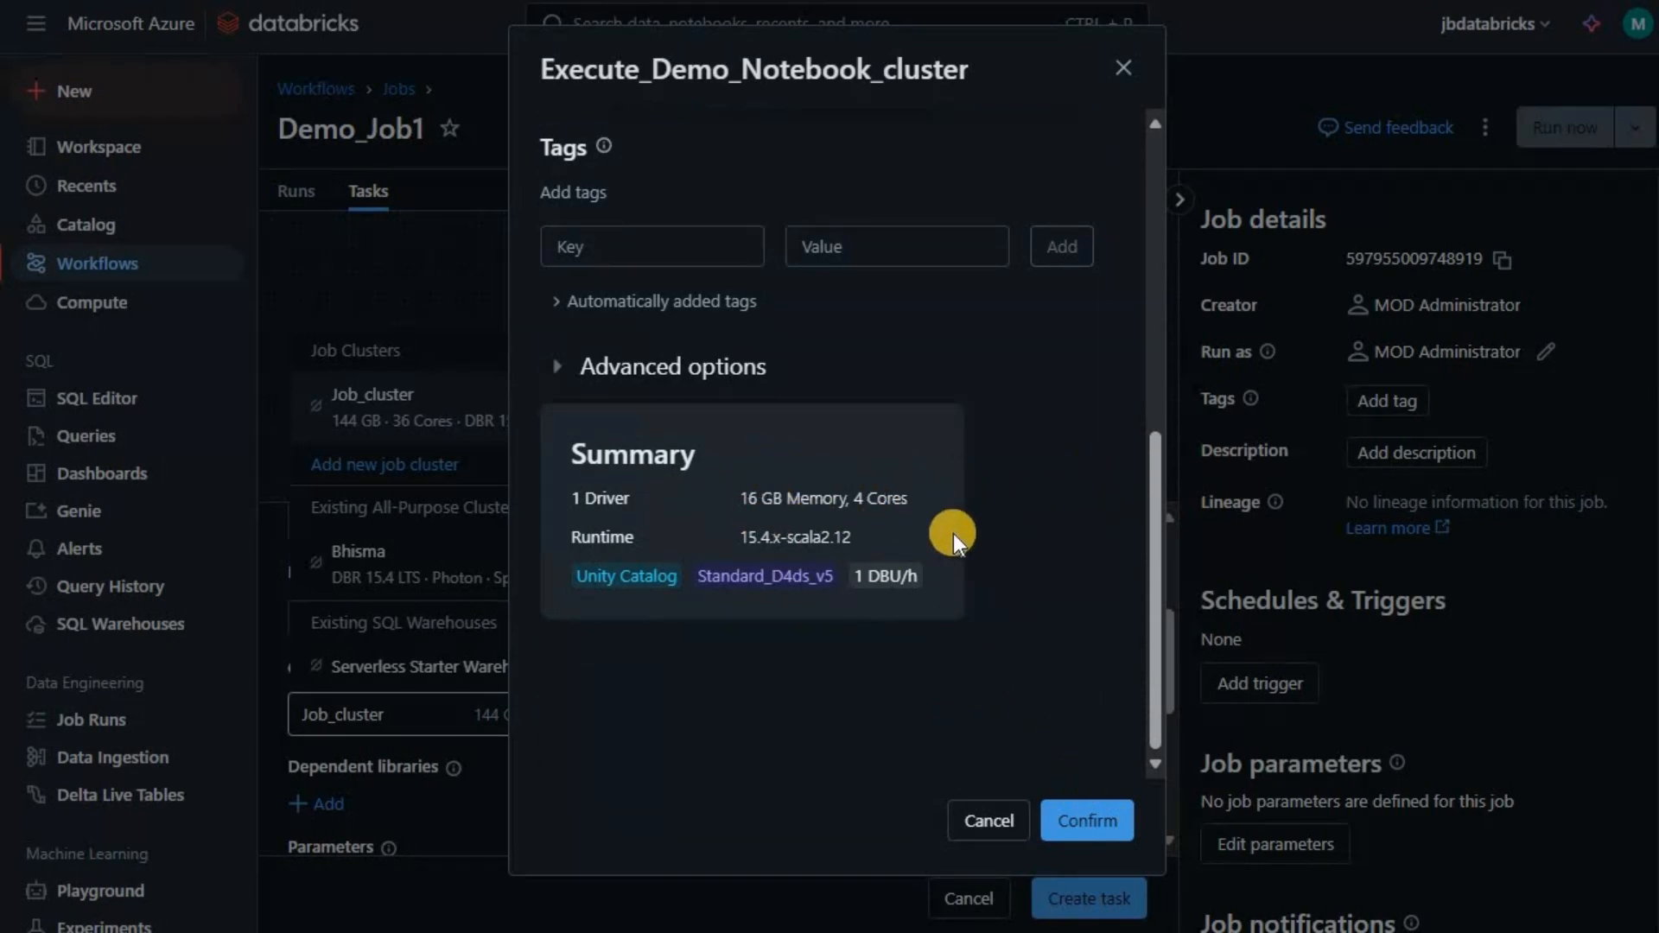
{"action": "scroll", "coordinate": [831, 521], "scroll_direction": "up", "scroll_amount": 2}
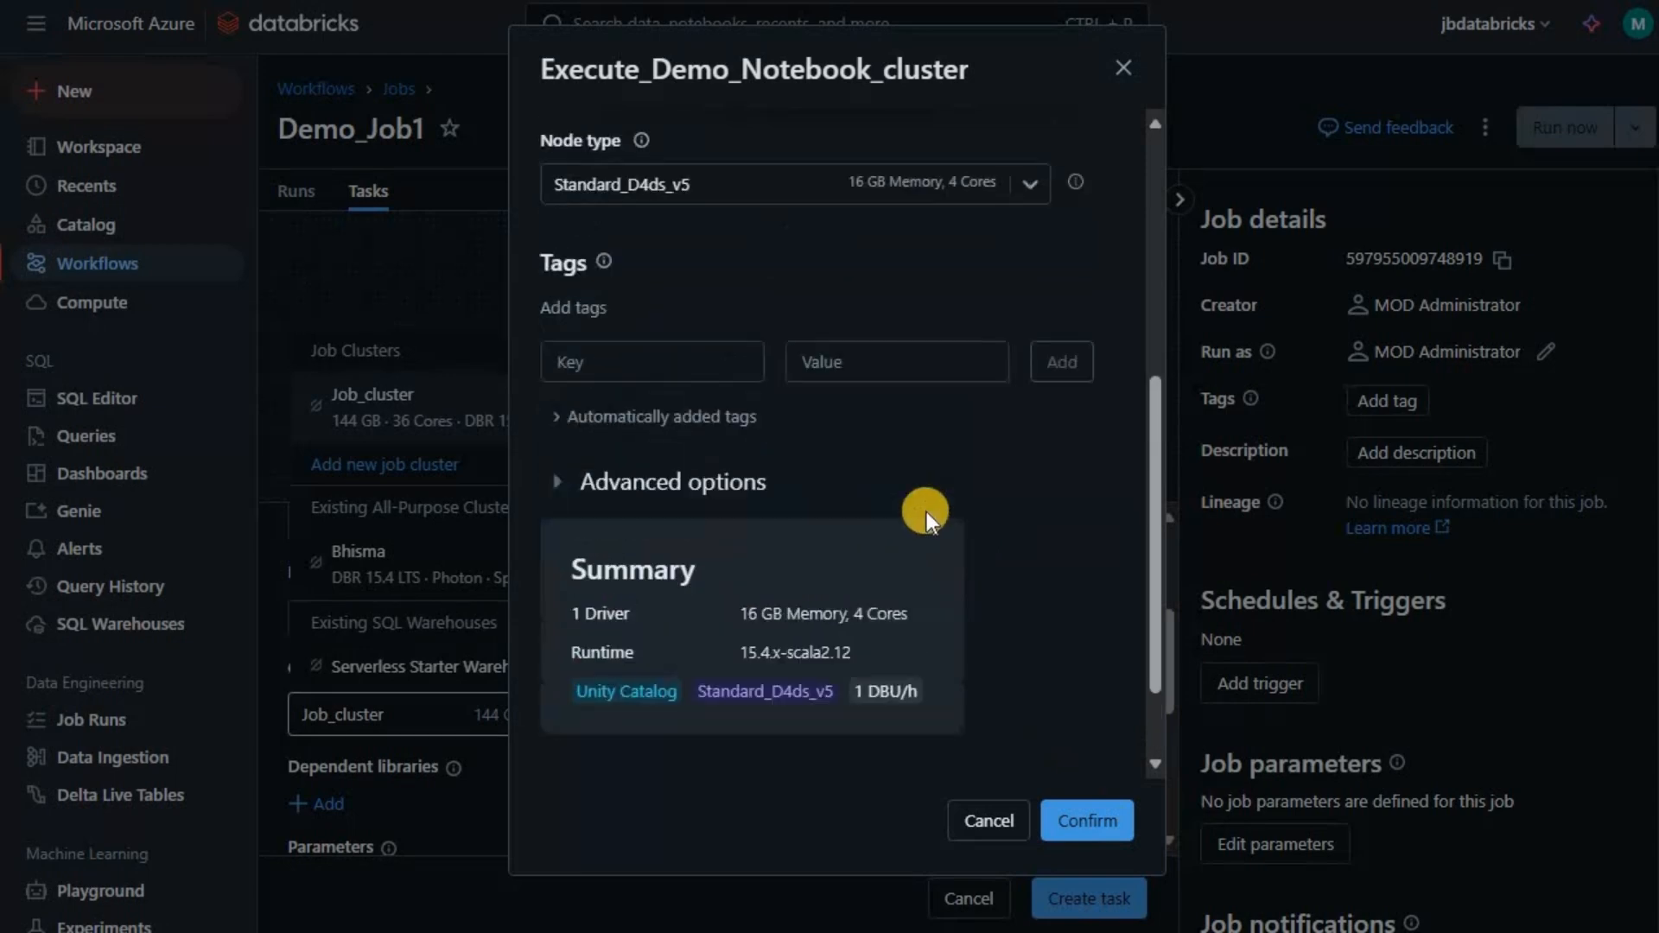
{"action": "scroll", "coordinate": [910, 517], "scroll_direction": "down", "scroll_amount": 2}
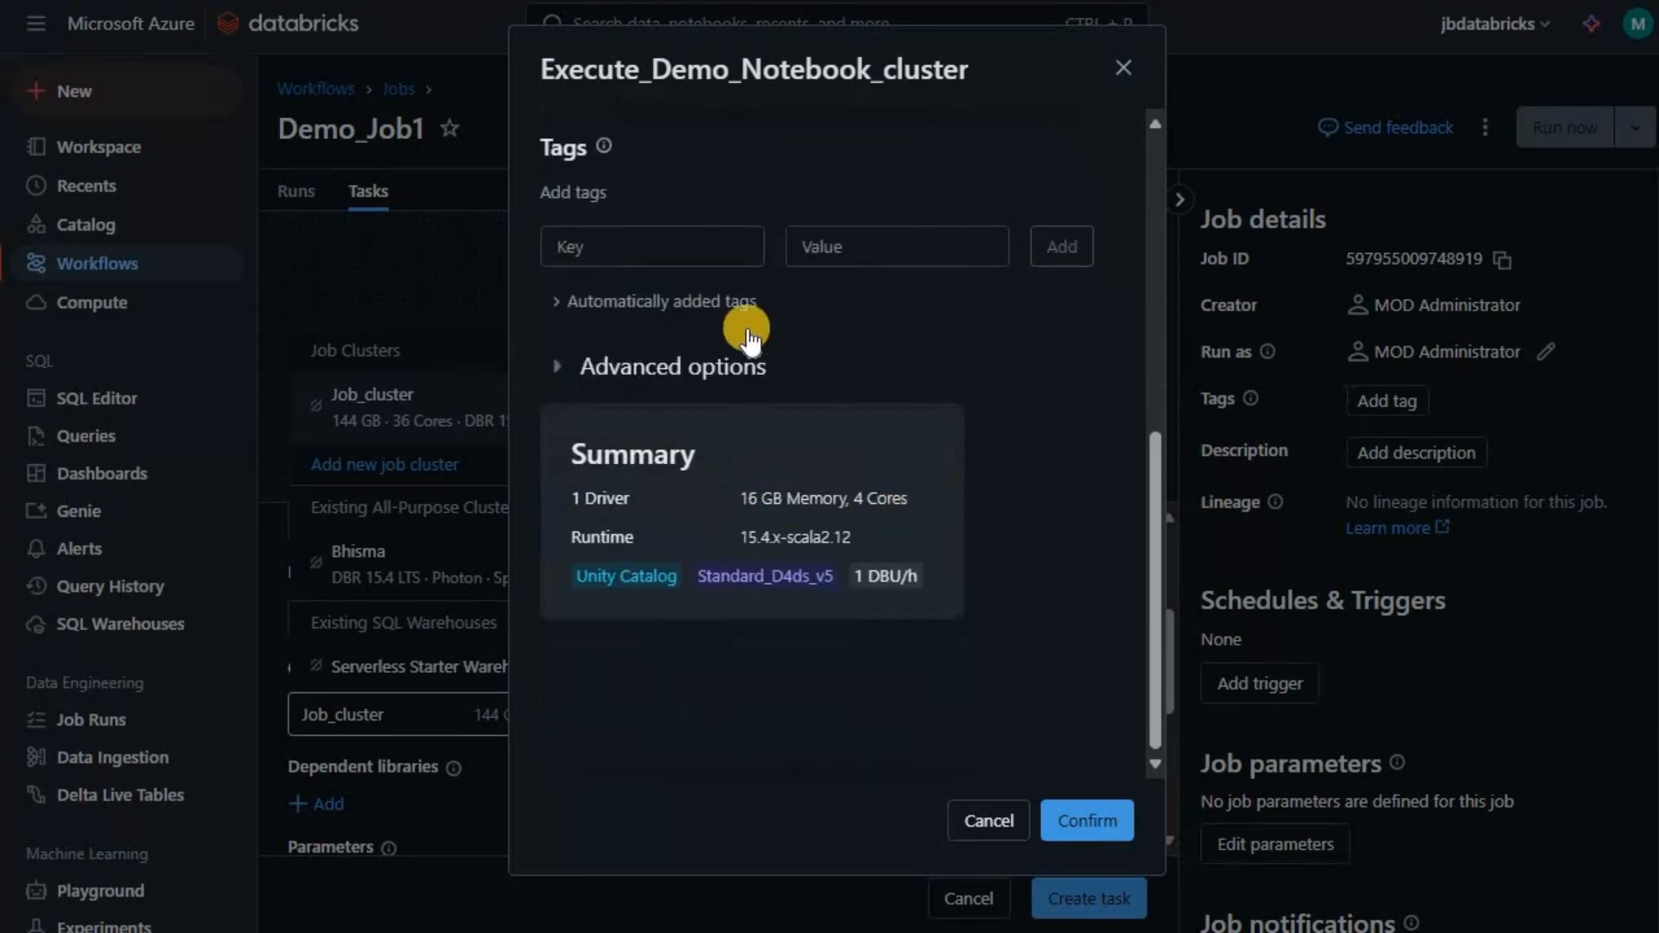
{"action": "scroll", "coordinate": [941, 519], "scroll_direction": "up", "scroll_amount": 5}
{"action": "left_click", "coordinate": [1092, 818]}
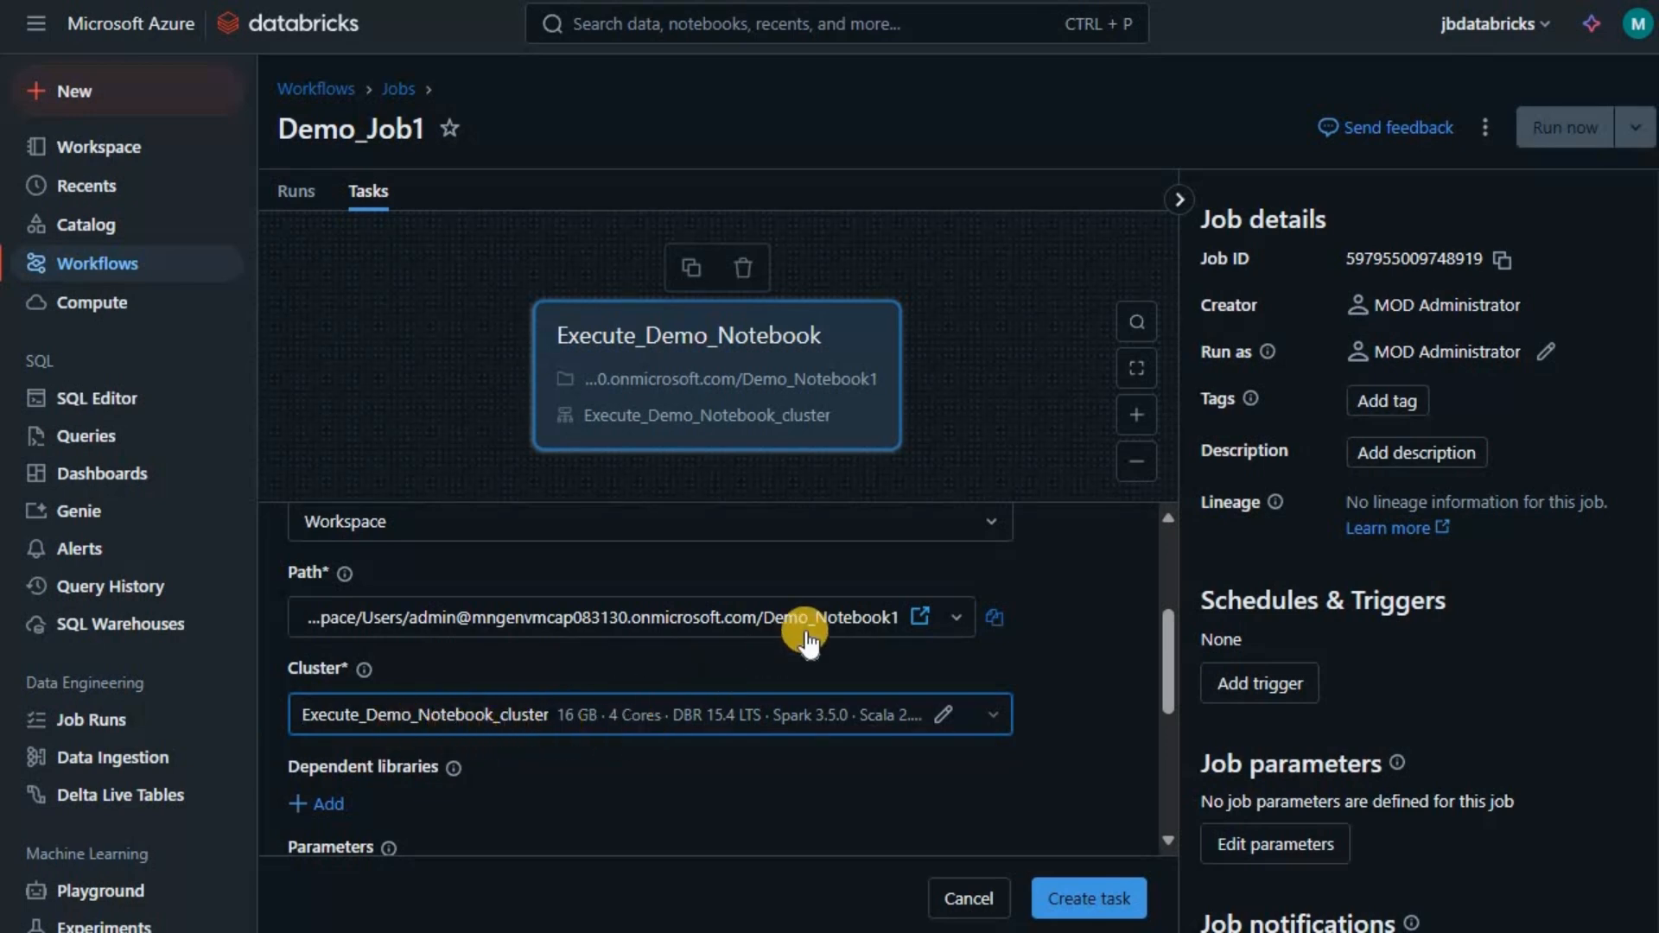
- Save the pending Execute_Demo_Notebook task edits with Save and continue, confirming the save
{"action": "scroll", "coordinate": [805, 630], "scroll_direction": "down", "scroll_amount": 3}
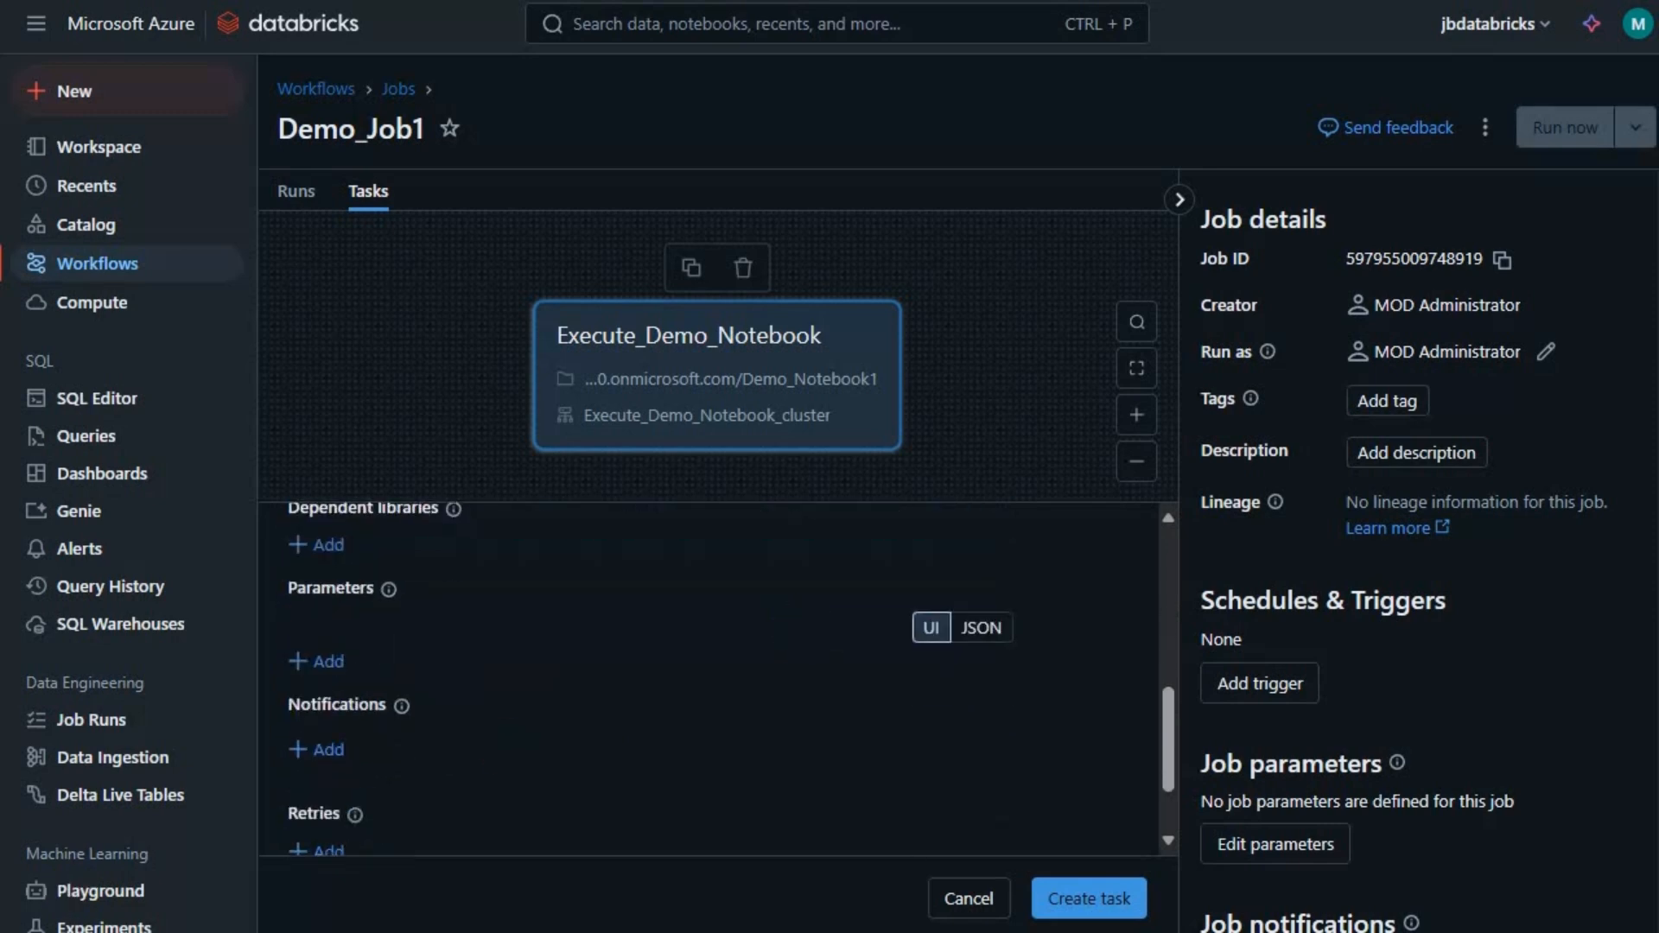
{"action": "scroll", "coordinate": [805, 630], "scroll_direction": "up", "scroll_amount": 2}
{"action": "left_click", "coordinate": [463, 724]}
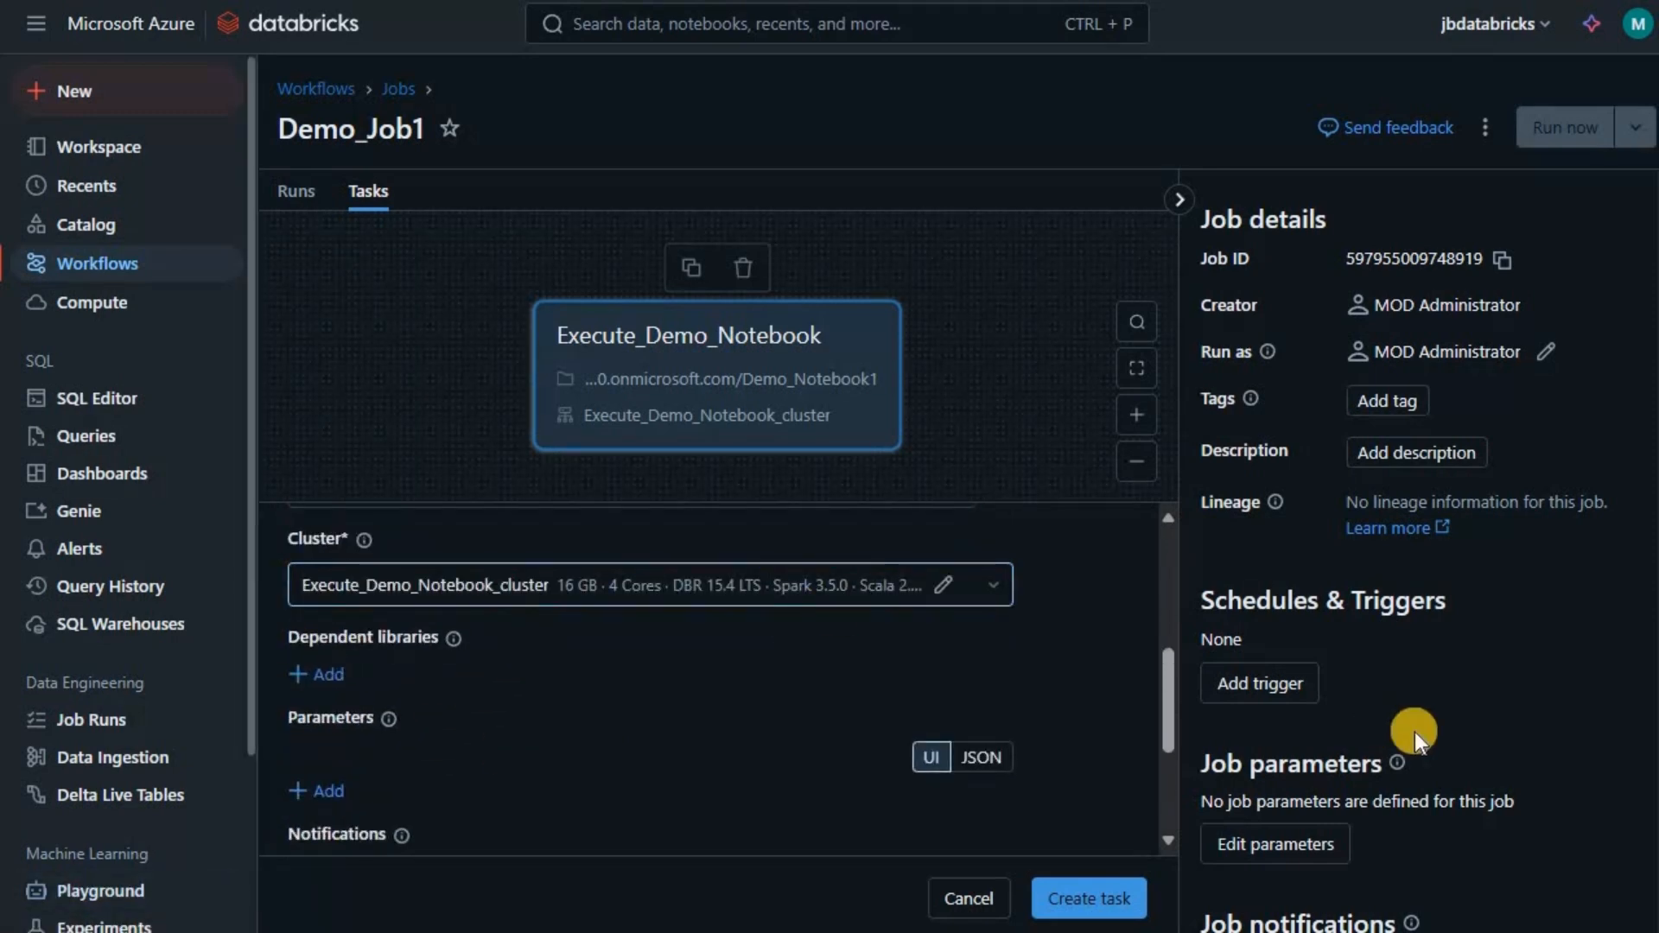
{"action": "left_click", "coordinate": [1256, 683]}
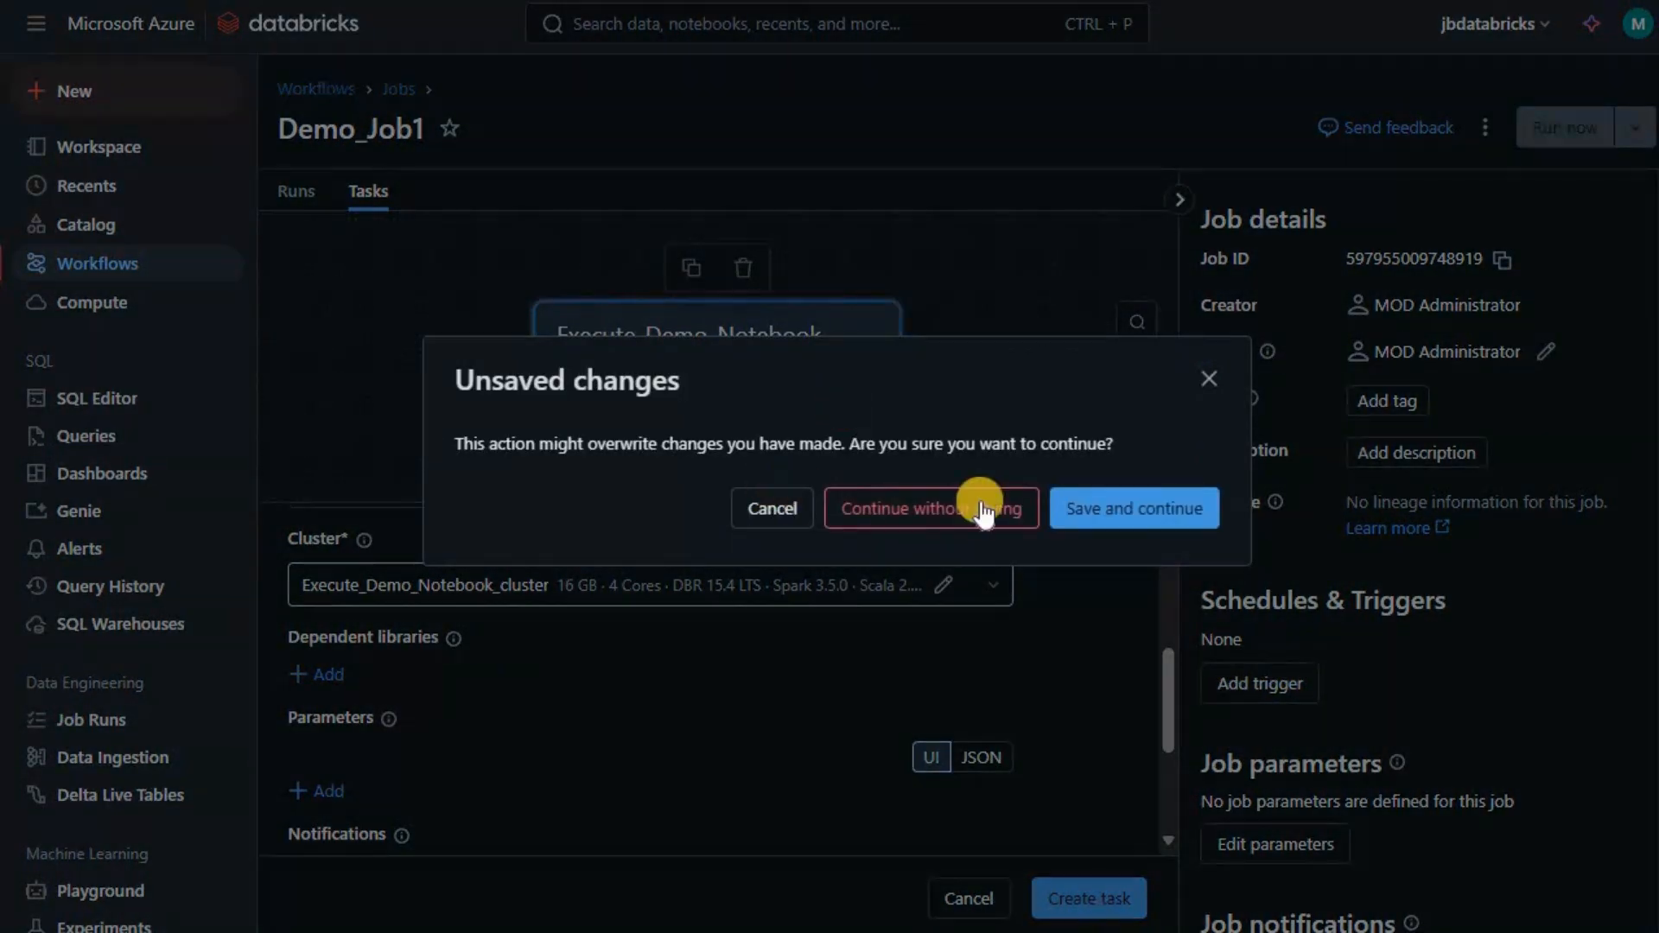
{"action": "left_click", "coordinate": [1105, 517]}
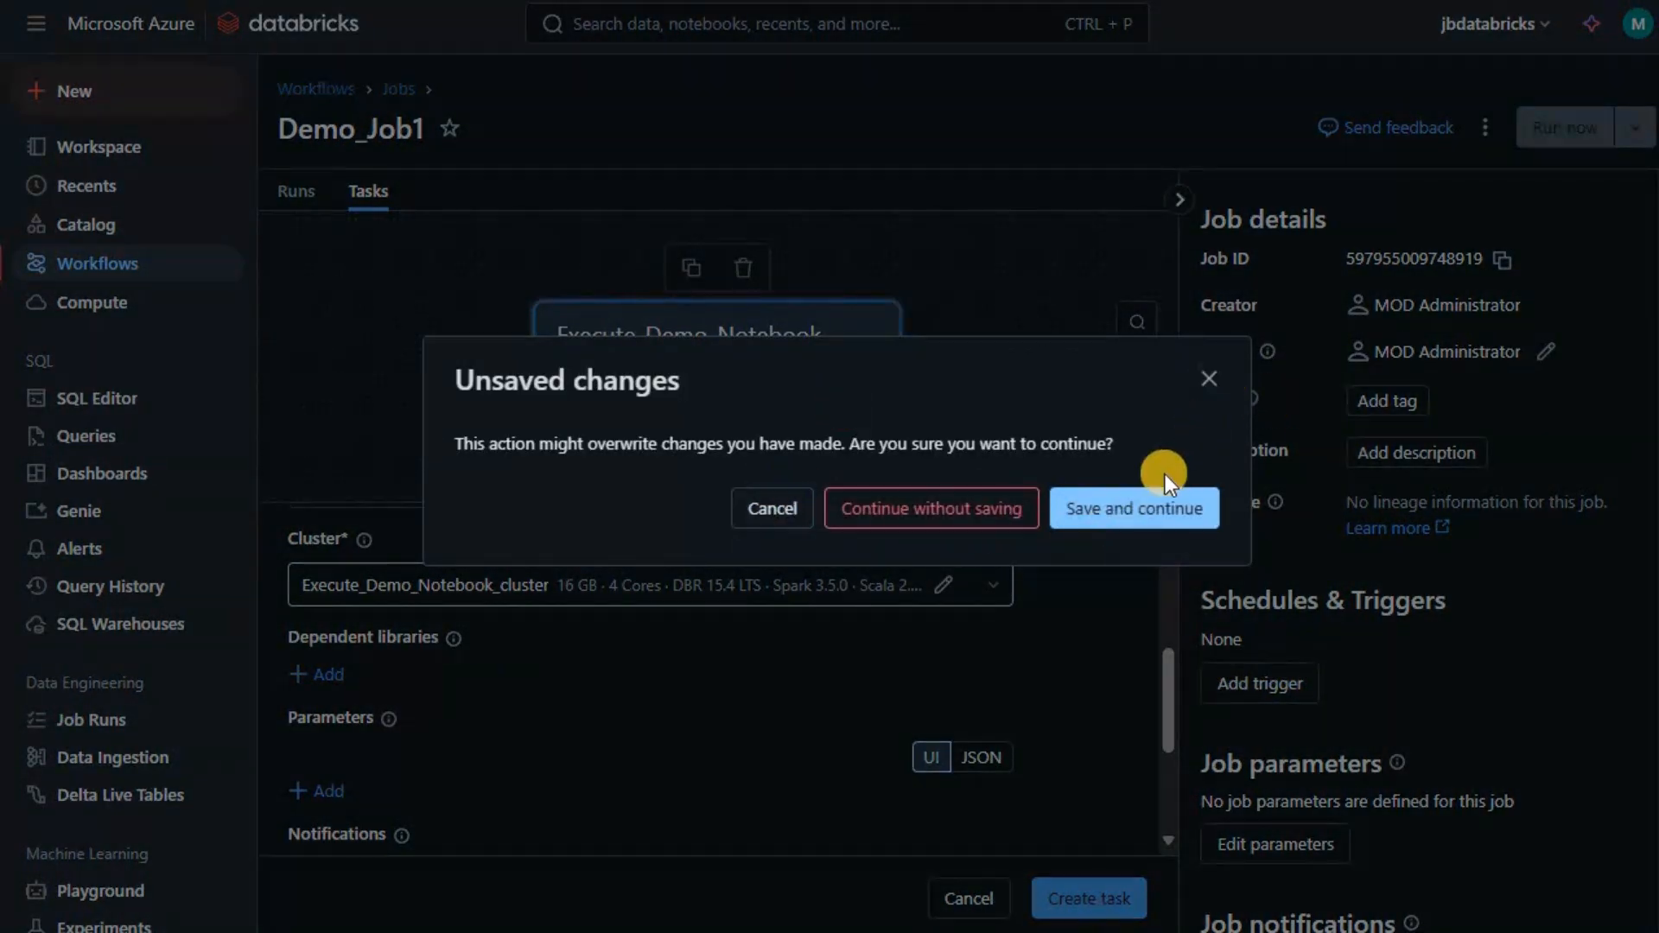
{"action": "left_click", "coordinate": [1073, 900]}
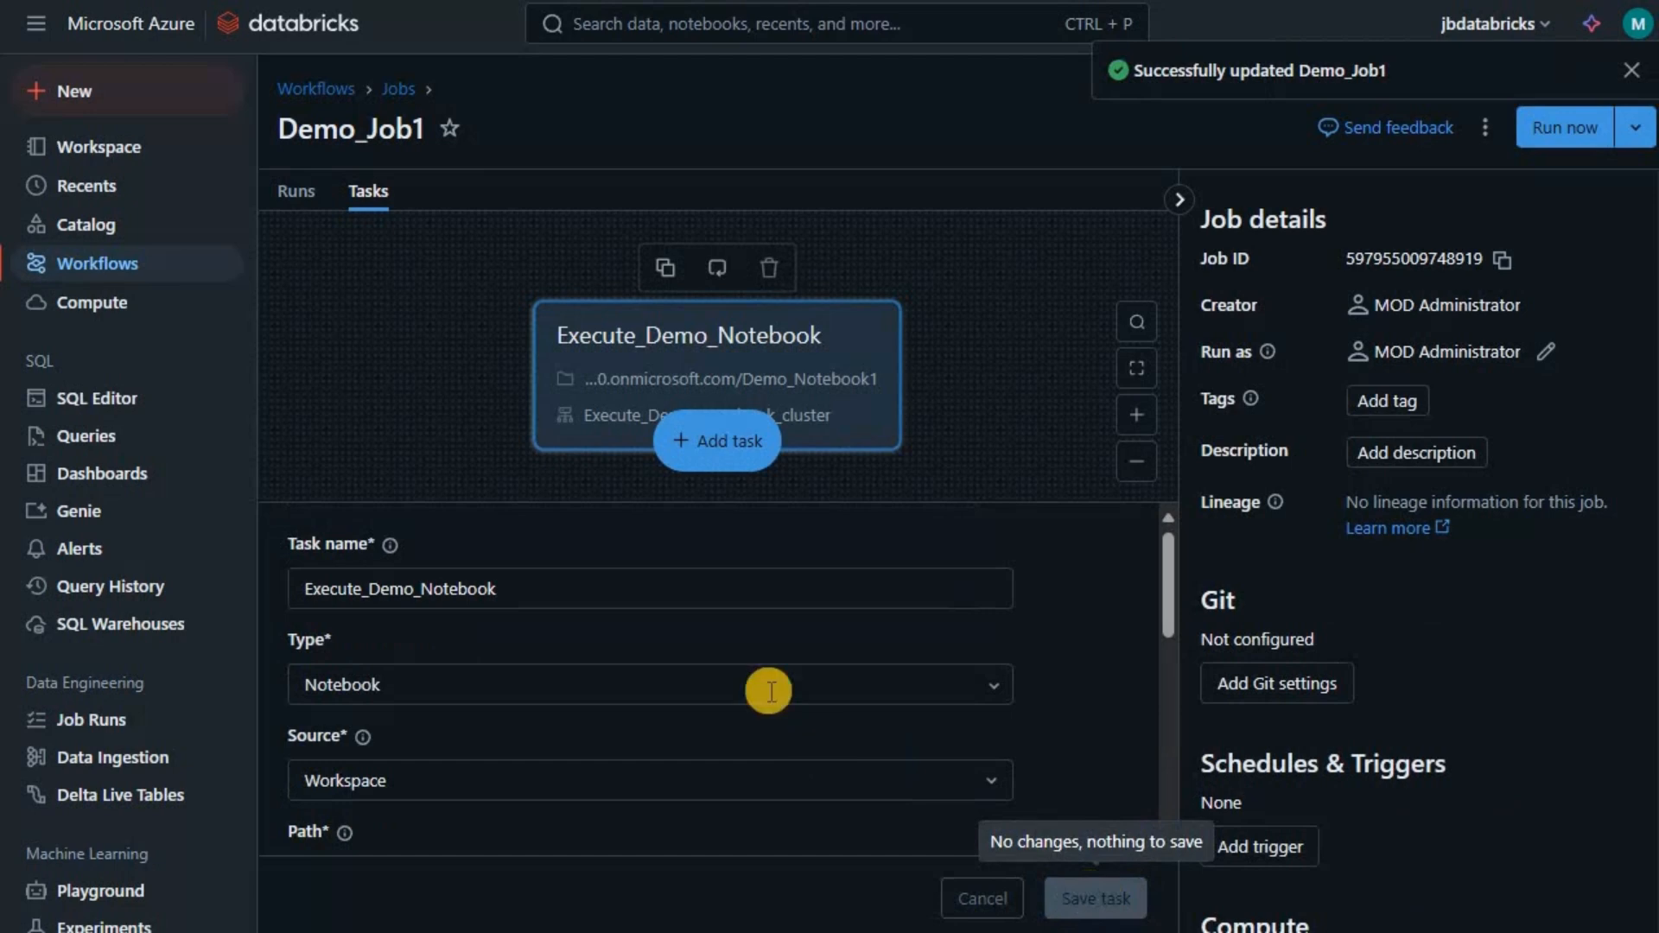
{"action": "left_click", "coordinate": [1286, 848]}
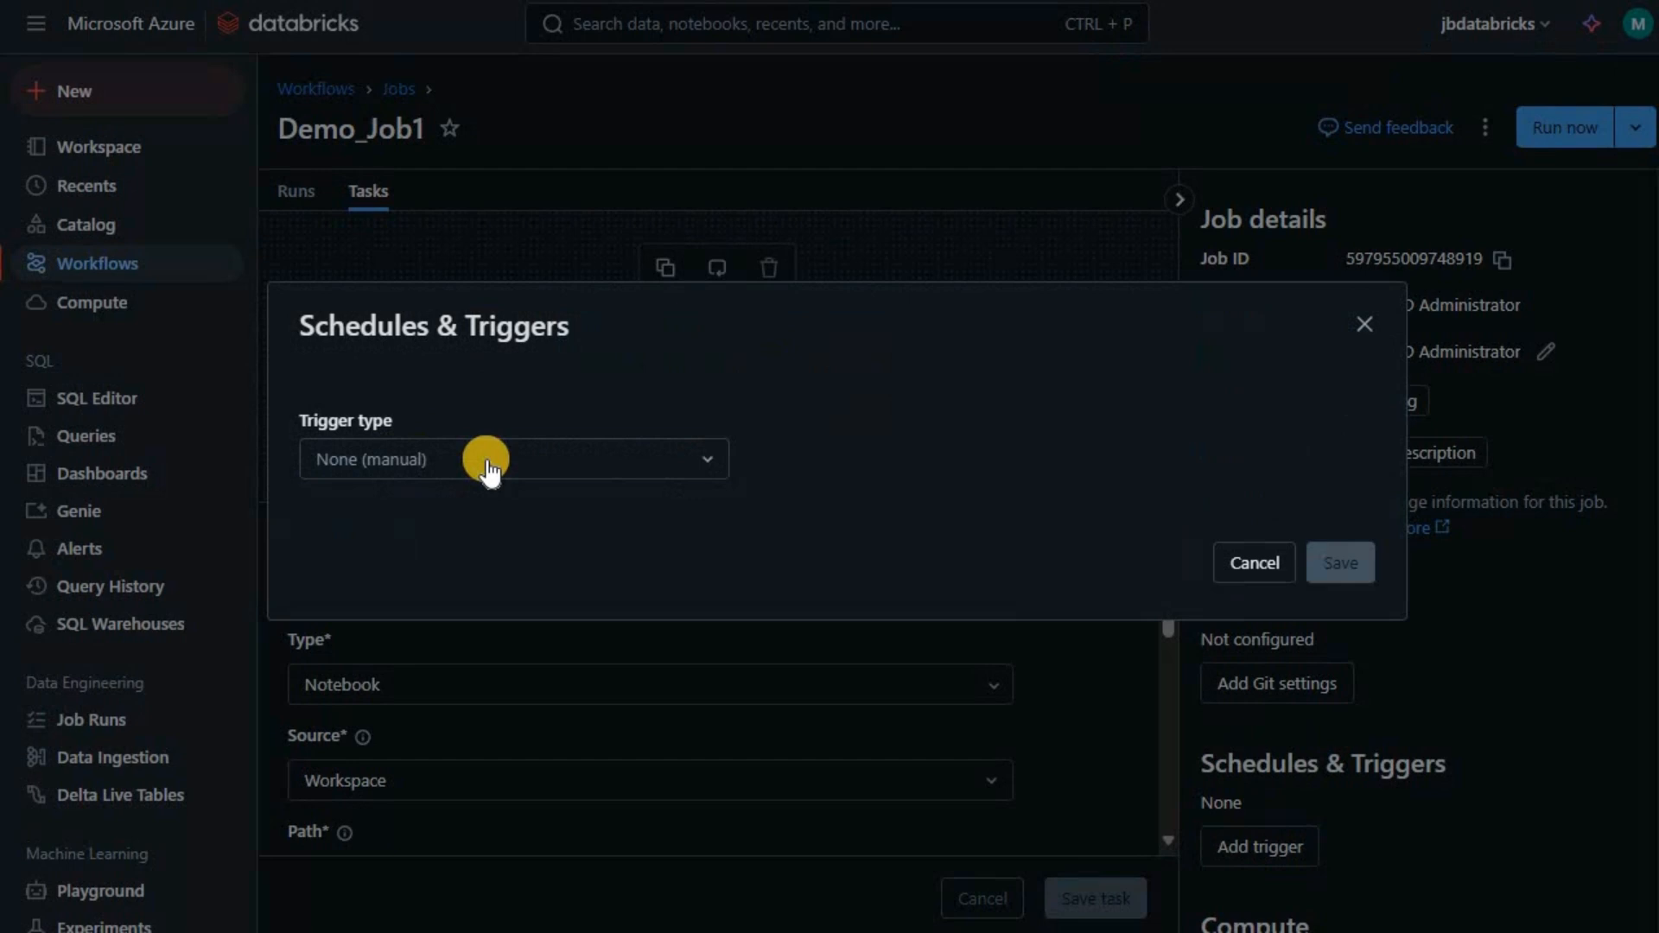
{"action": "left_click", "coordinate": [486, 465]}
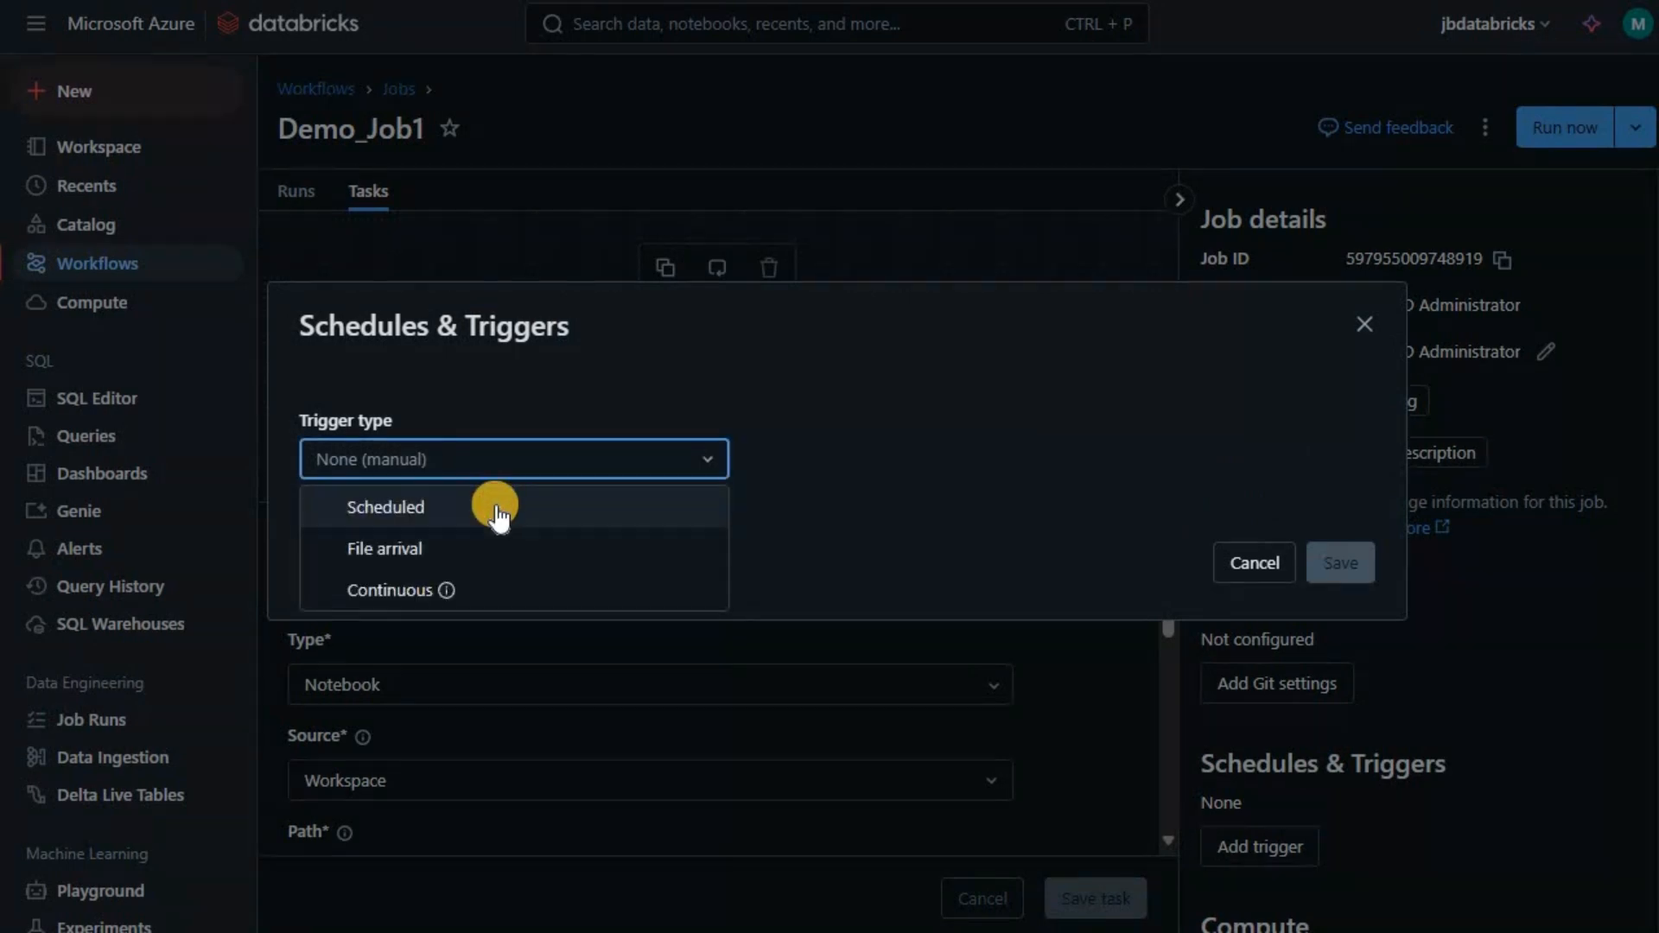
{"action": "left_click", "coordinate": [437, 511]}
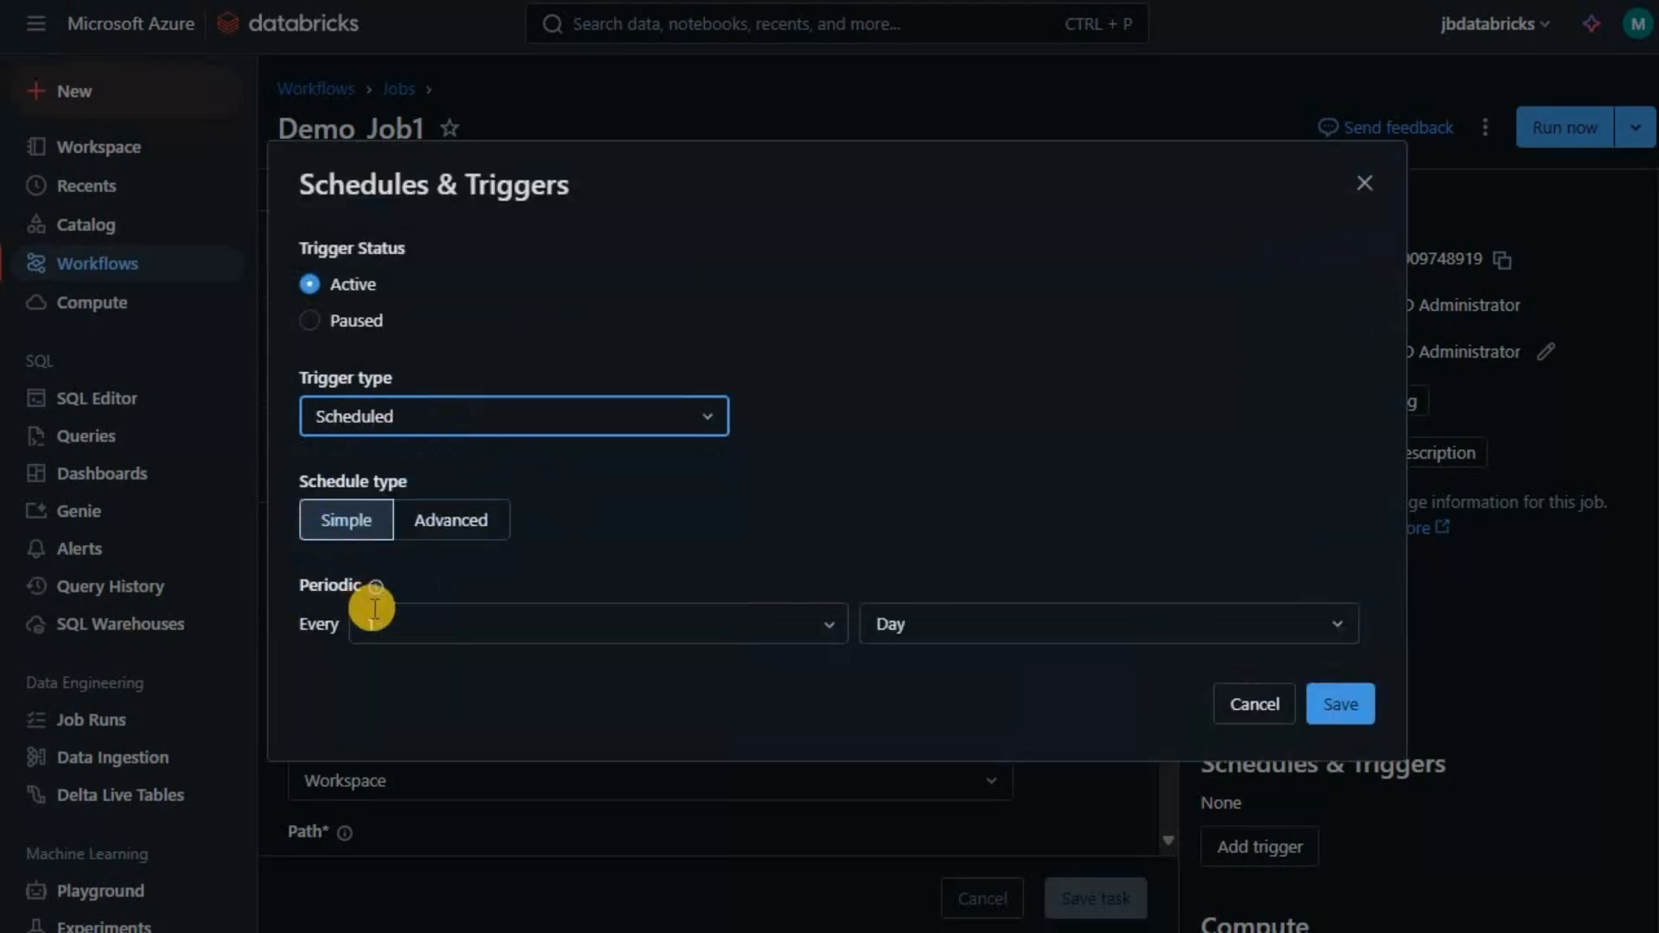
{"action": "left_click", "coordinate": [348, 527]}
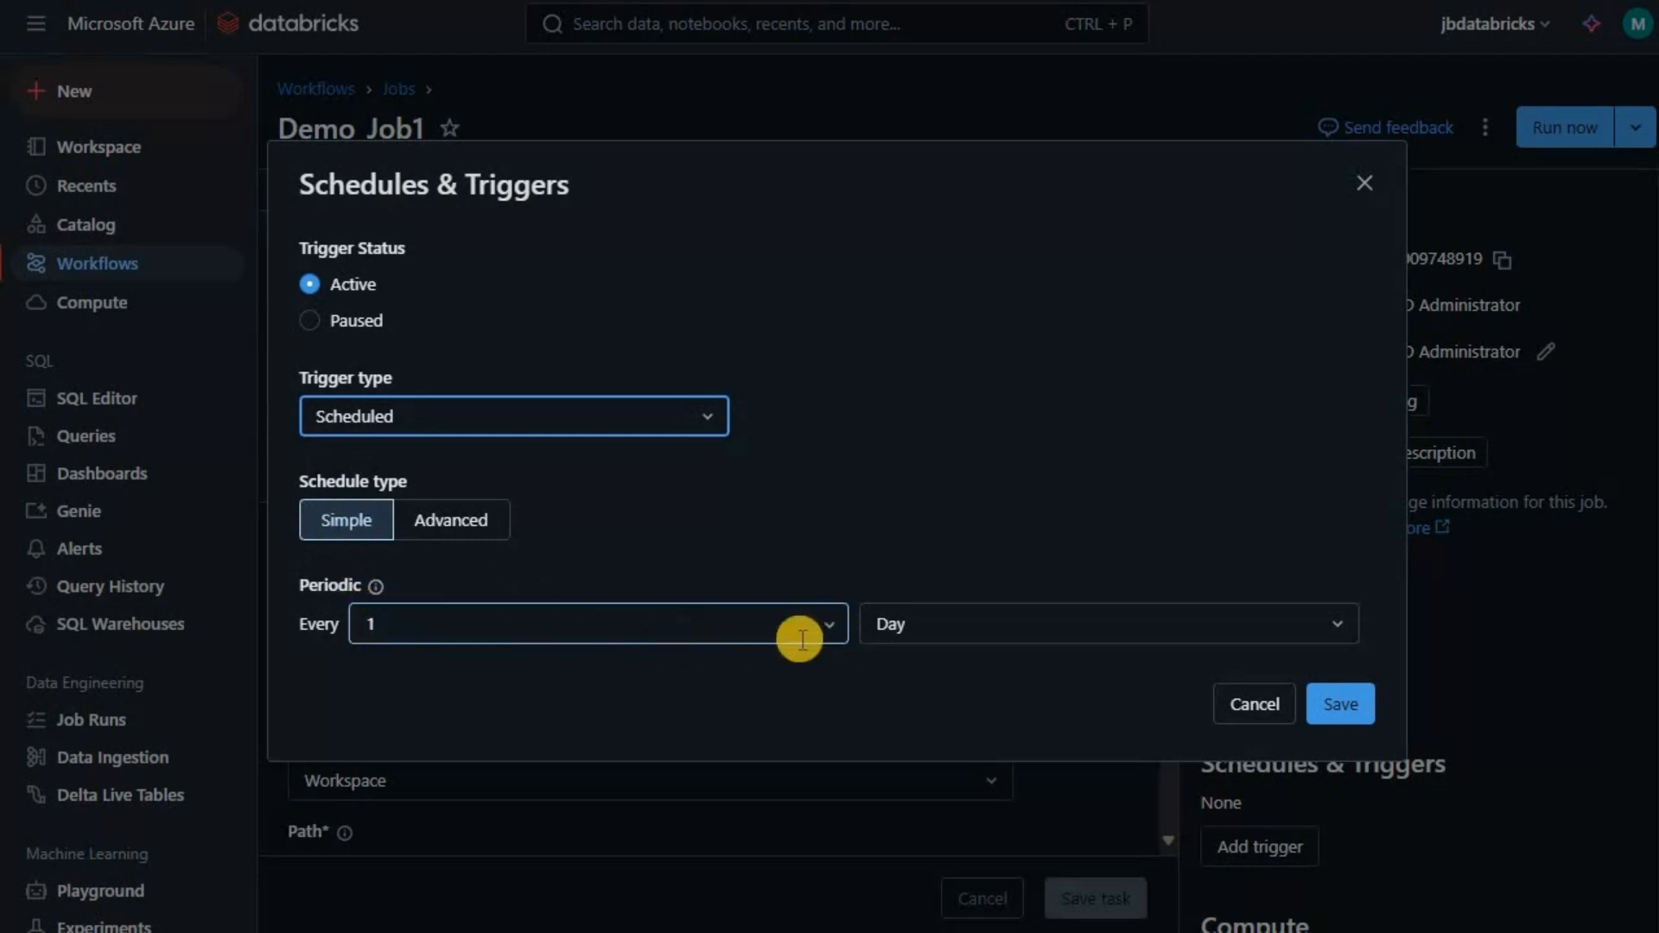
{"action": "left_click", "coordinate": [461, 524]}
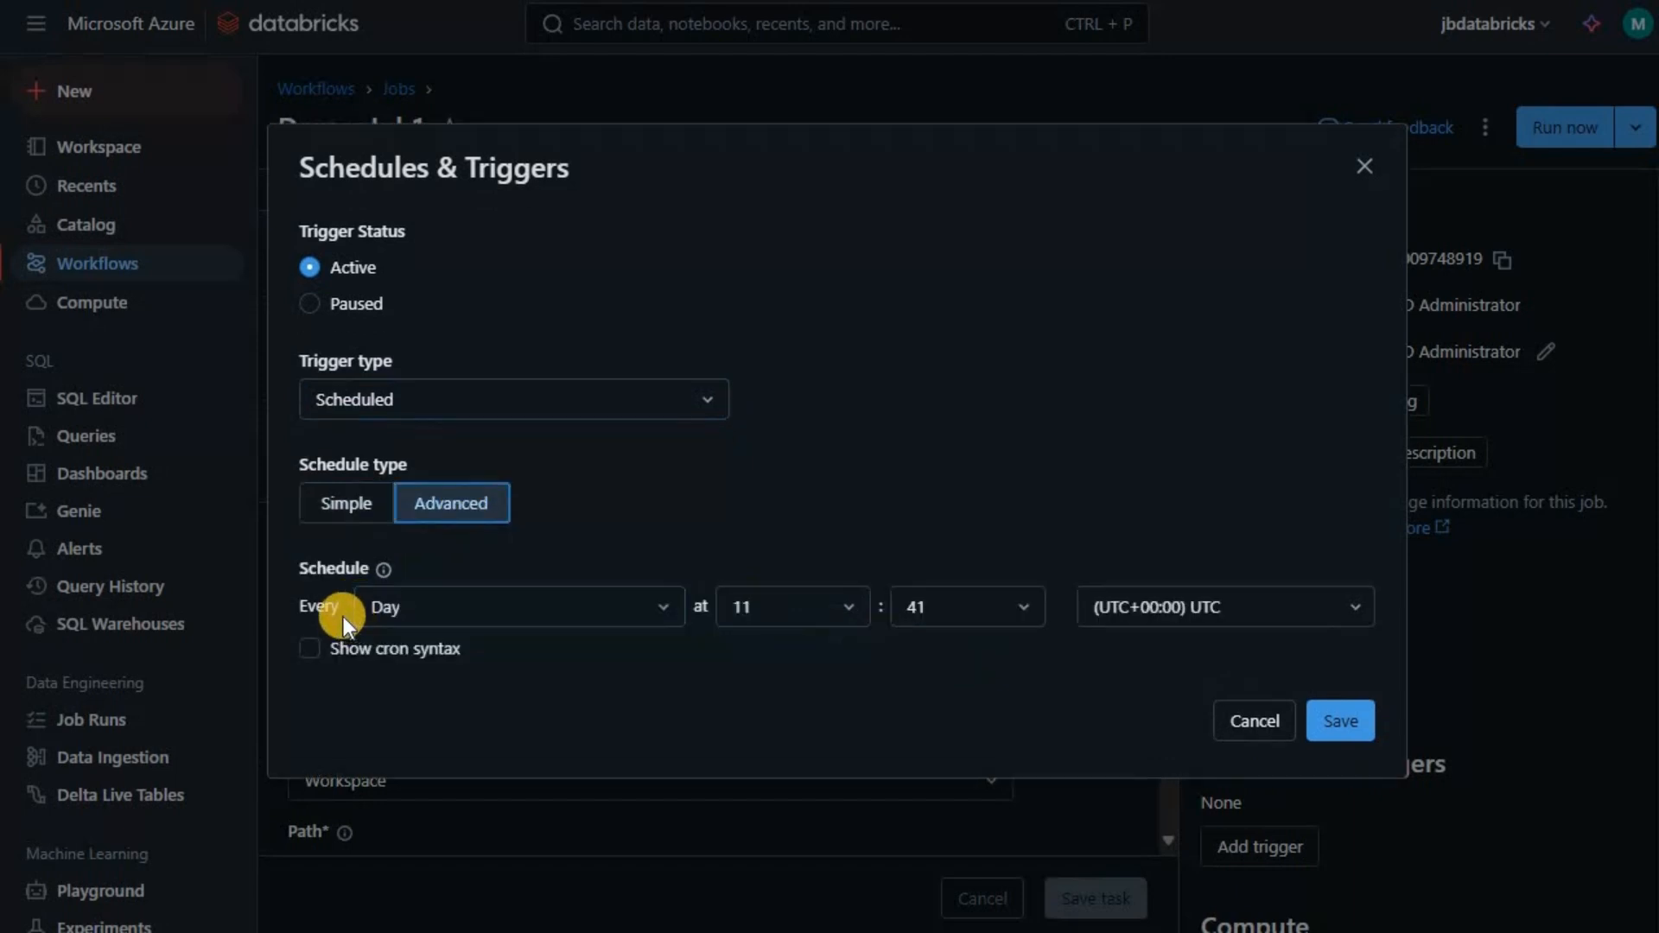
{"action": "left_click", "coordinate": [451, 615]}
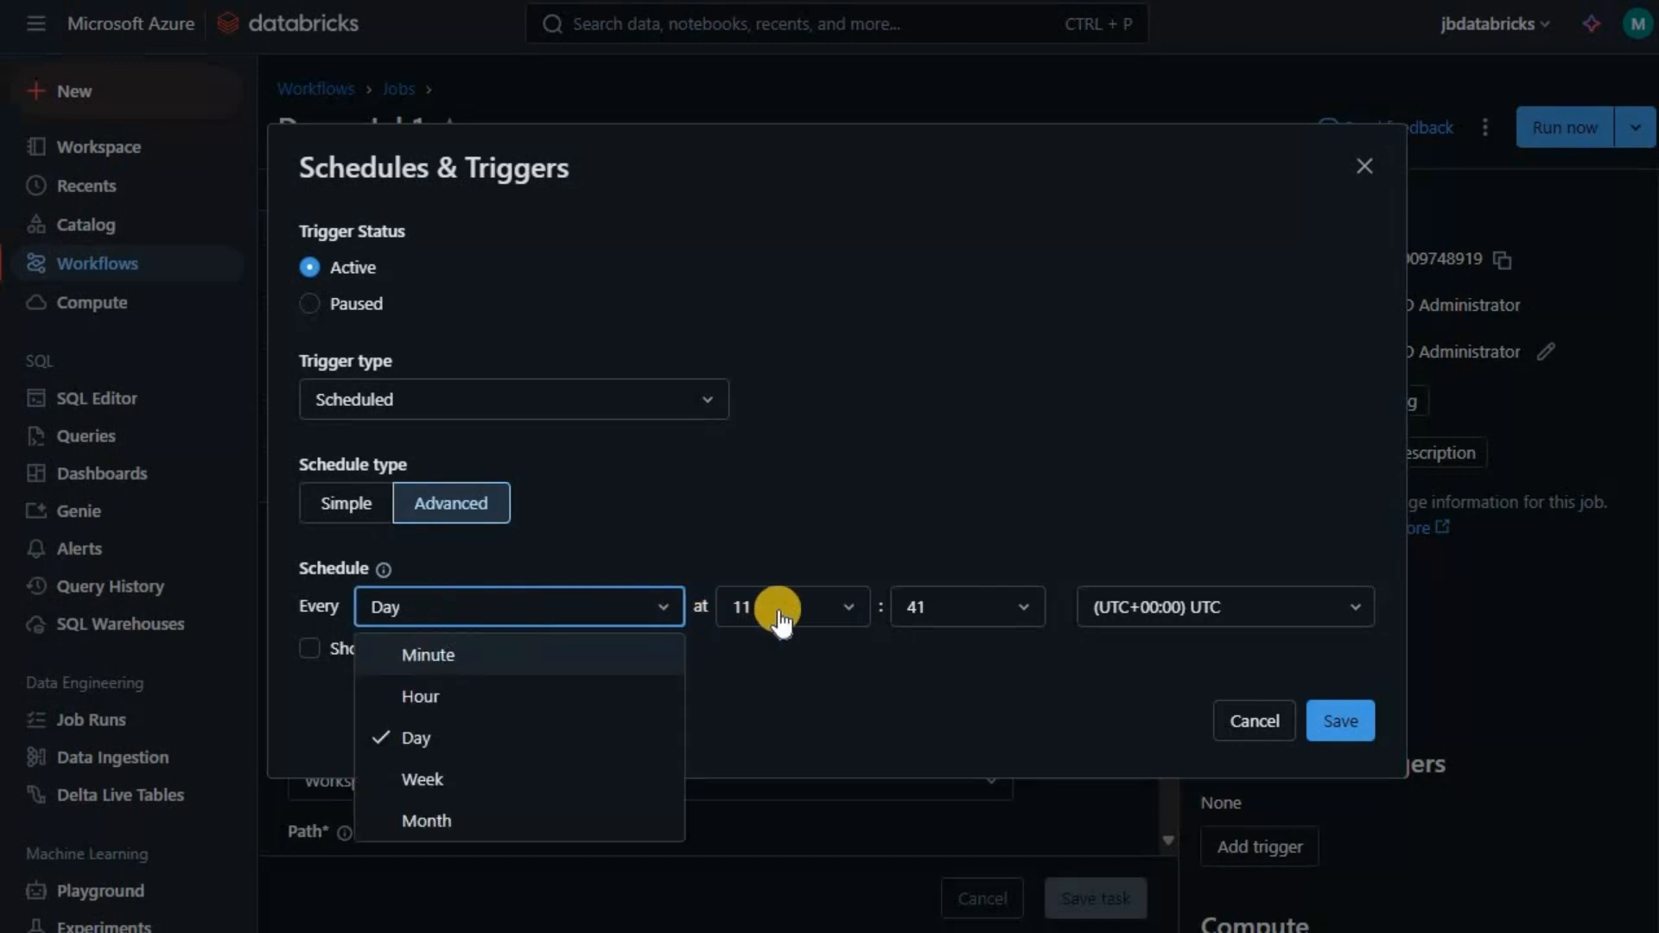
{"action": "left_click", "coordinate": [1266, 729]}
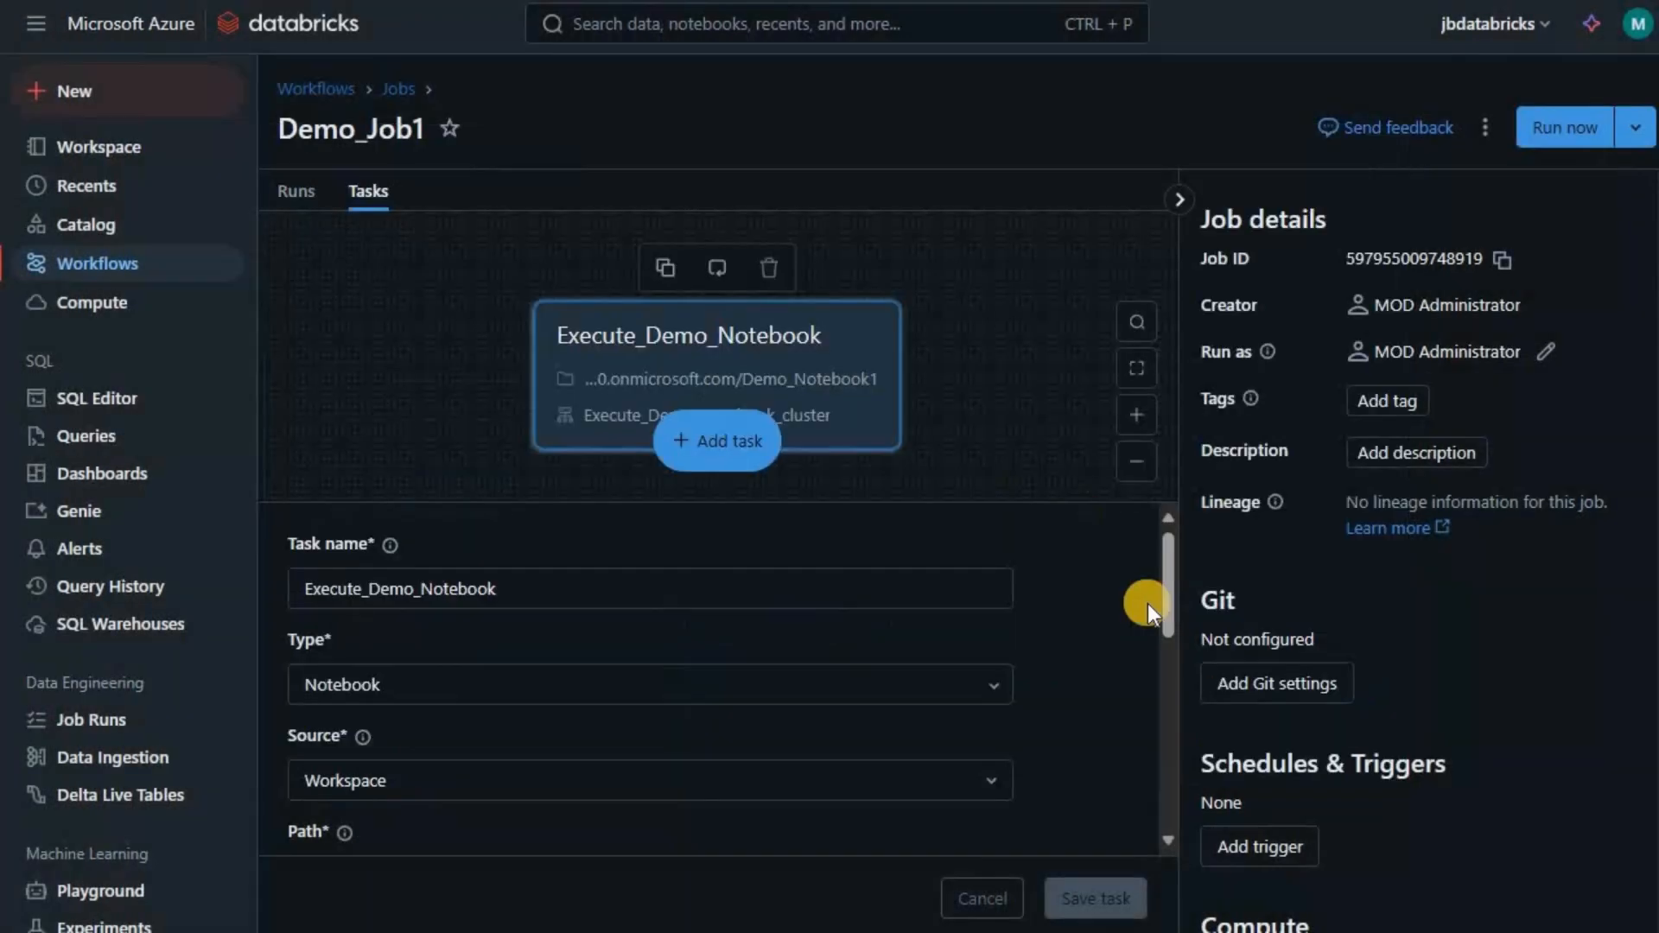
{"action": "left_click", "coordinate": [1272, 845]}
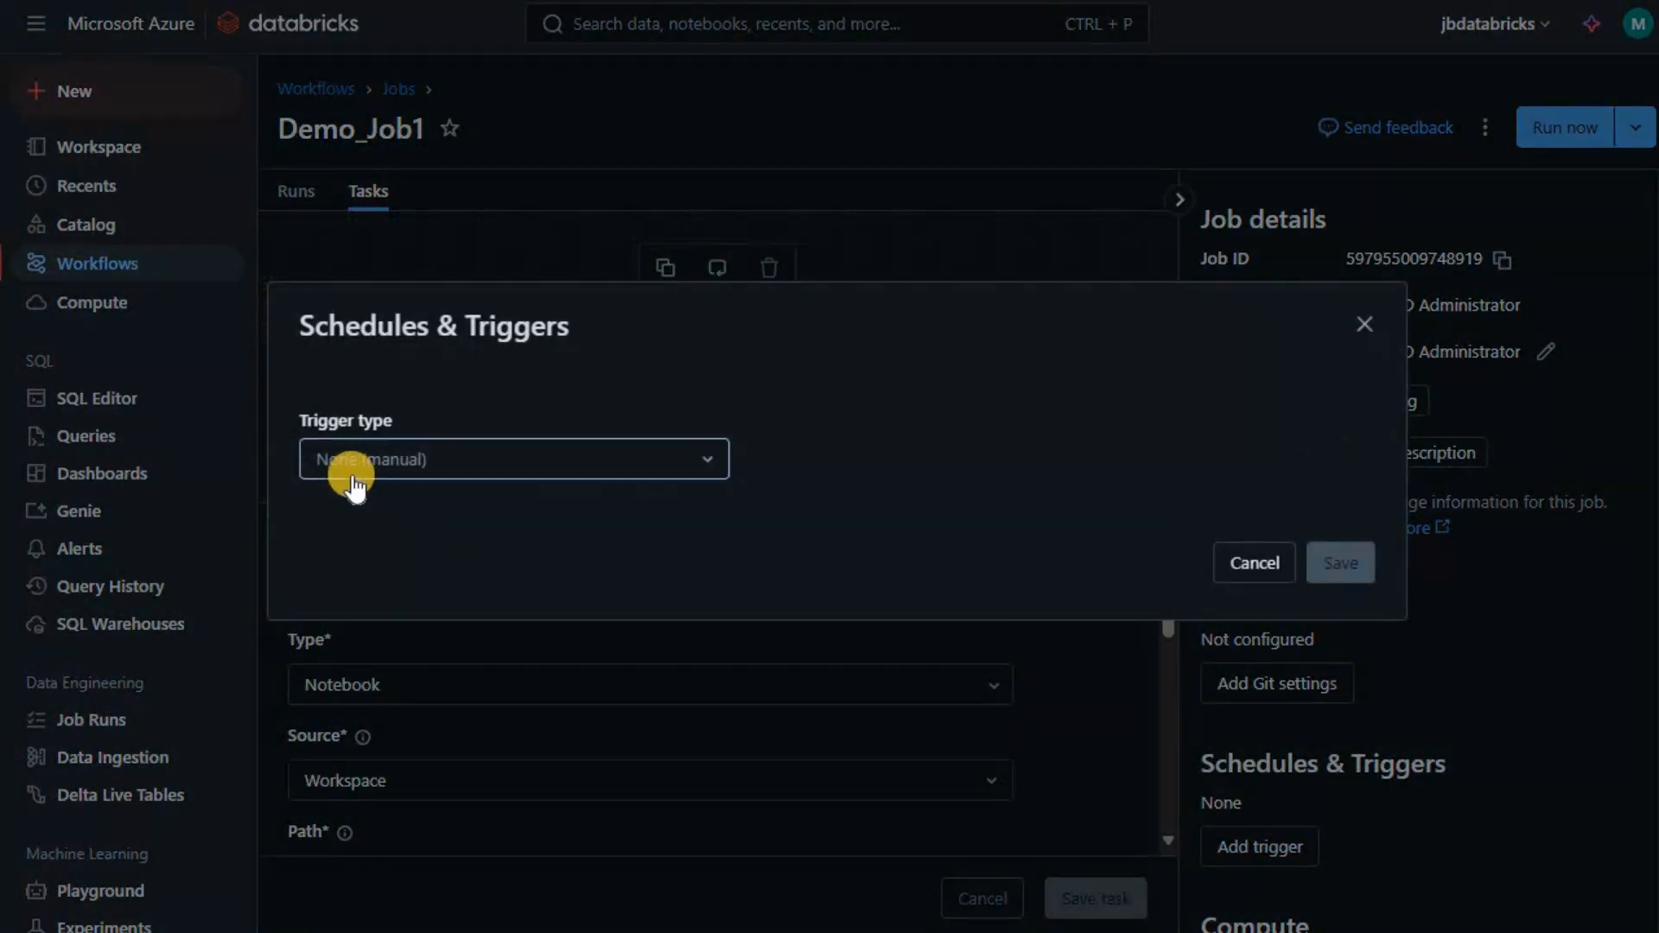
{"action": "left_click", "coordinate": [1253, 563]}
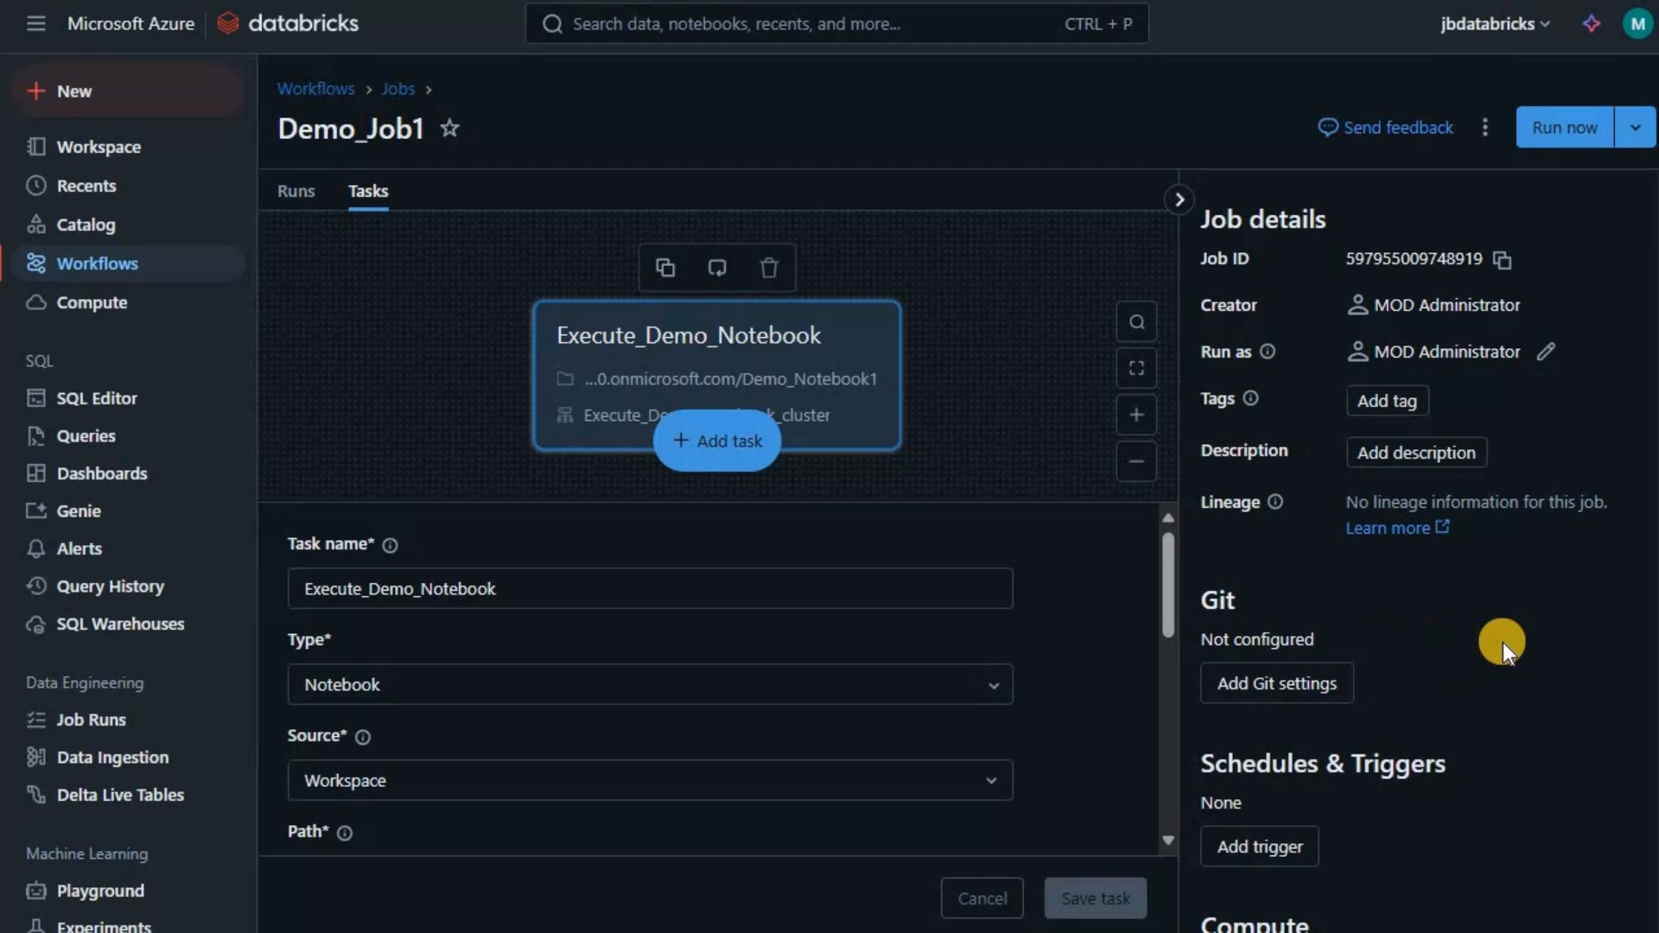
{"action": "scroll", "coordinate": [1501, 641], "scroll_direction": "down", "scroll_amount": 5}
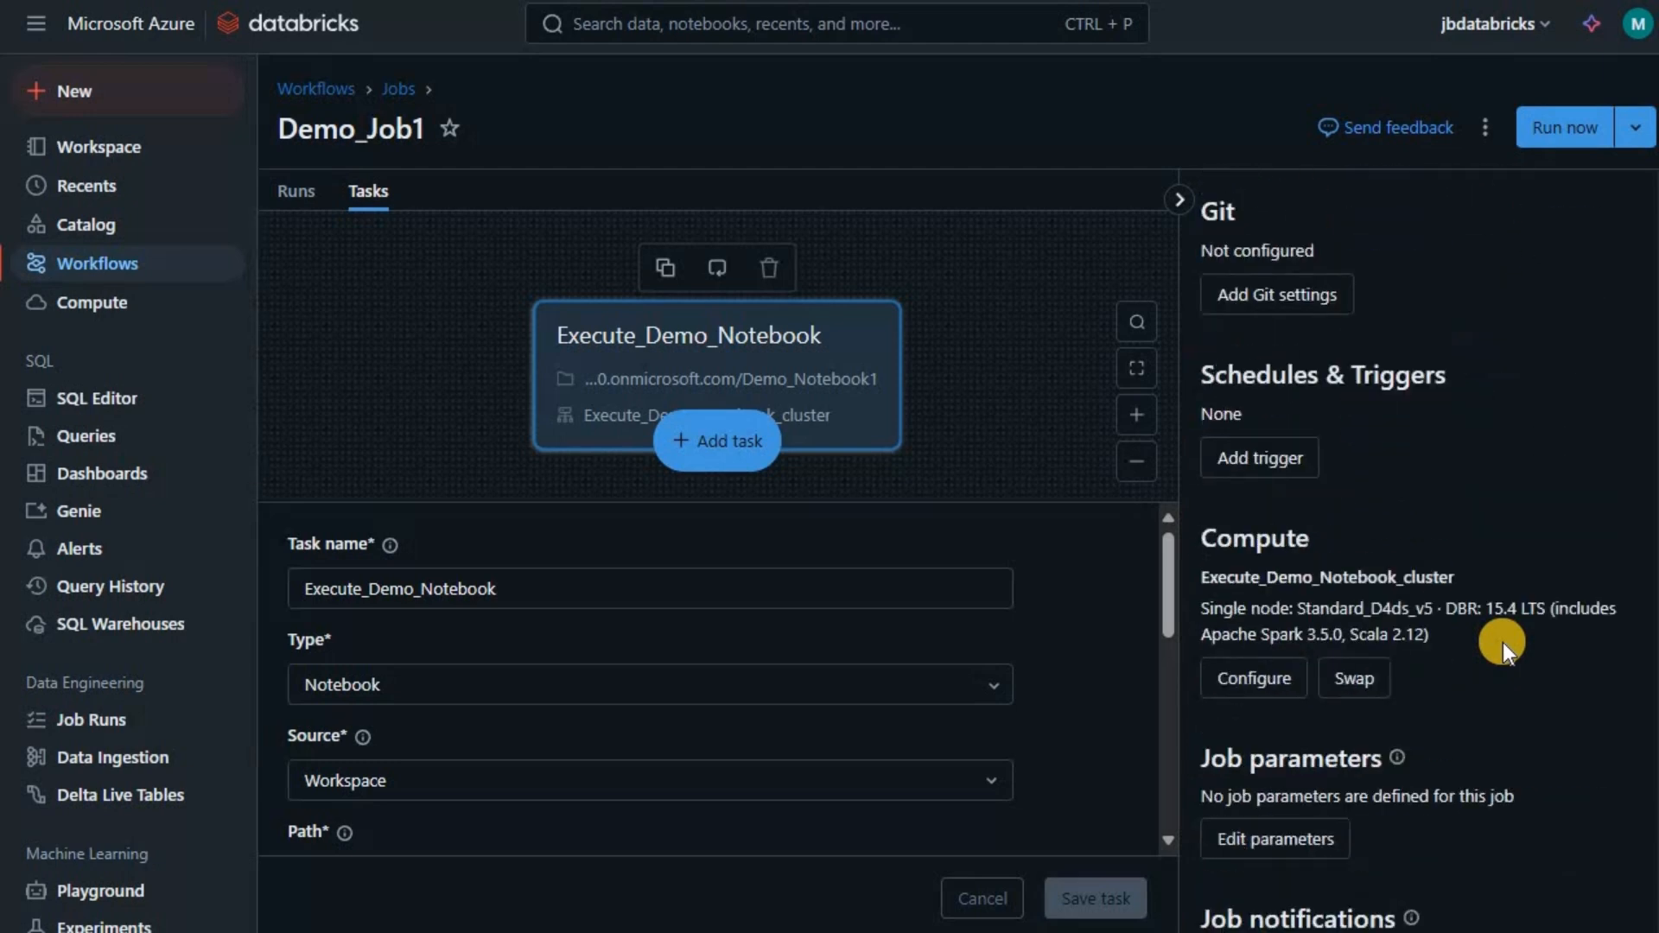
{"action": "scroll", "coordinate": [1396, 637], "scroll_direction": "down", "scroll_amount": 5}
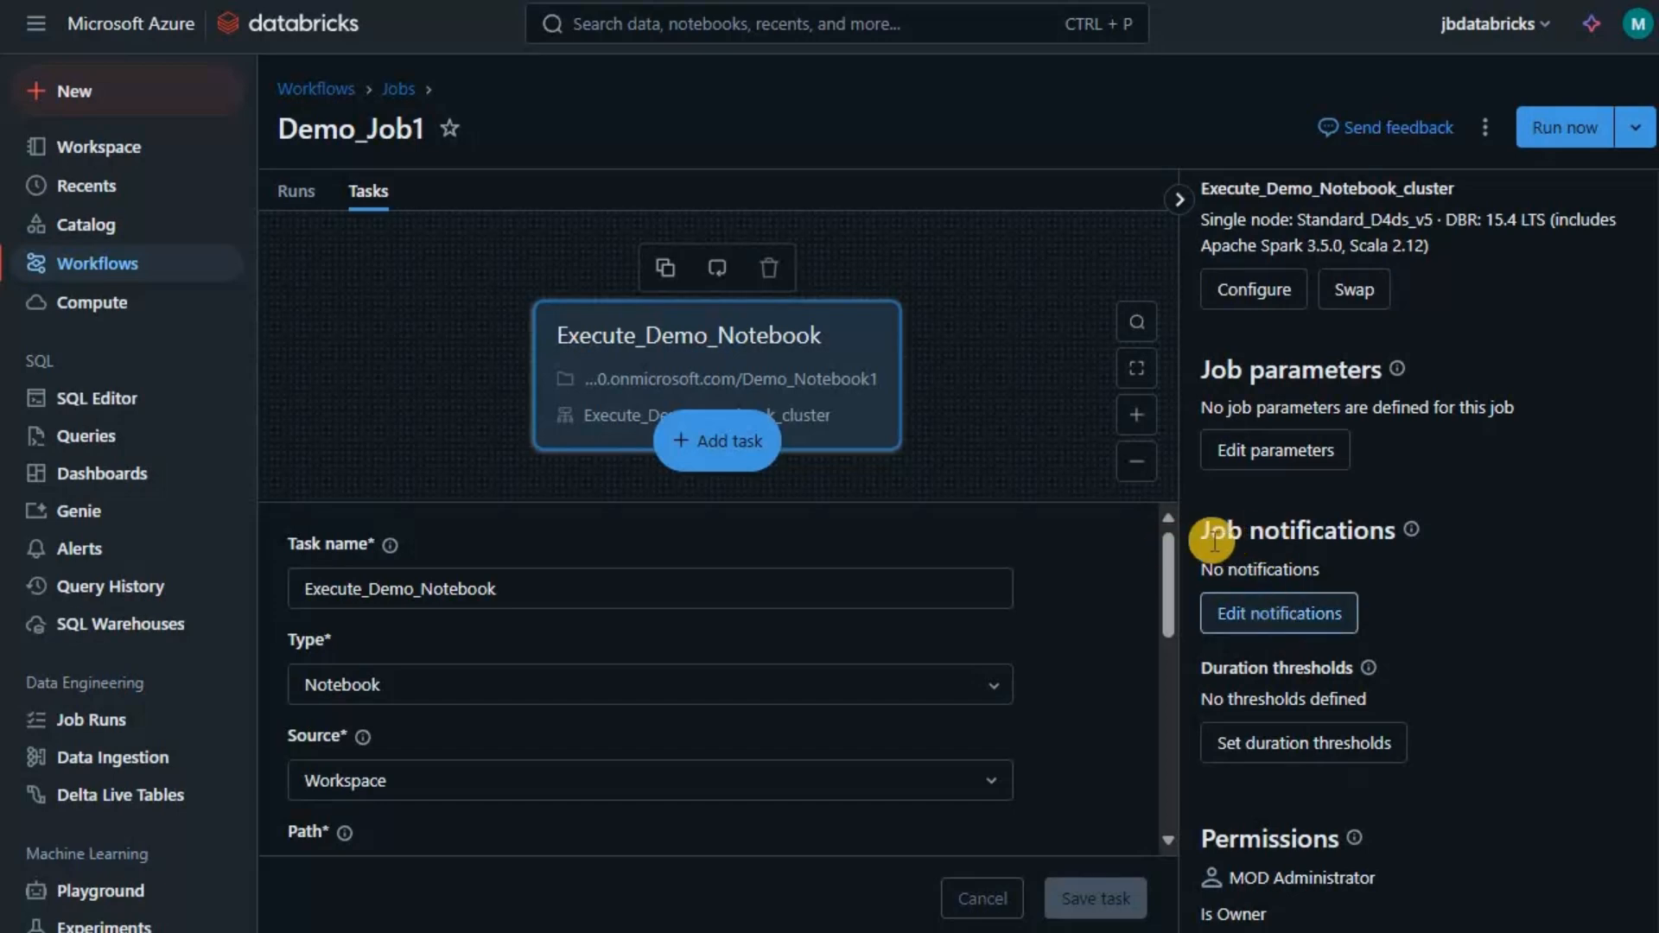
{"action": "left_click", "coordinate": [1268, 615]}
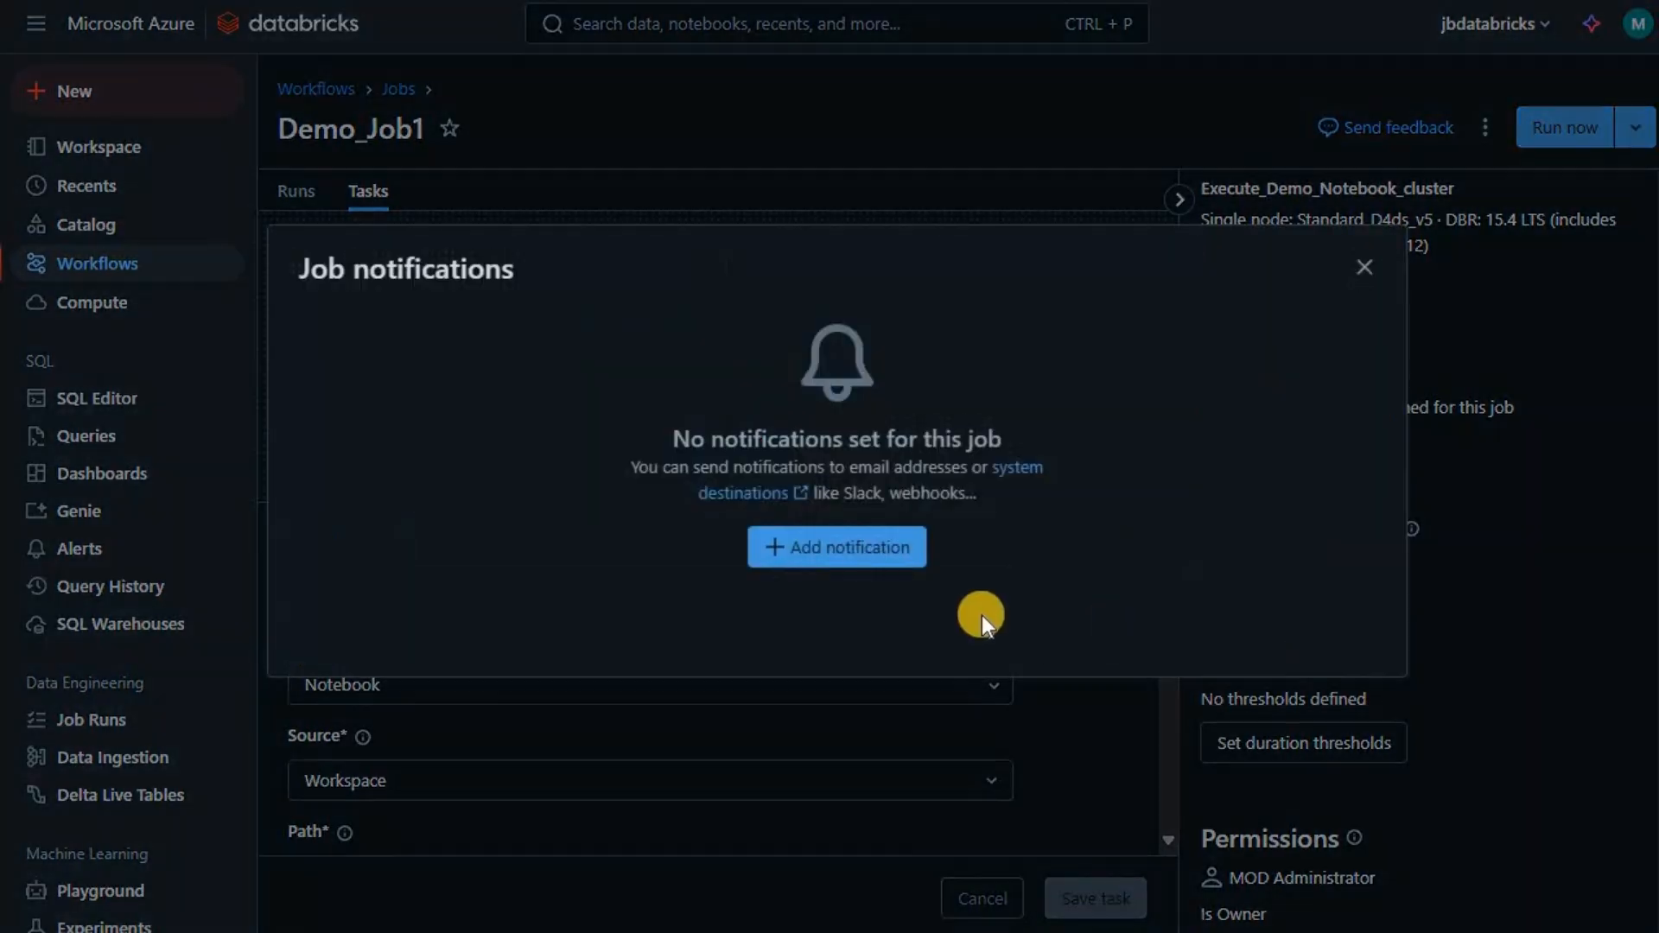
{"action": "left_click", "coordinate": [812, 557]}
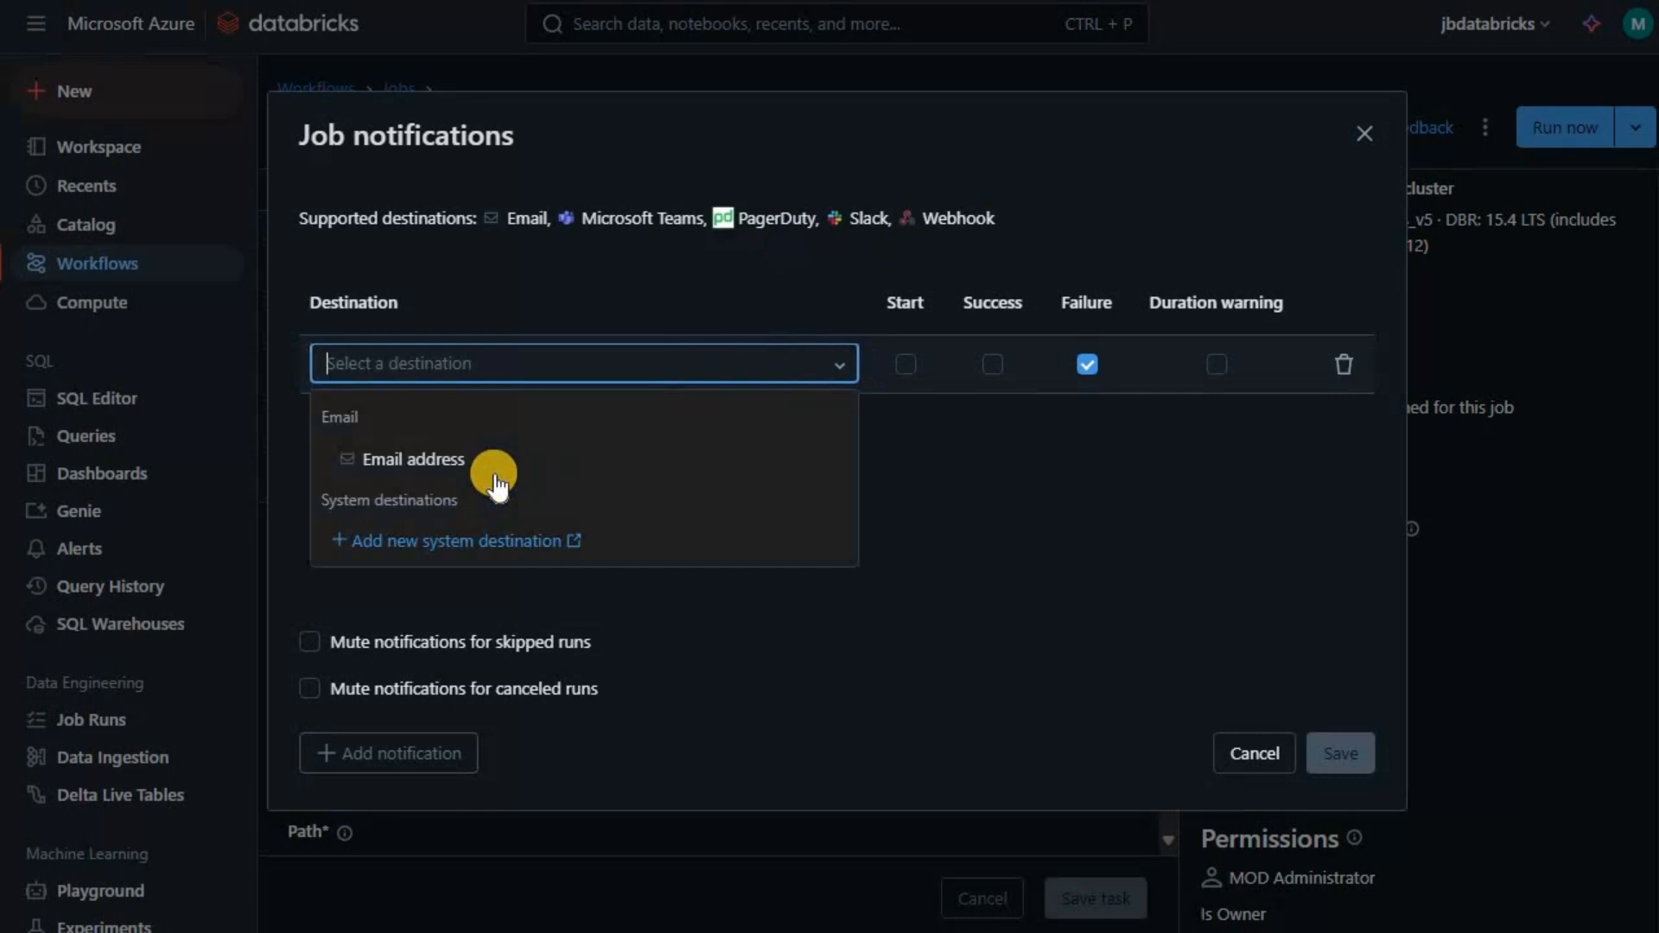
{"action": "left_click", "coordinate": [494, 472]}
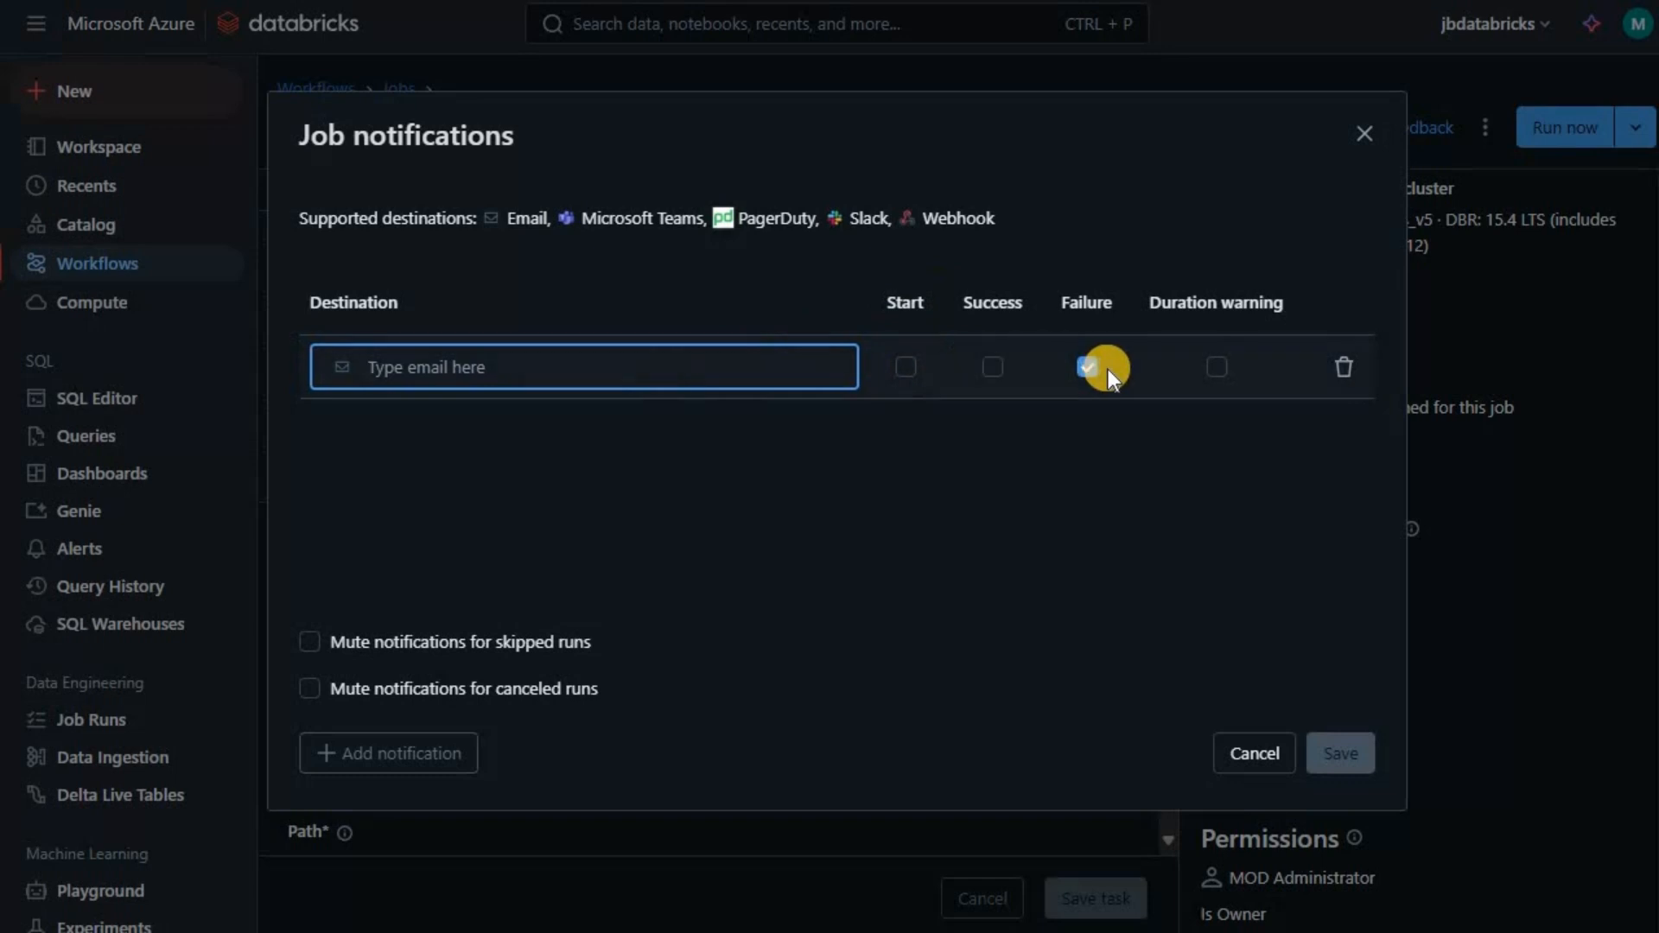
{"action": "left_click", "coordinate": [906, 367]}
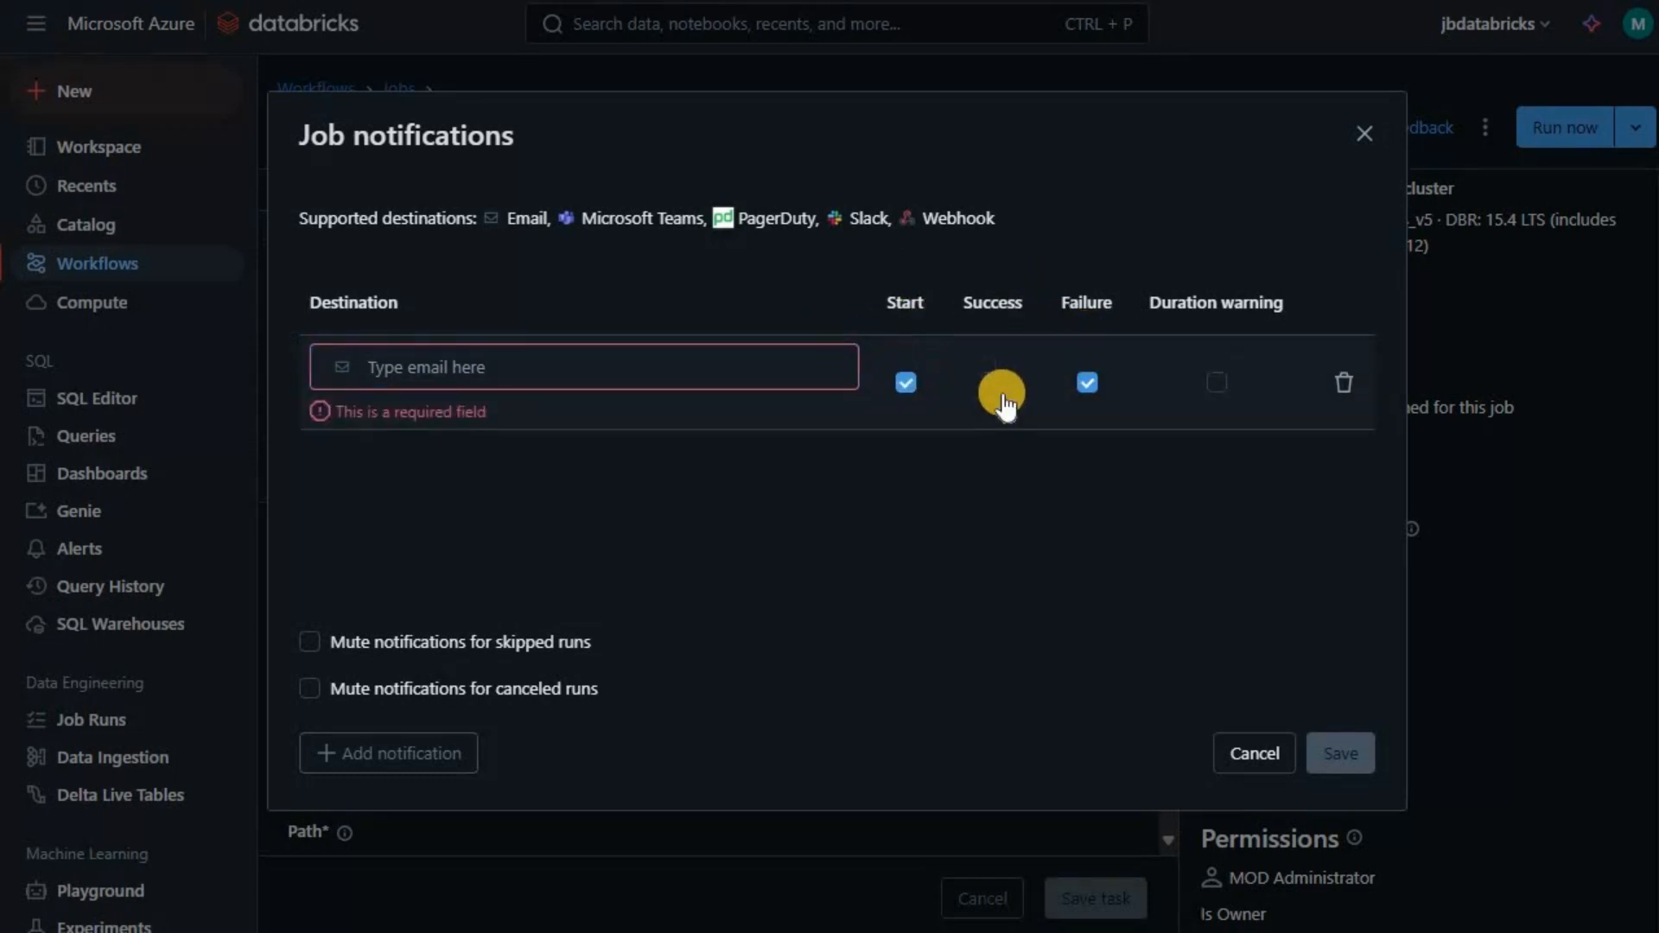
{"action": "left_click", "coordinate": [652, 371]}
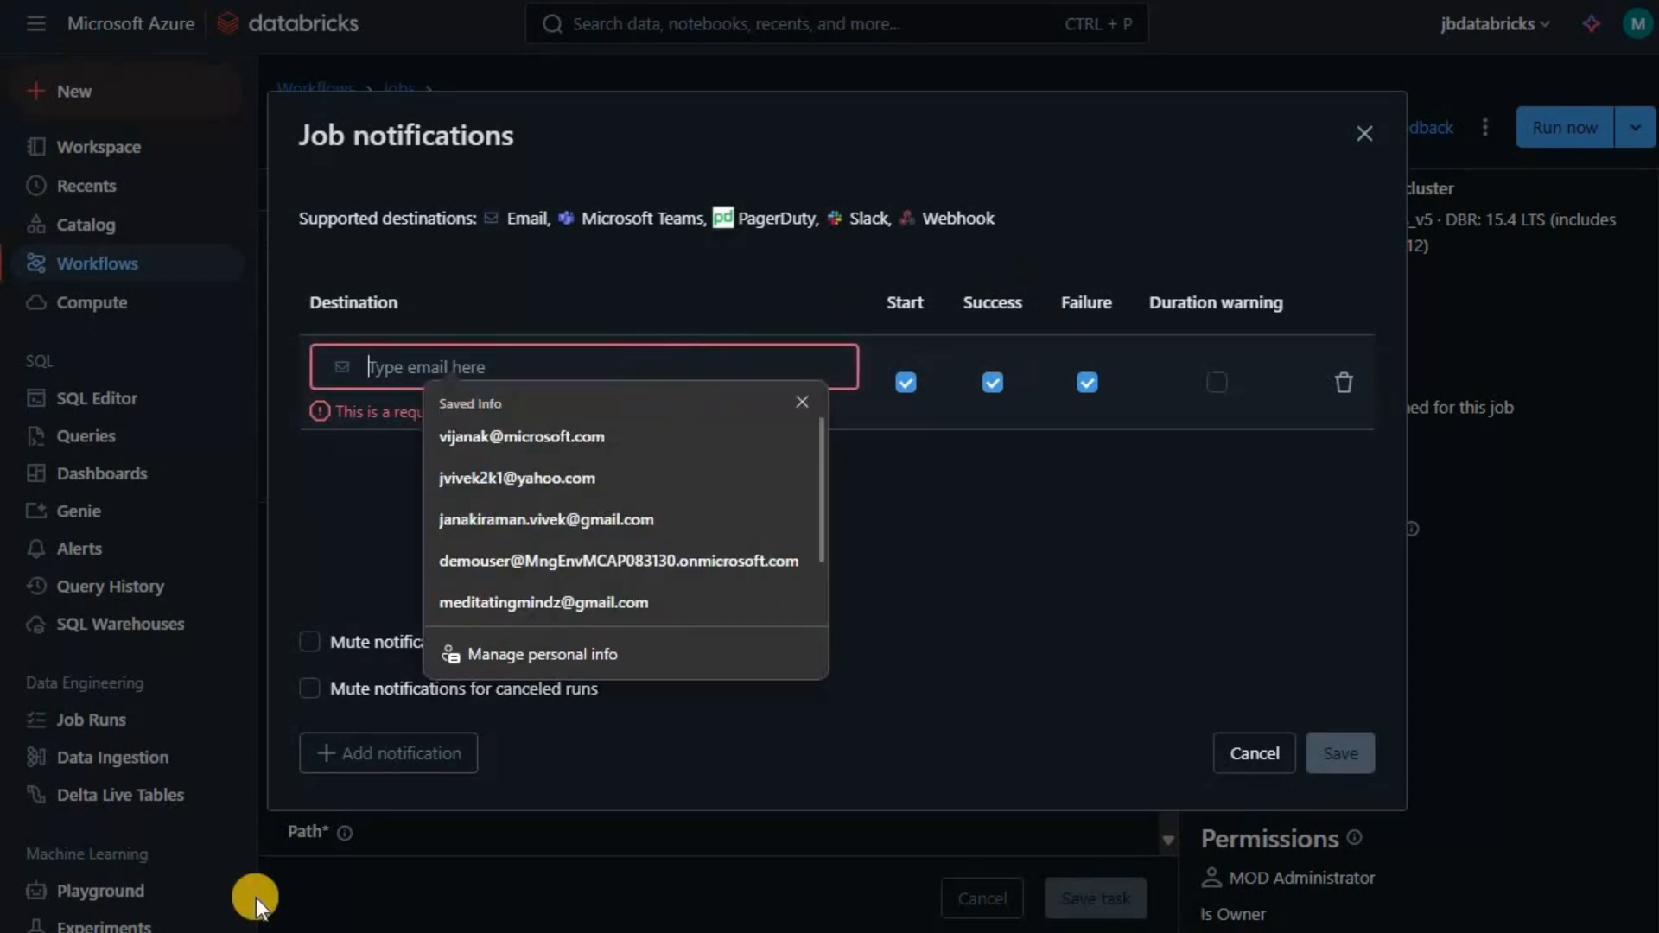
{"action": "left_click", "coordinate": [544, 370]}
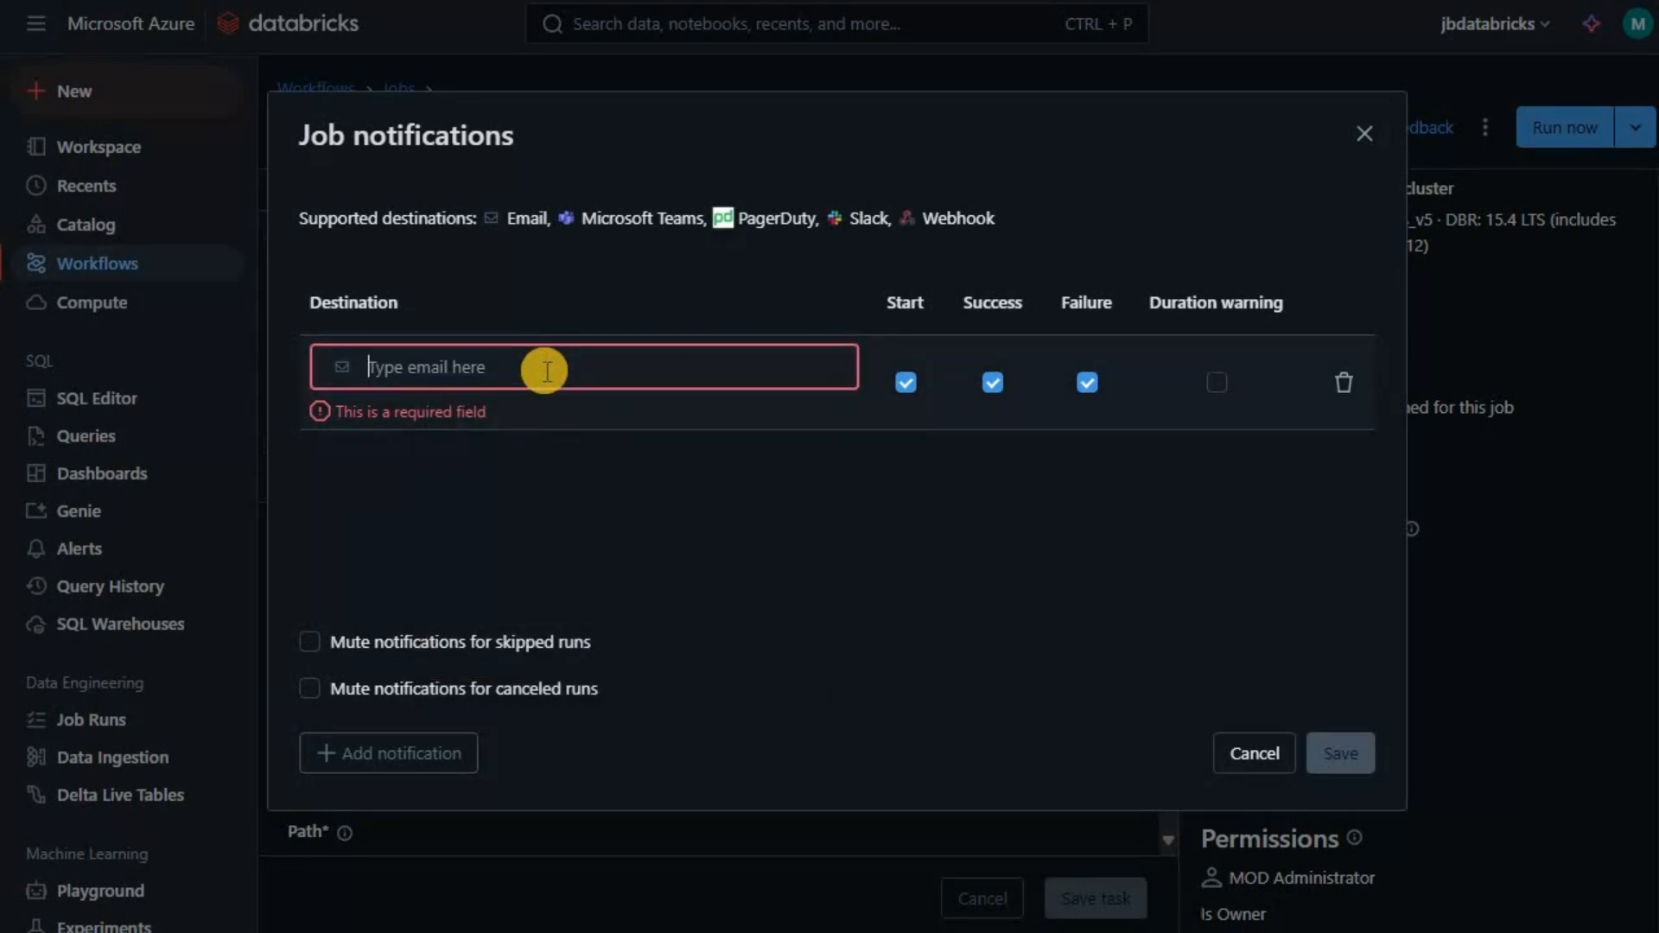
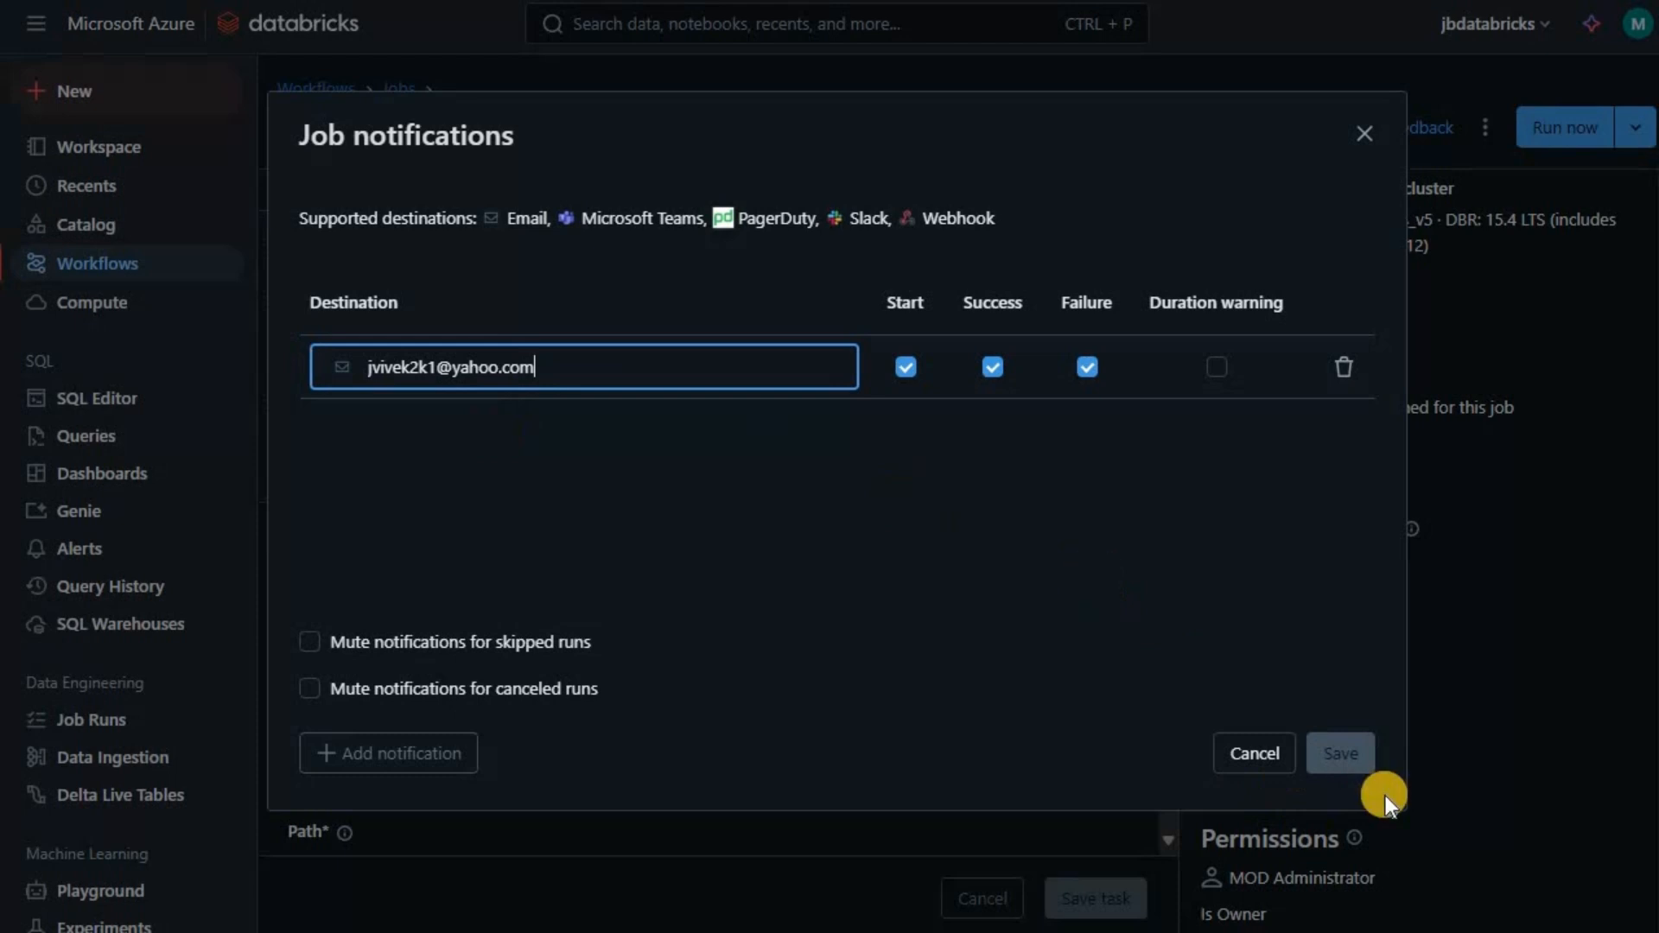
{"action": "left_click", "coordinate": [1354, 756]}
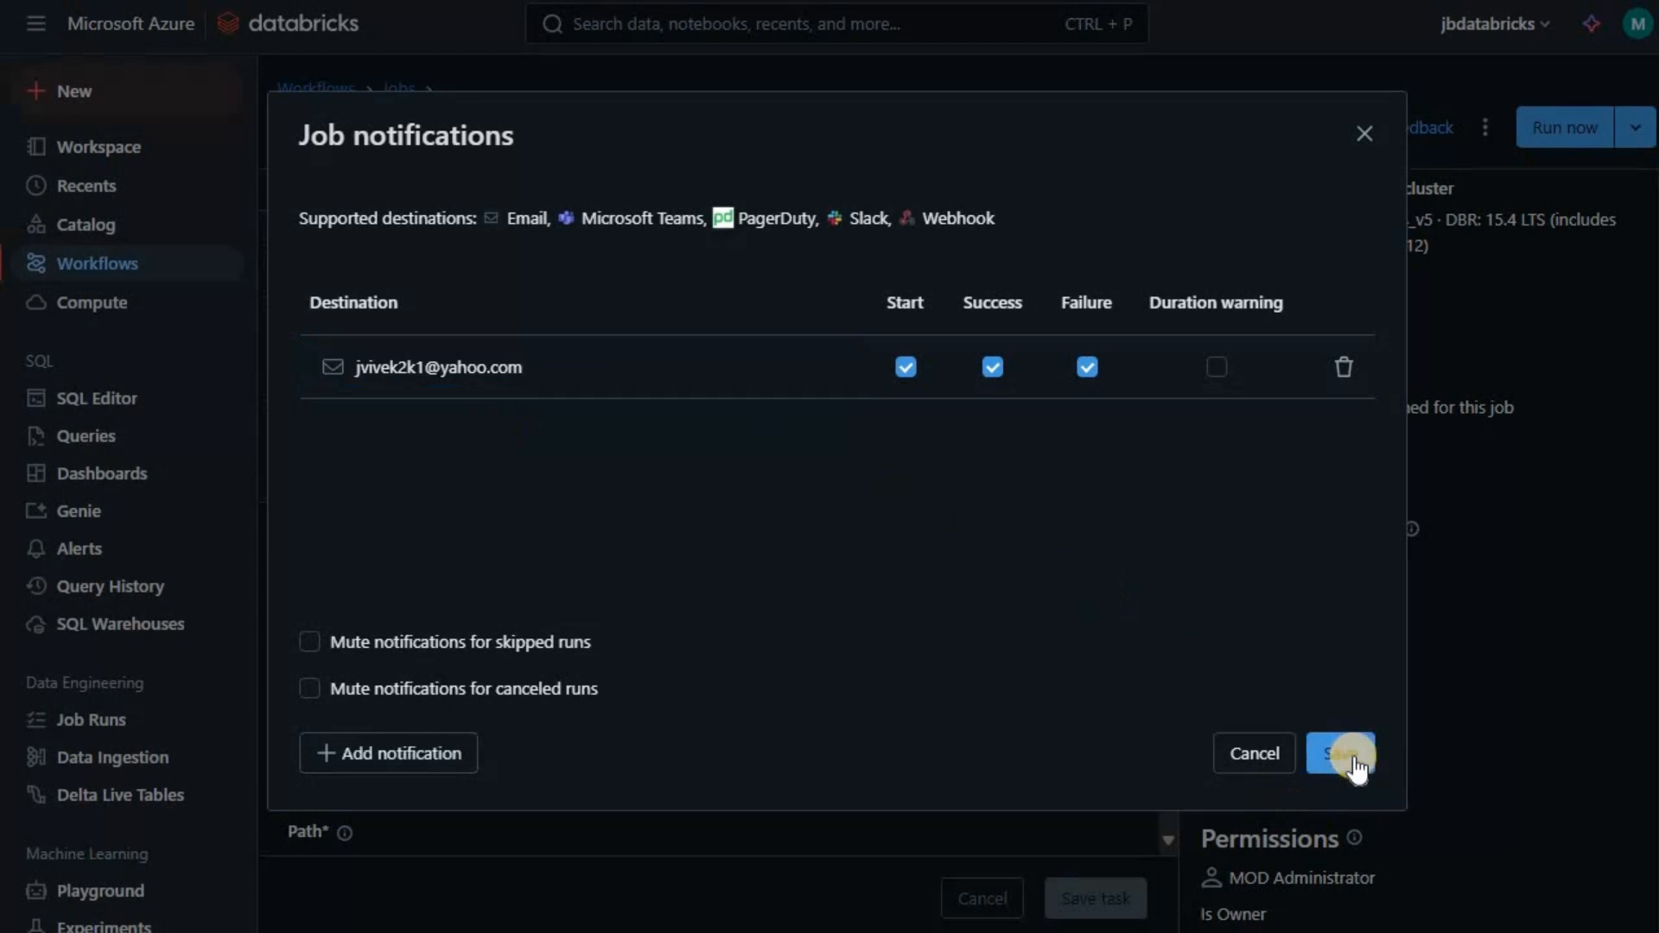
{"action": "left_click", "coordinate": [1254, 758]}
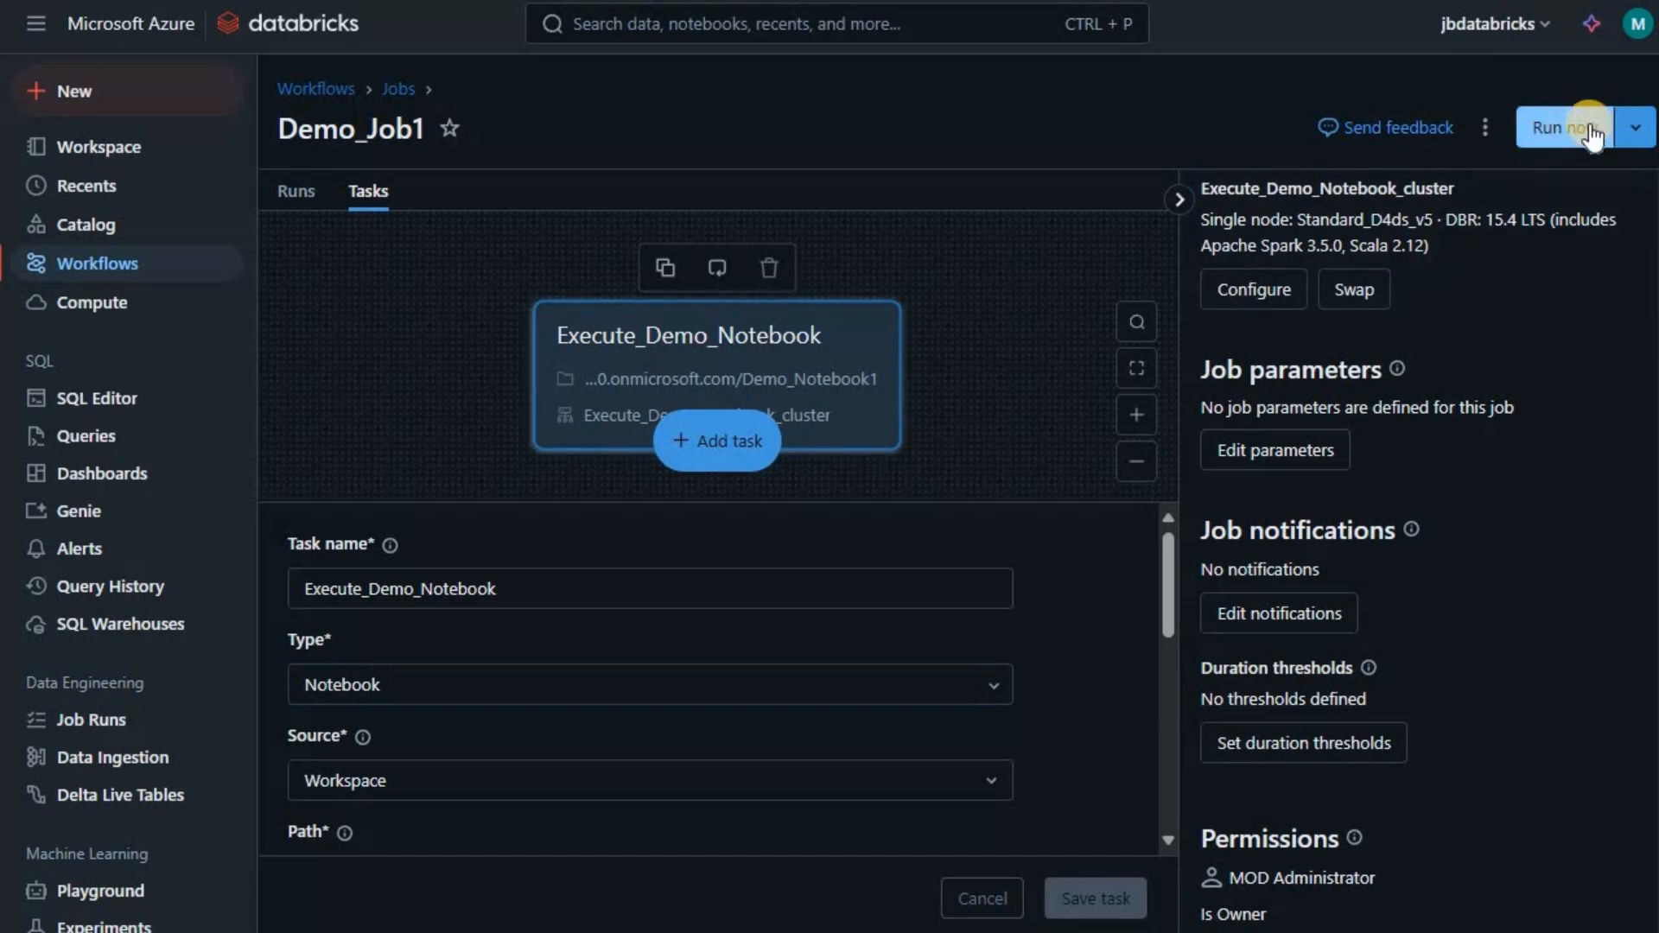
- Run Demo_Job1 now and view its pending manual run in the Job runs list
{"action": "left_click", "coordinate": [1286, 457]}
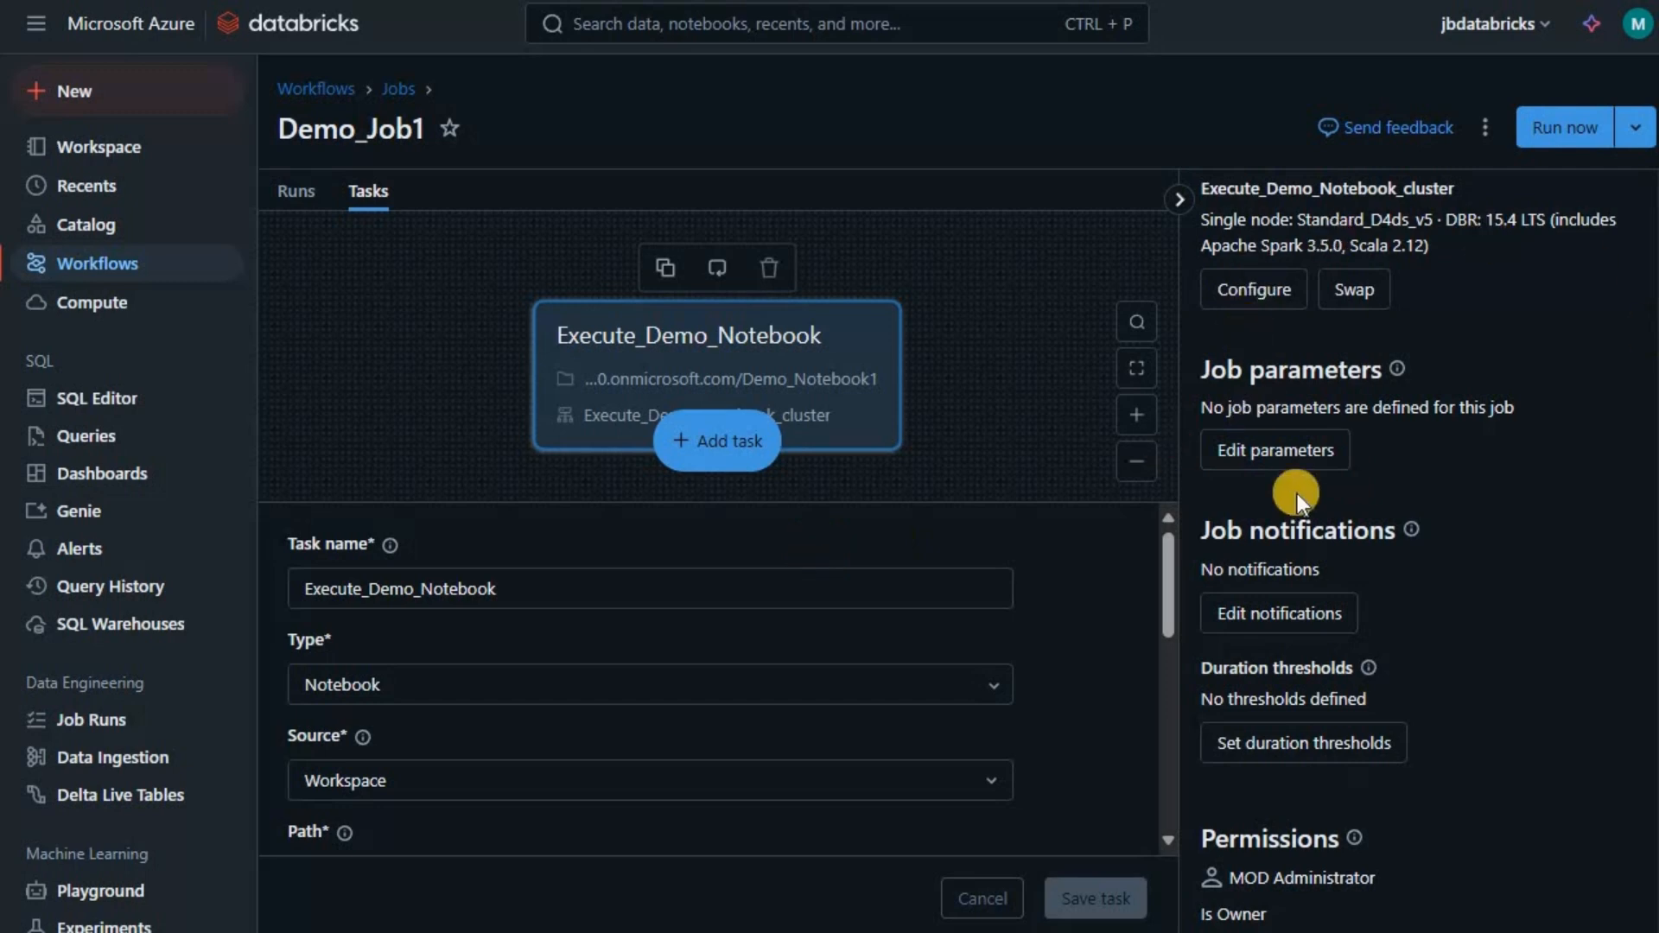
{"action": "left_click", "coordinate": [1578, 126]}
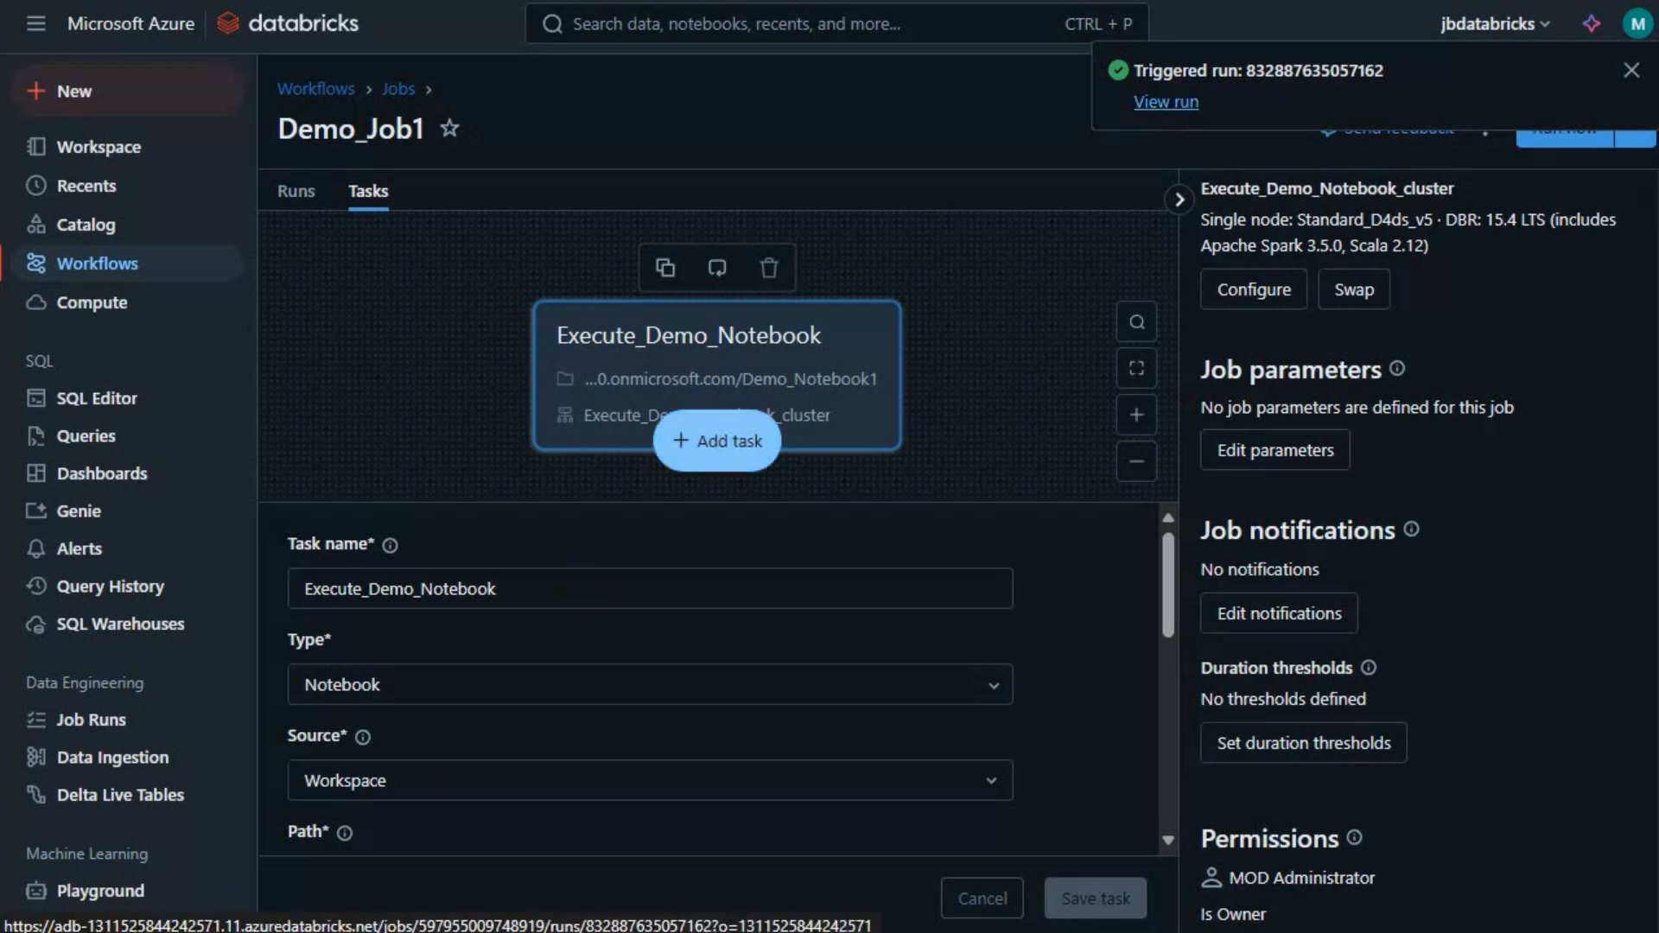
{"action": "left_click", "coordinate": [92, 734]}
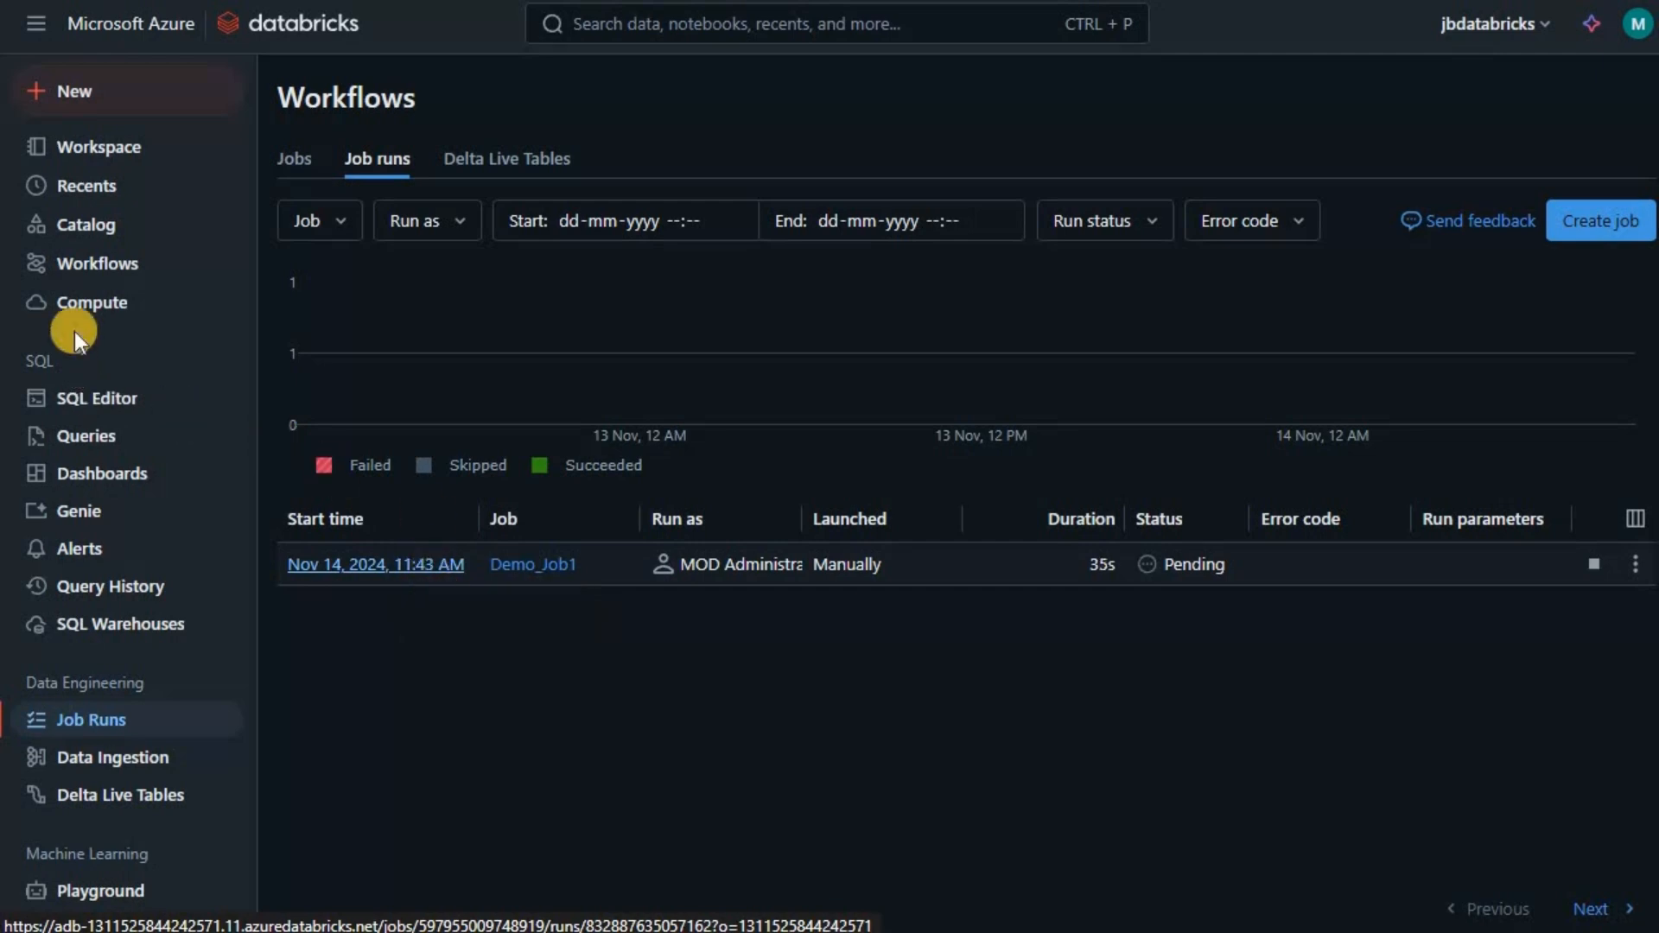
- Check the job compute clusters, then open the failed 11:43 AM run's details
{"action": "left_click", "coordinate": [91, 307]}
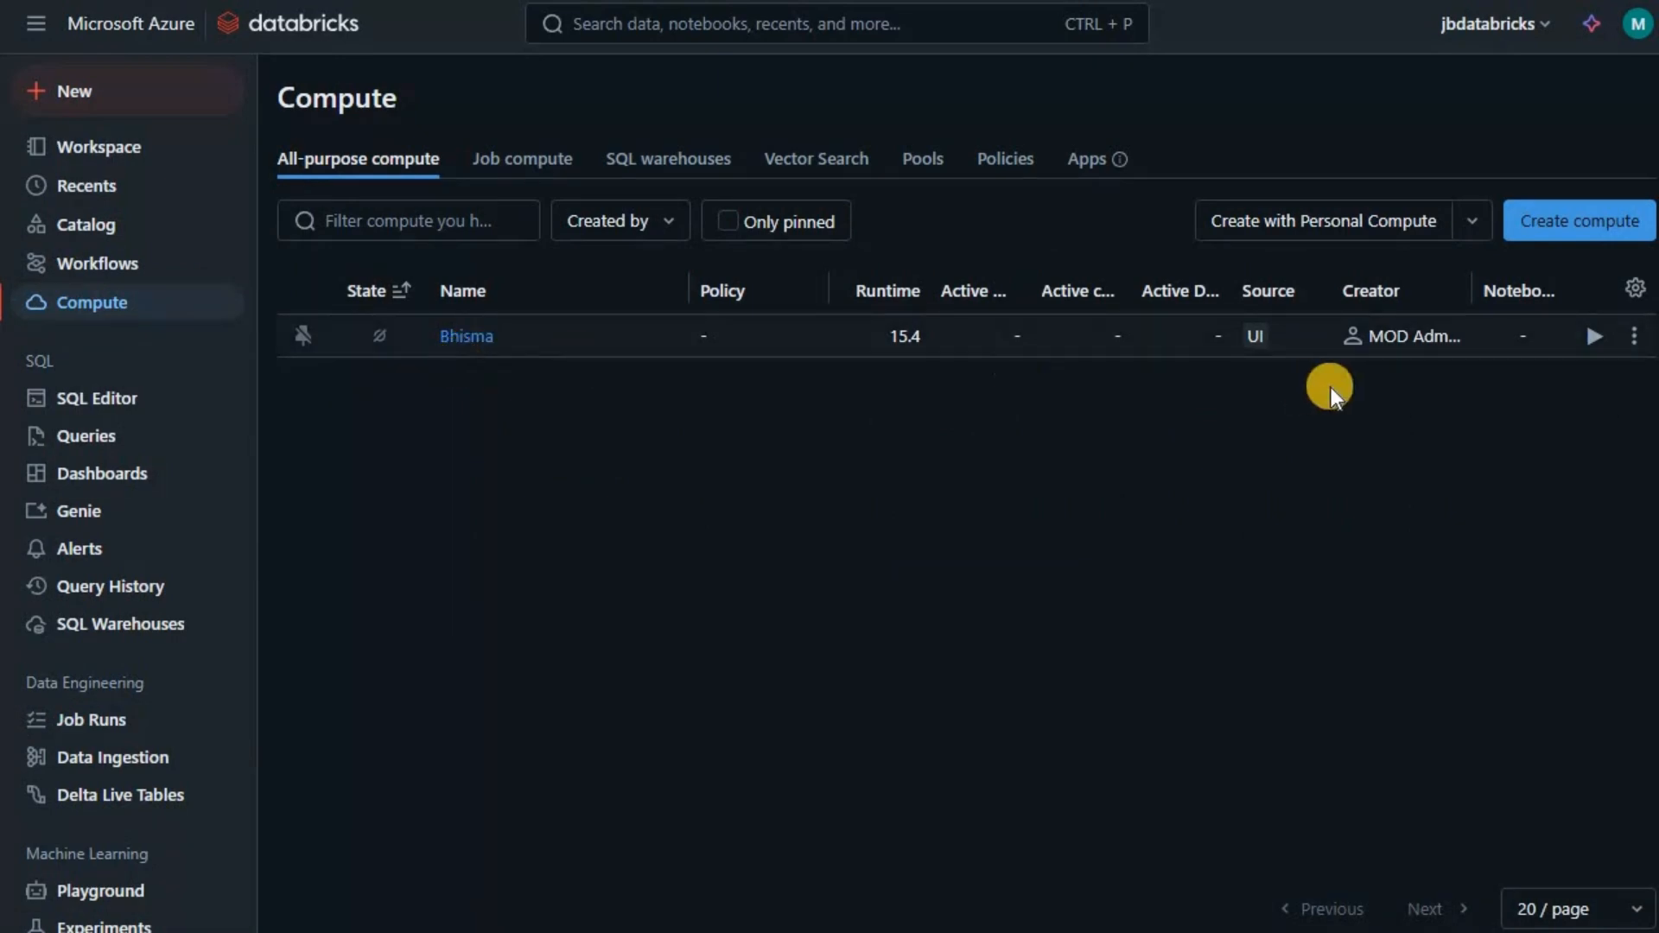
{"action": "left_click", "coordinate": [532, 162]}
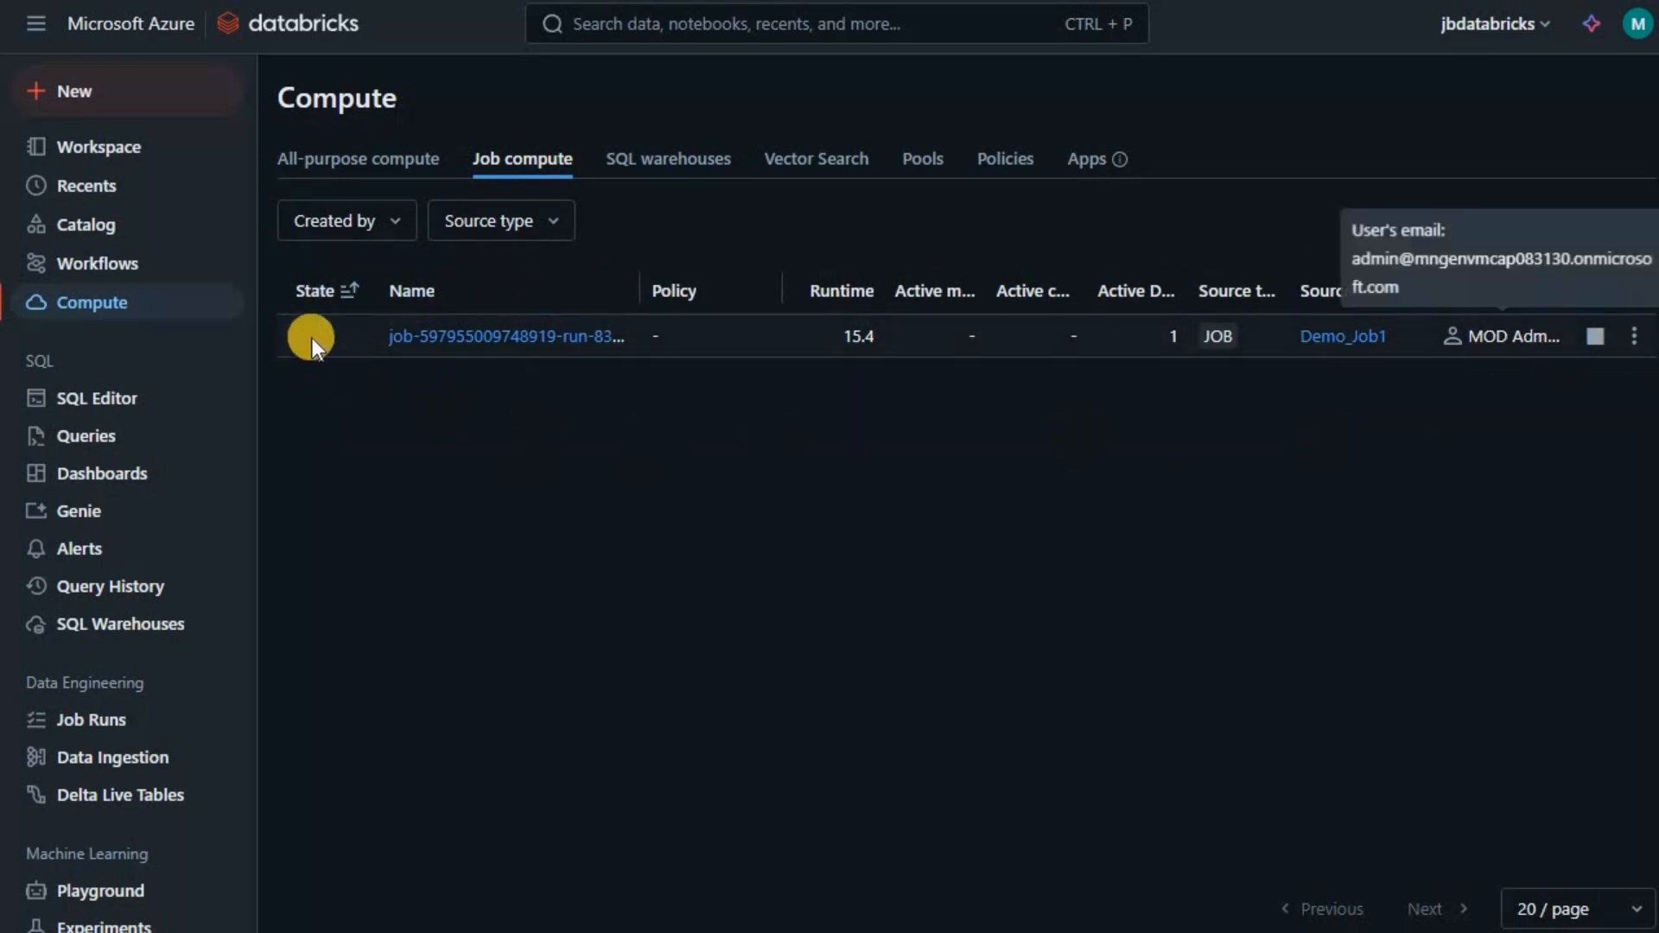
{"action": "left_click", "coordinate": [98, 726]}
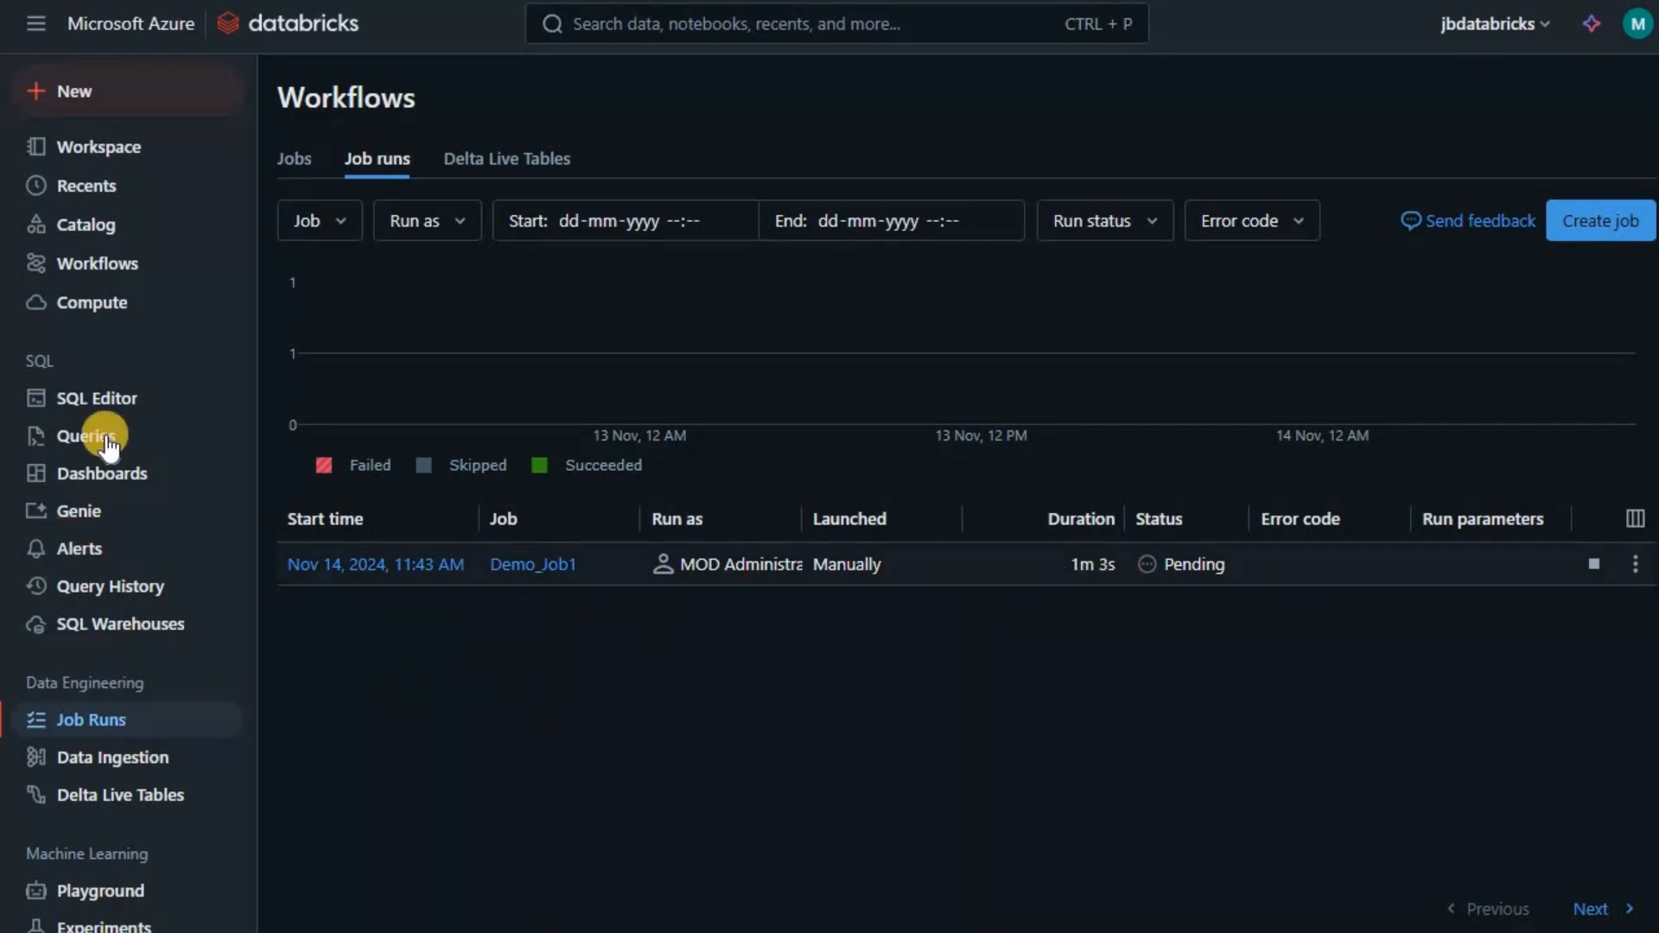
{"action": "left_click", "coordinate": [116, 315]}
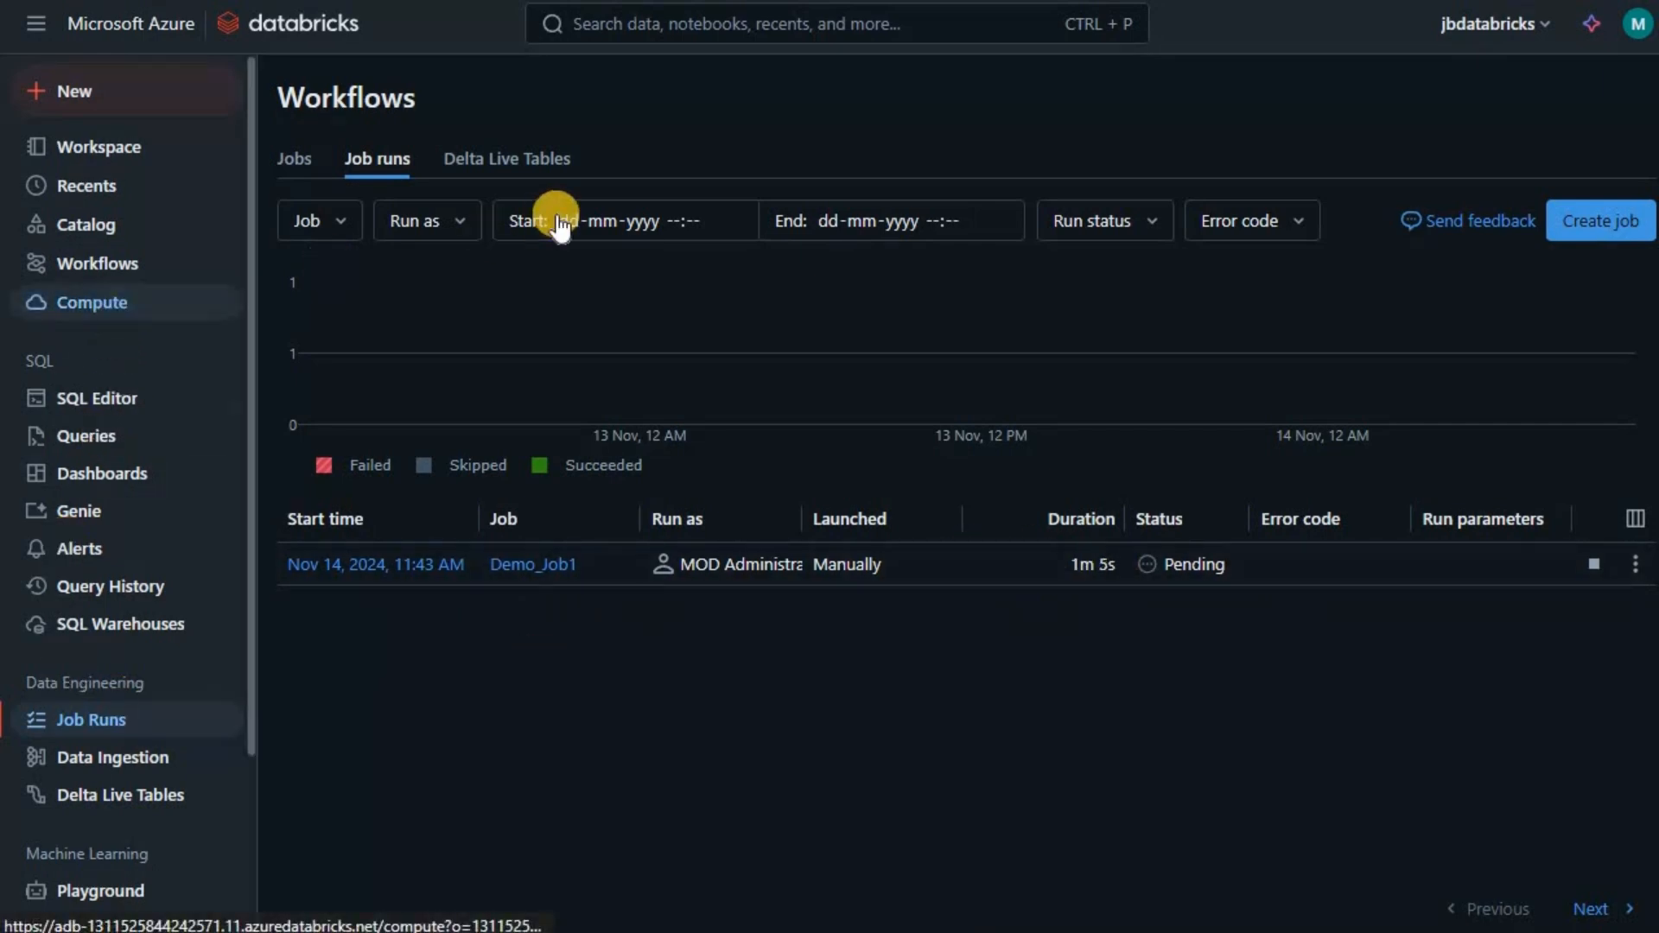
{"action": "left_click", "coordinate": [522, 158]}
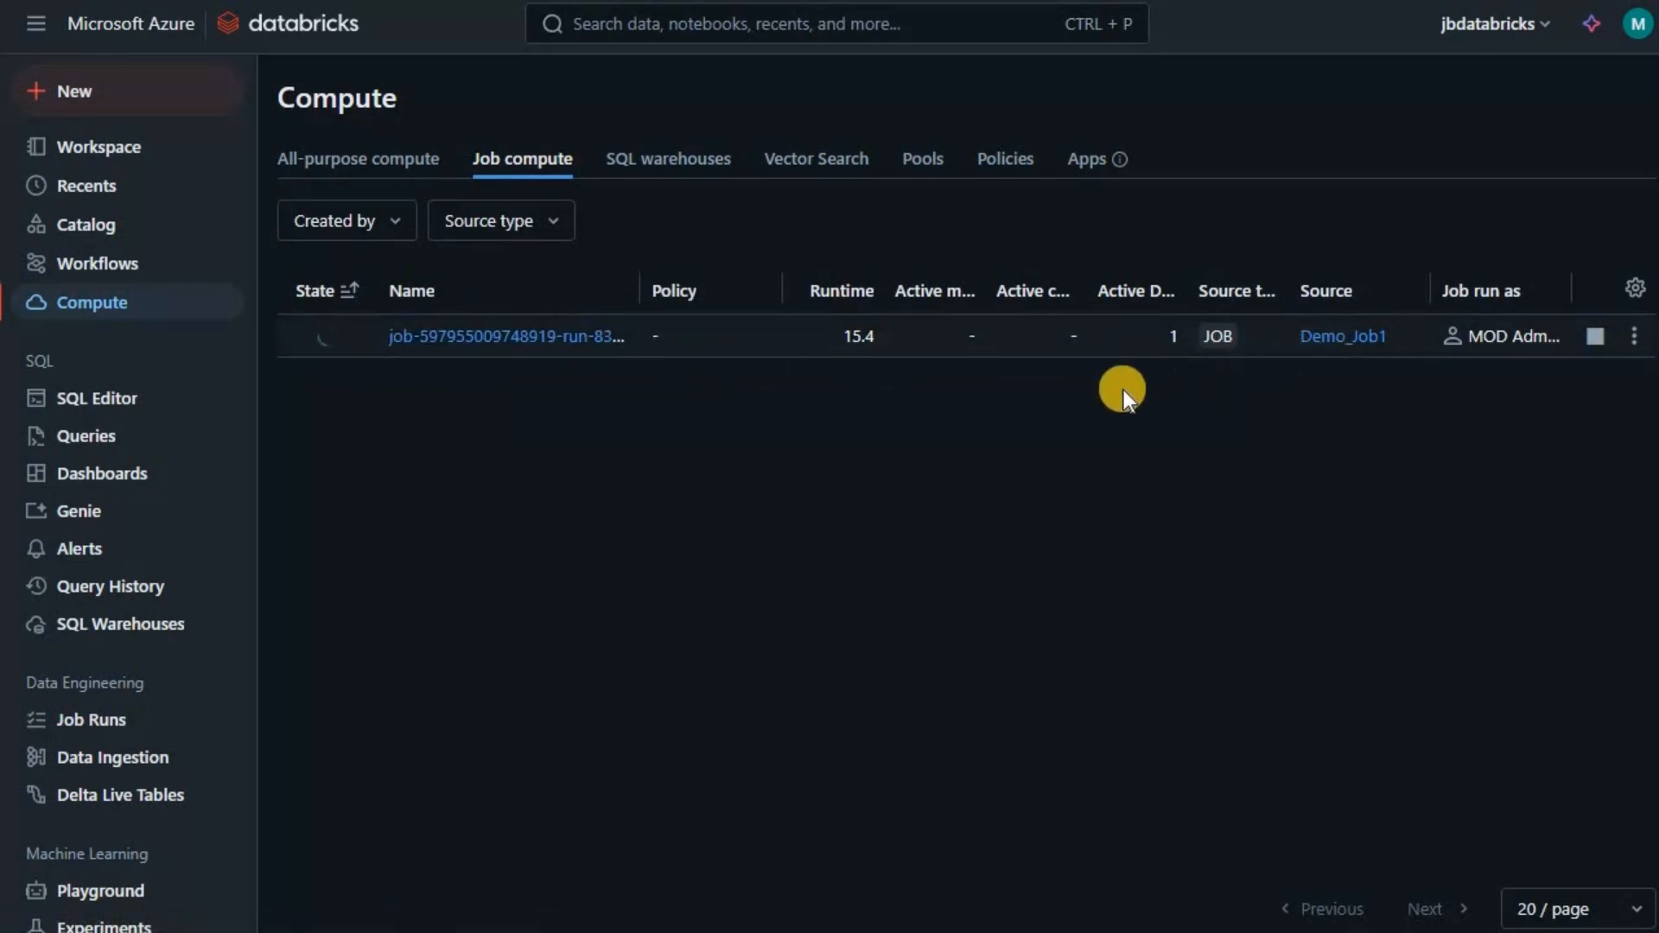
{"action": "left_click", "coordinate": [86, 719]}
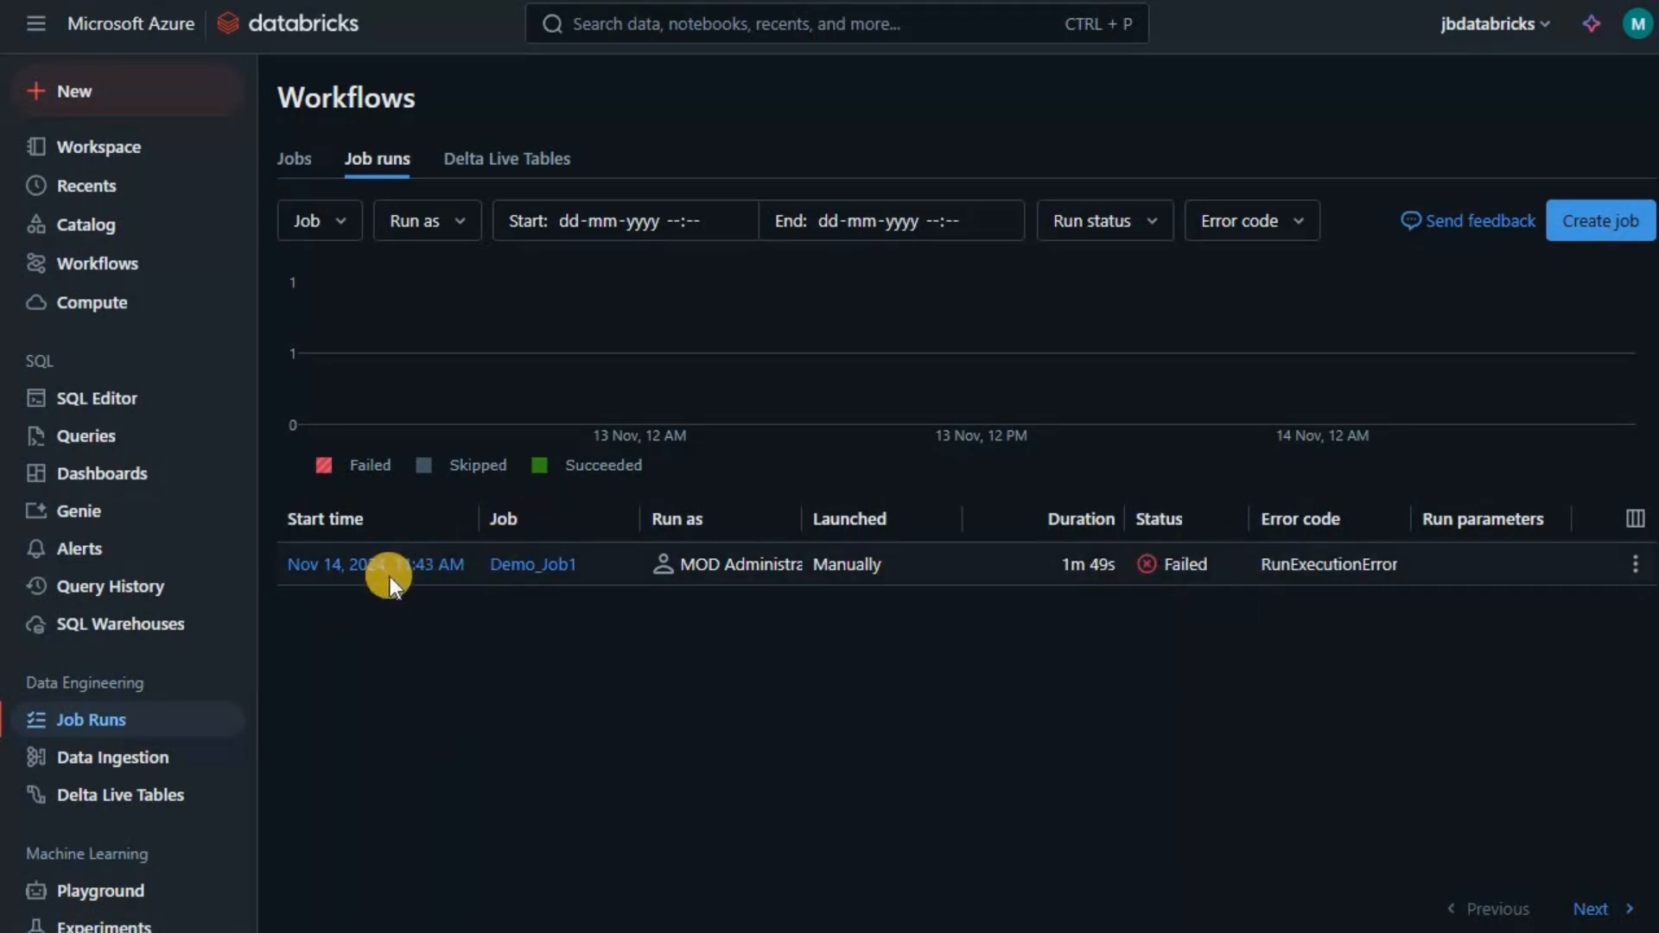
{"action": "left_click", "coordinate": [428, 567]}
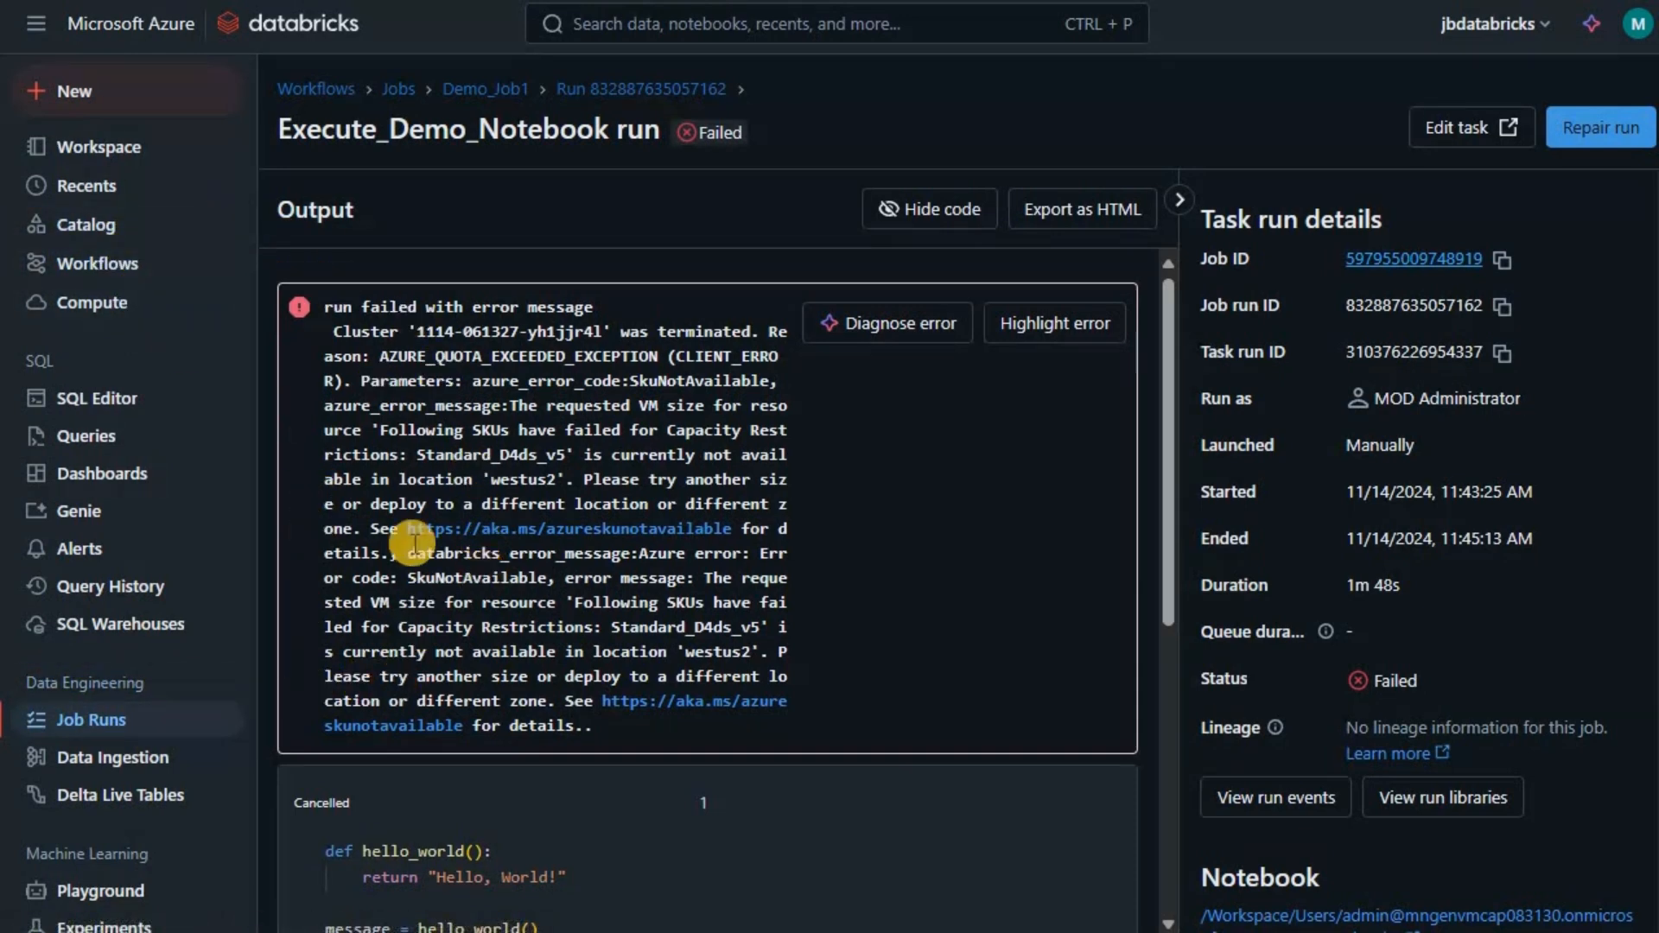
- Open the Demo_Job1 job page from the Job runs list
{"action": "left_click", "coordinate": [69, 721]}
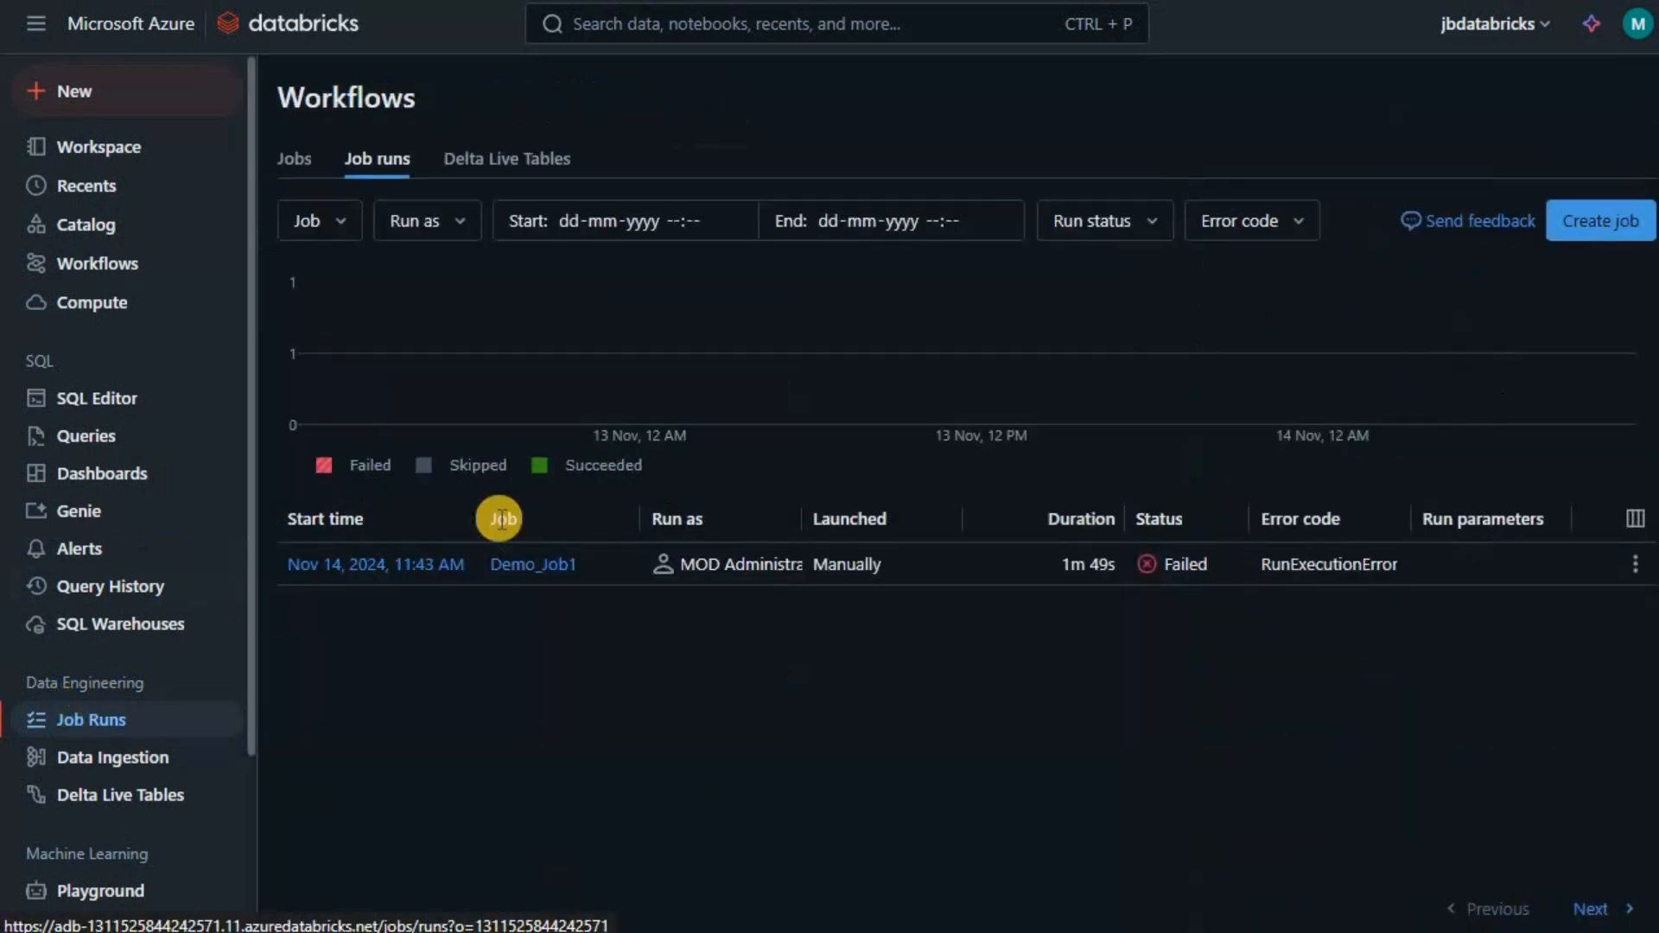
{"action": "left_click", "coordinate": [532, 564]}
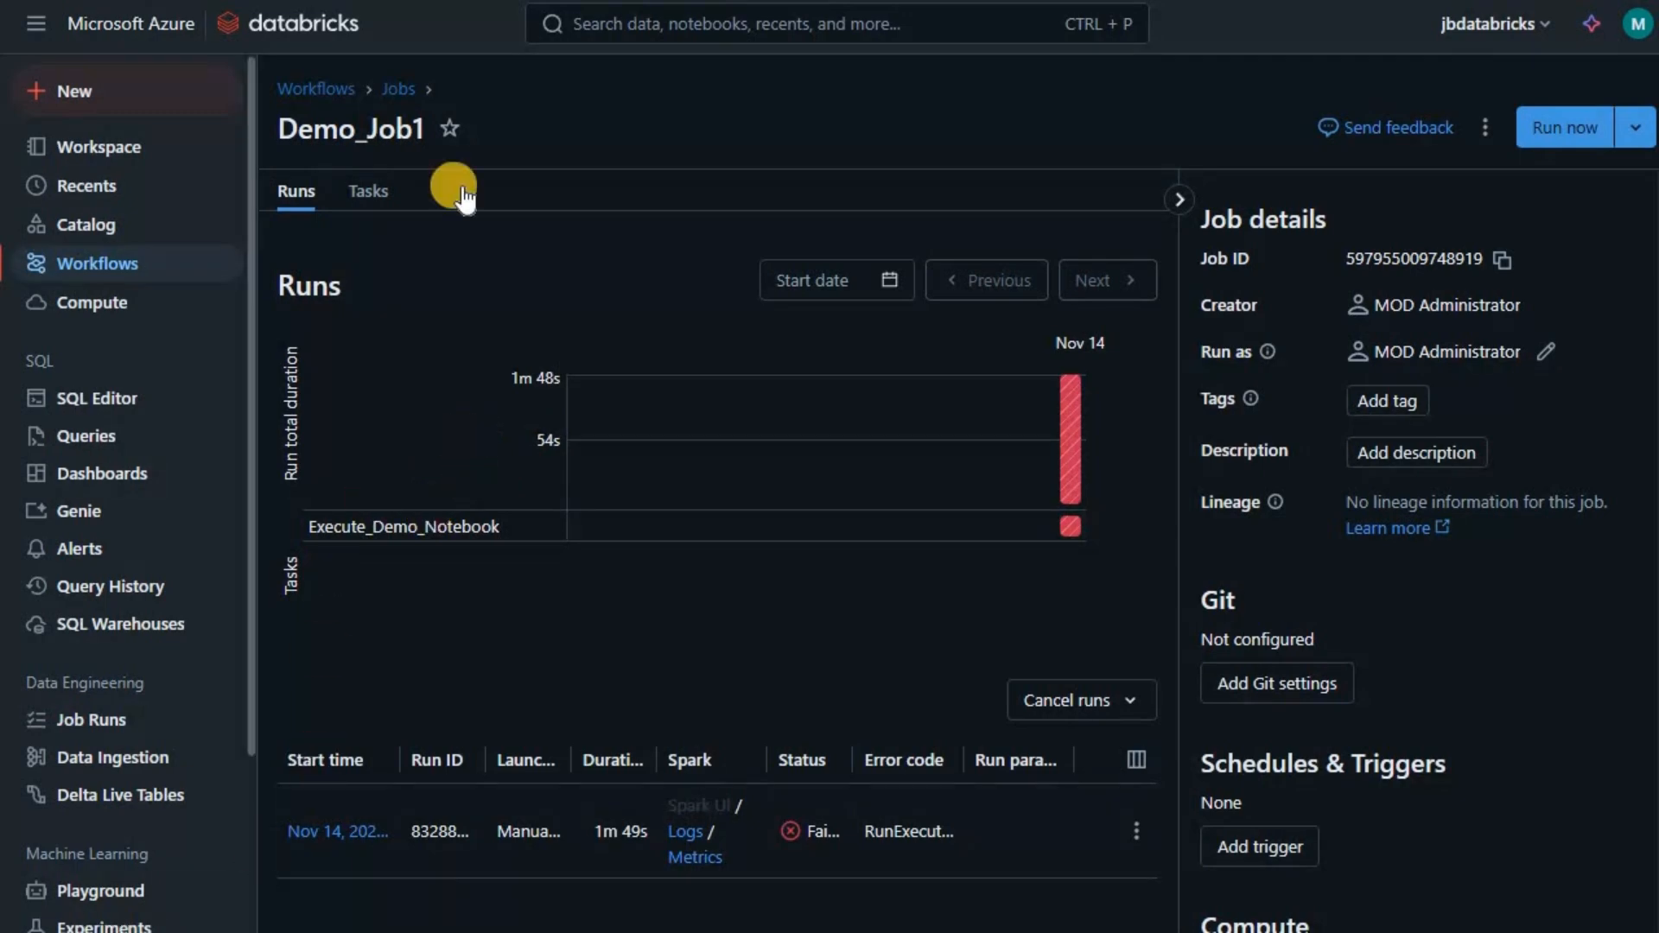
- Change the task's job cluster node type to Standard_D4ds_v4
{"action": "left_click", "coordinate": [380, 192]}
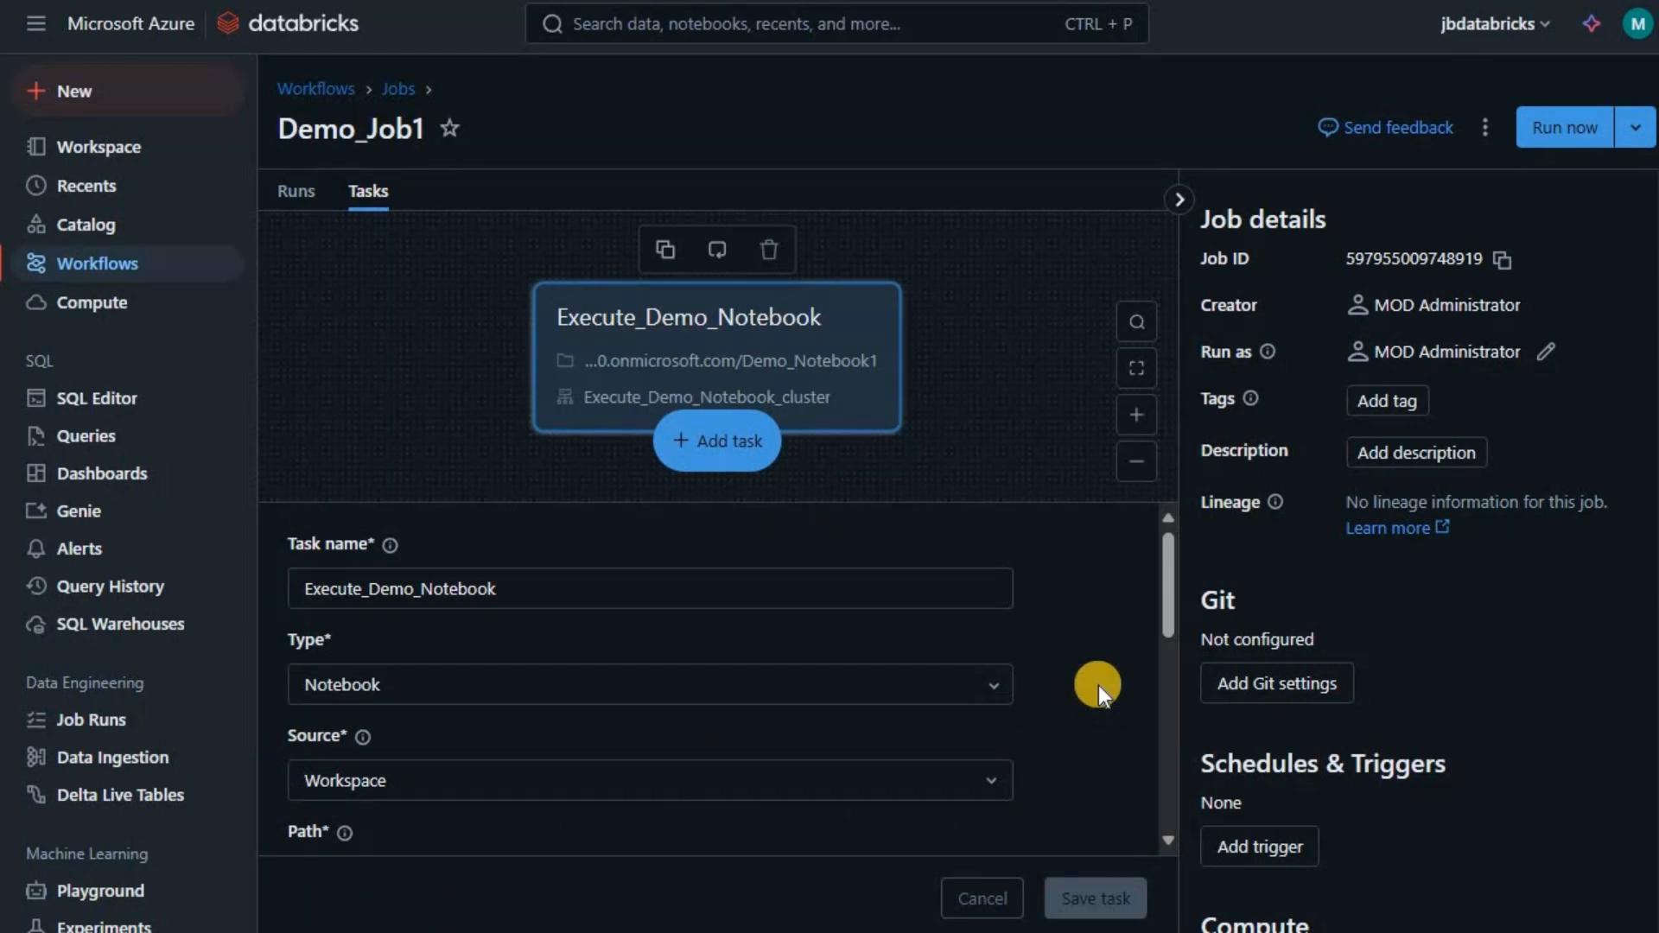
{"action": "scroll", "coordinate": [997, 626], "scroll_direction": "down", "scroll_amount": 5}
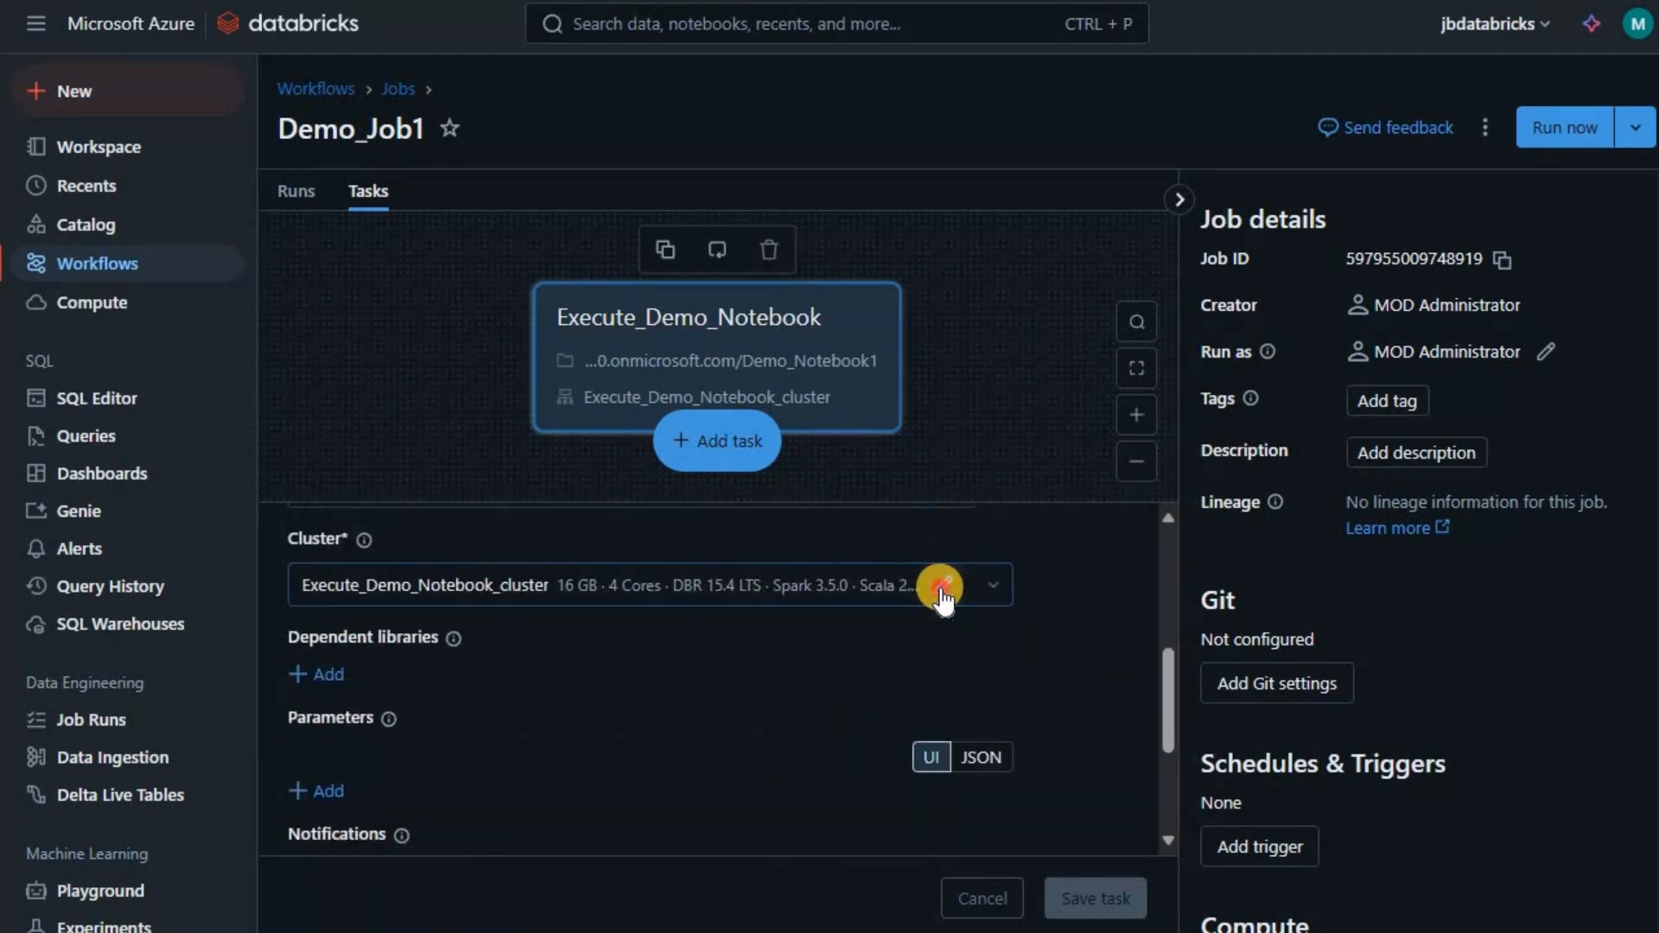
{"action": "left_click", "coordinate": [940, 588]}
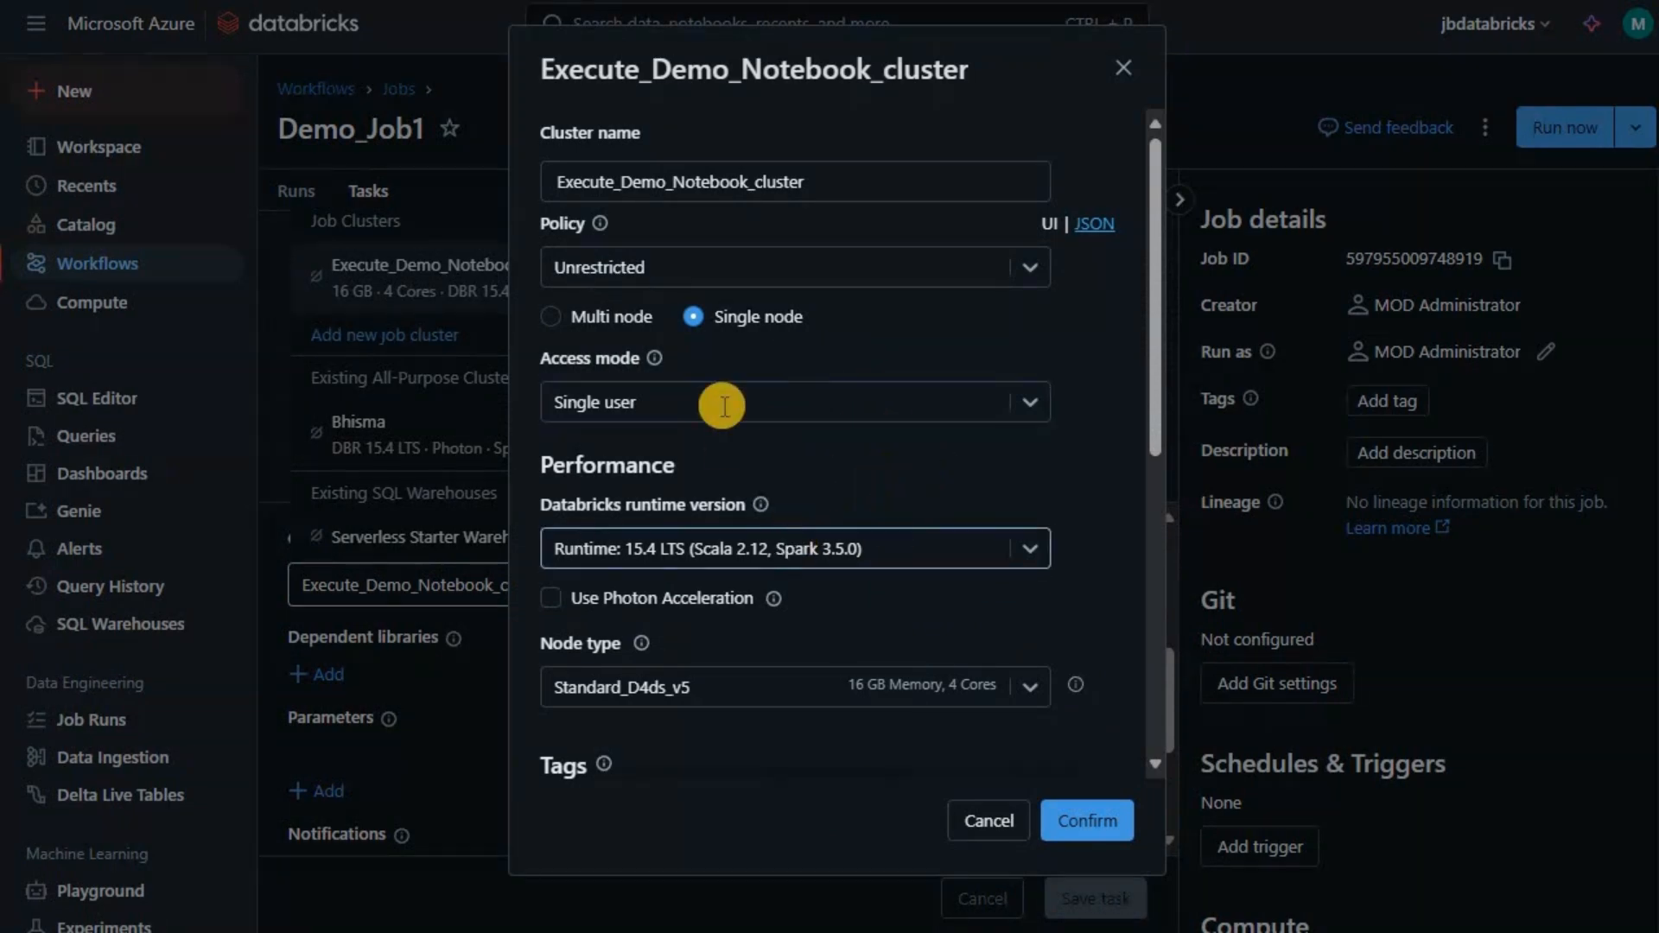
{"action": "left_click", "coordinate": [1032, 687]}
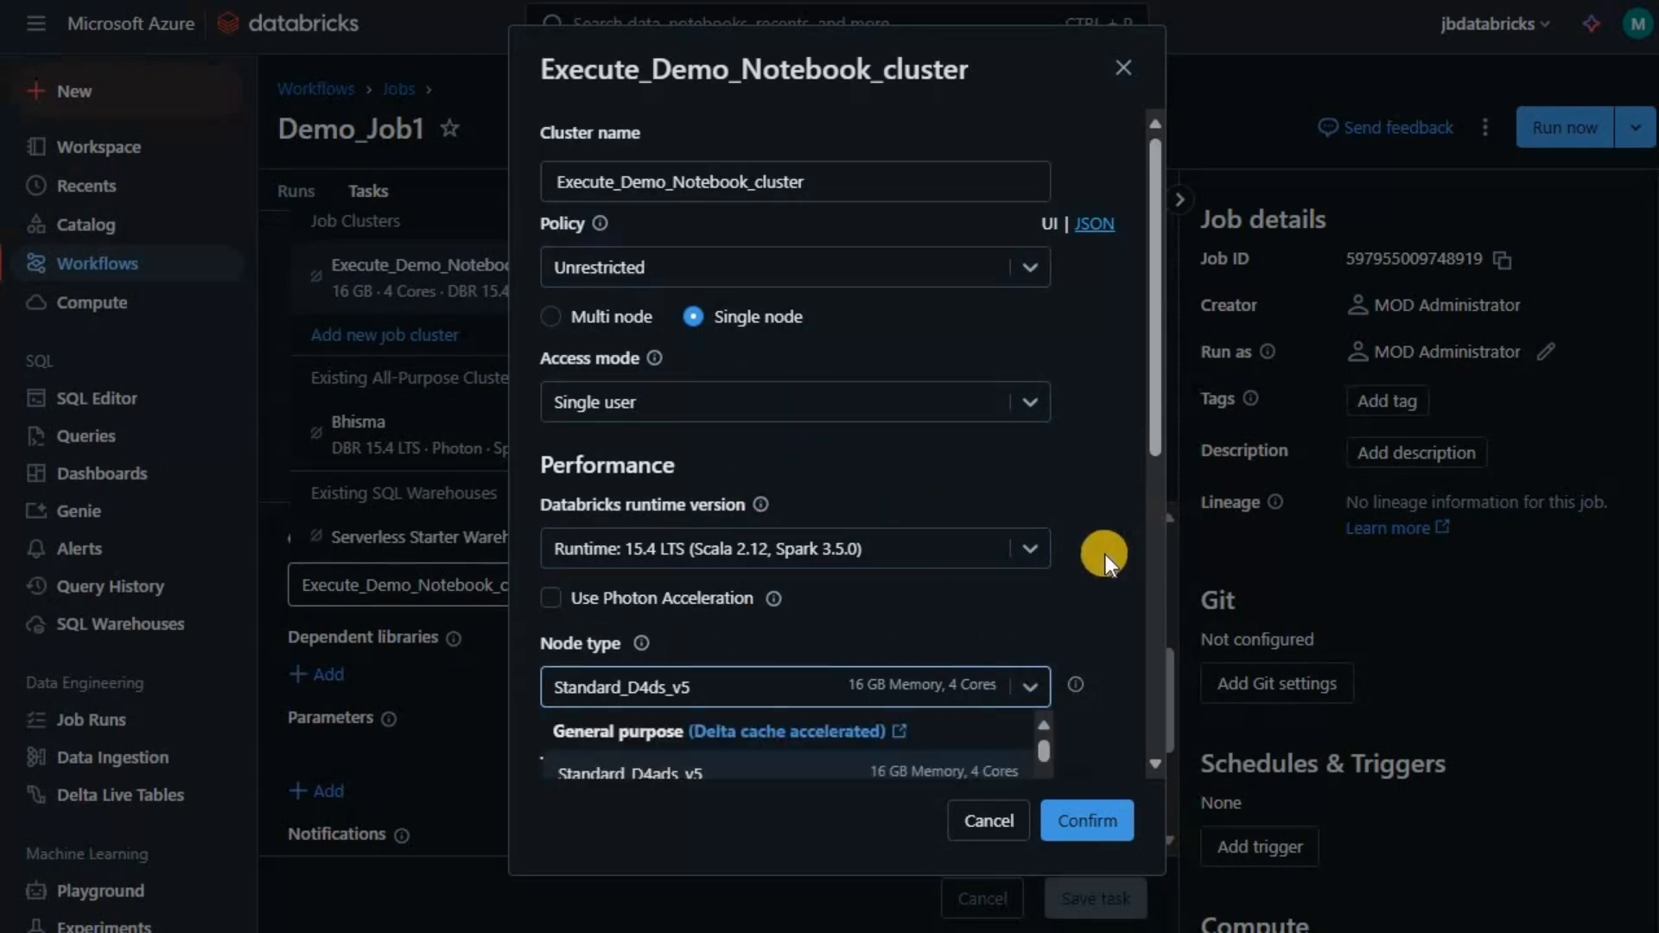
{"action": "scroll", "coordinate": [1106, 553], "scroll_direction": "down", "scroll_amount": 5}
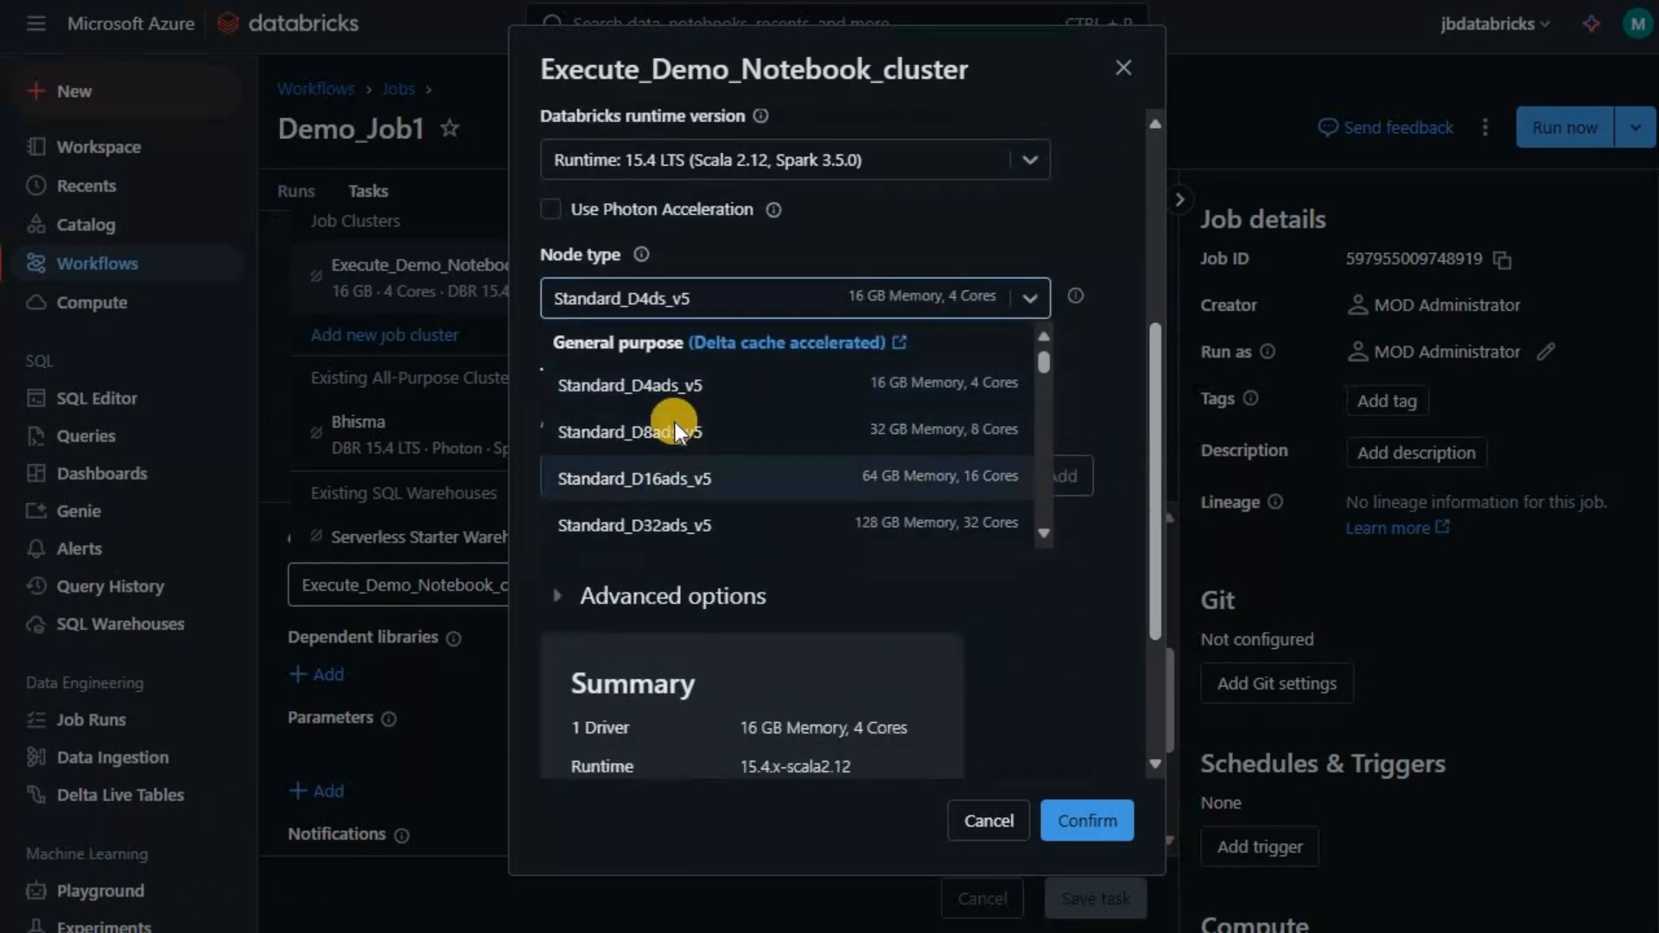
{"action": "left_click", "coordinate": [685, 295]}
{"action": "left_click", "coordinate": [773, 315]}
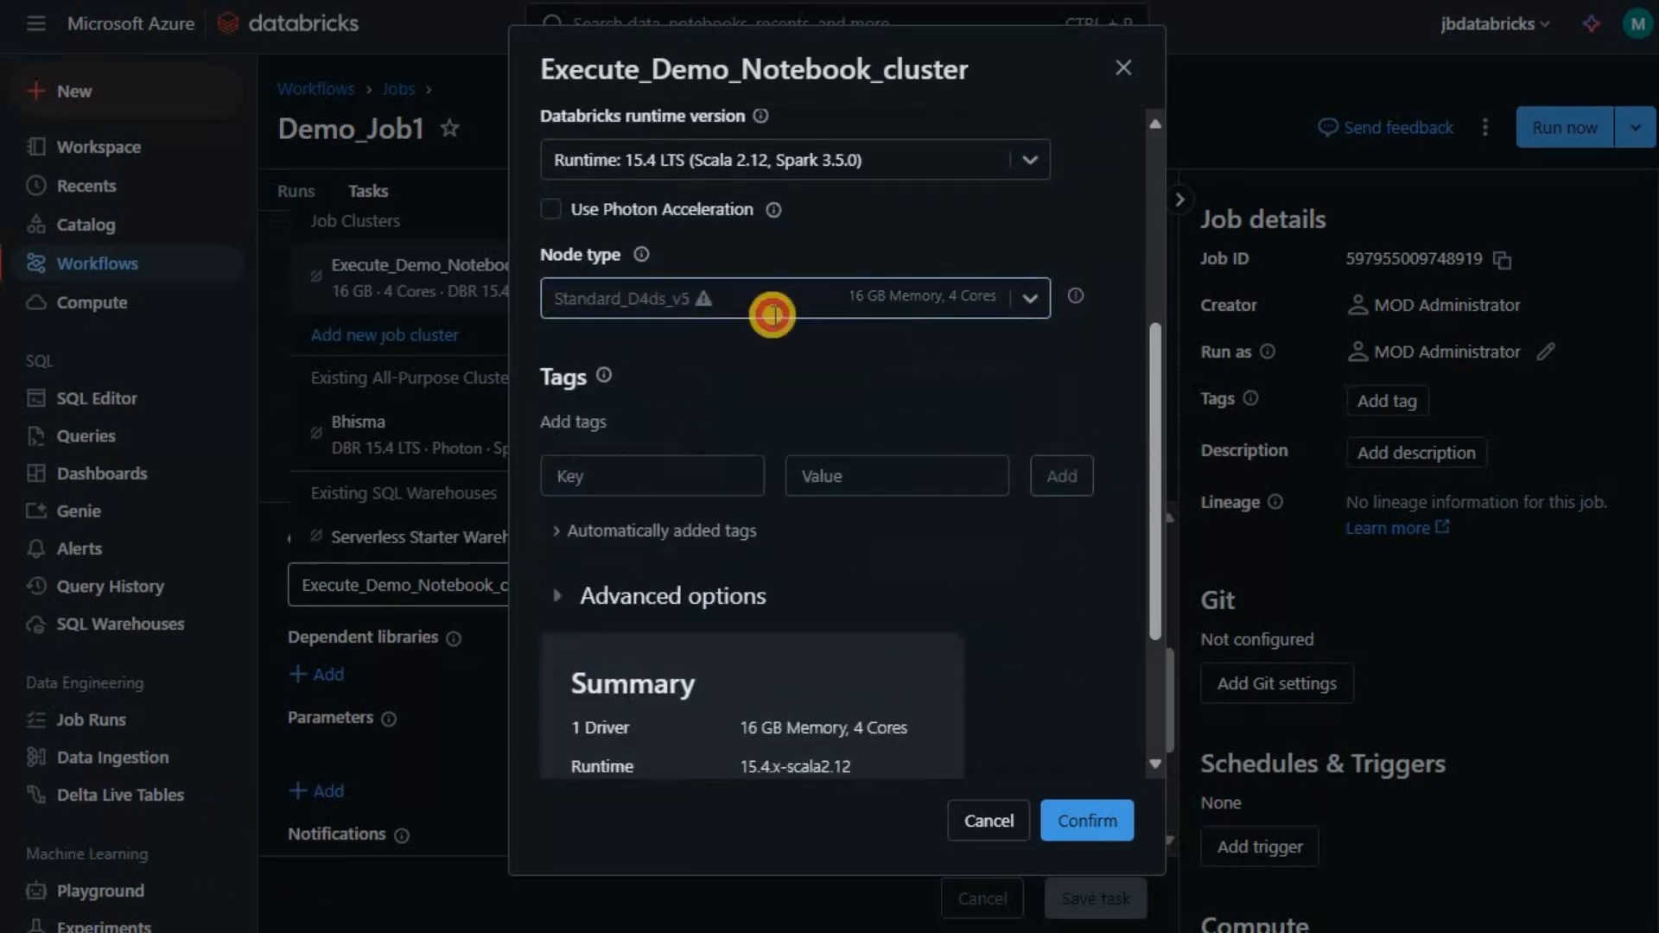
{"action": "left_click", "coordinate": [671, 297]}
{"action": "left_click", "coordinate": [672, 297]}
{"action": "type", "text": "S"}
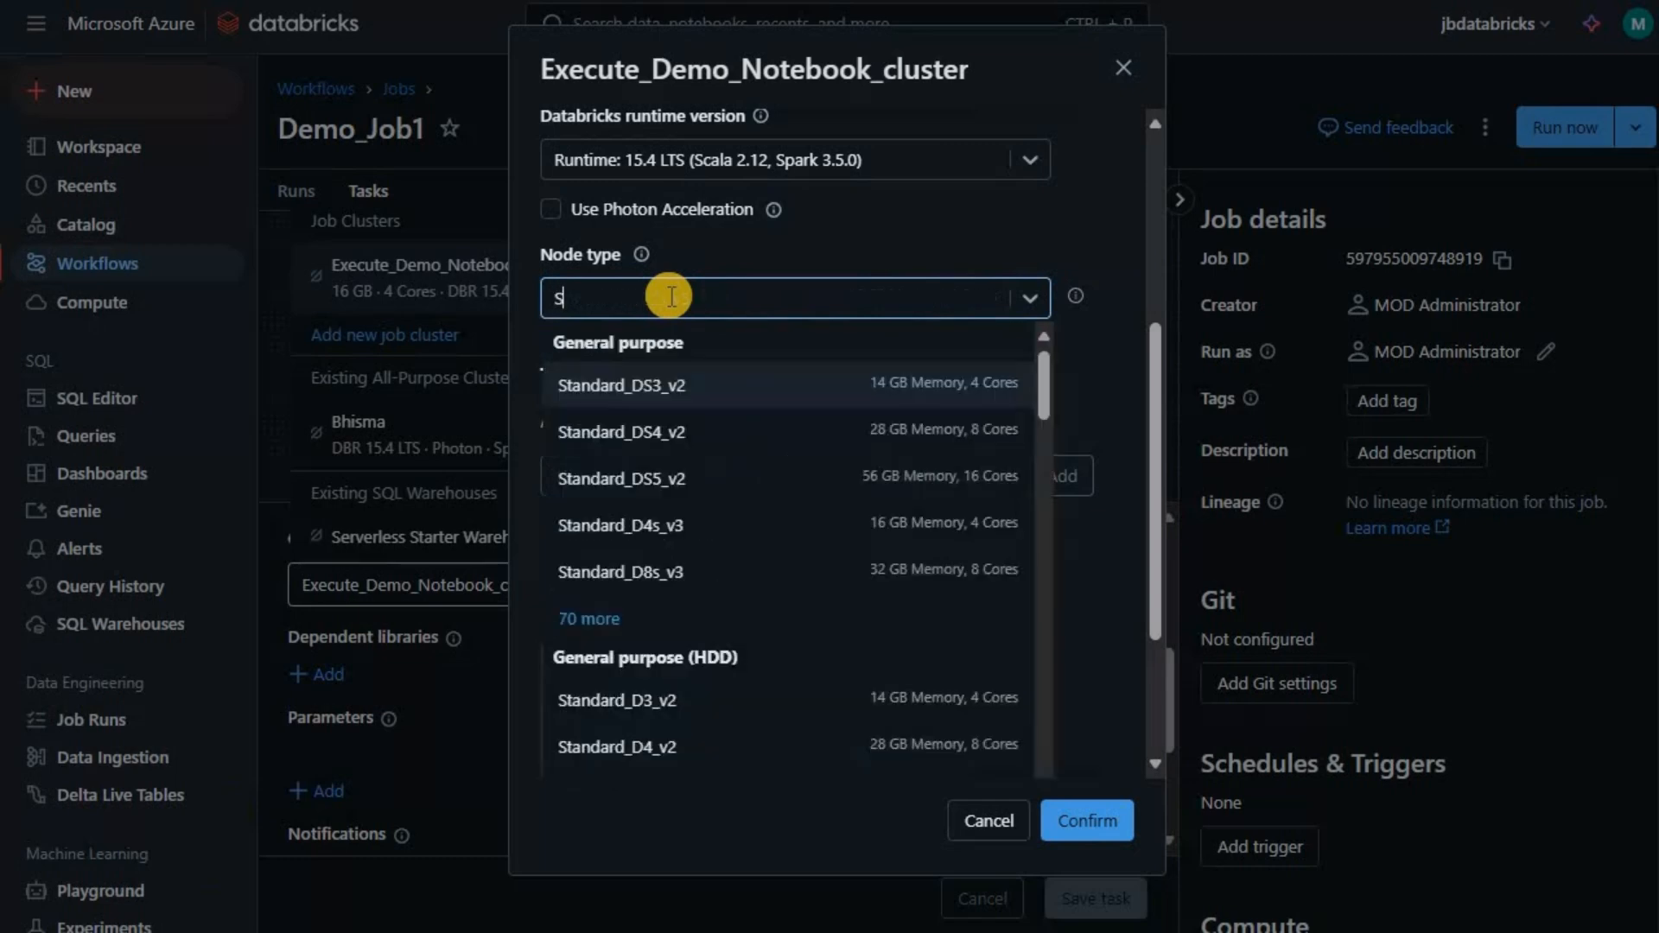
{"action": "type", "text": "tandard_D4ds"}
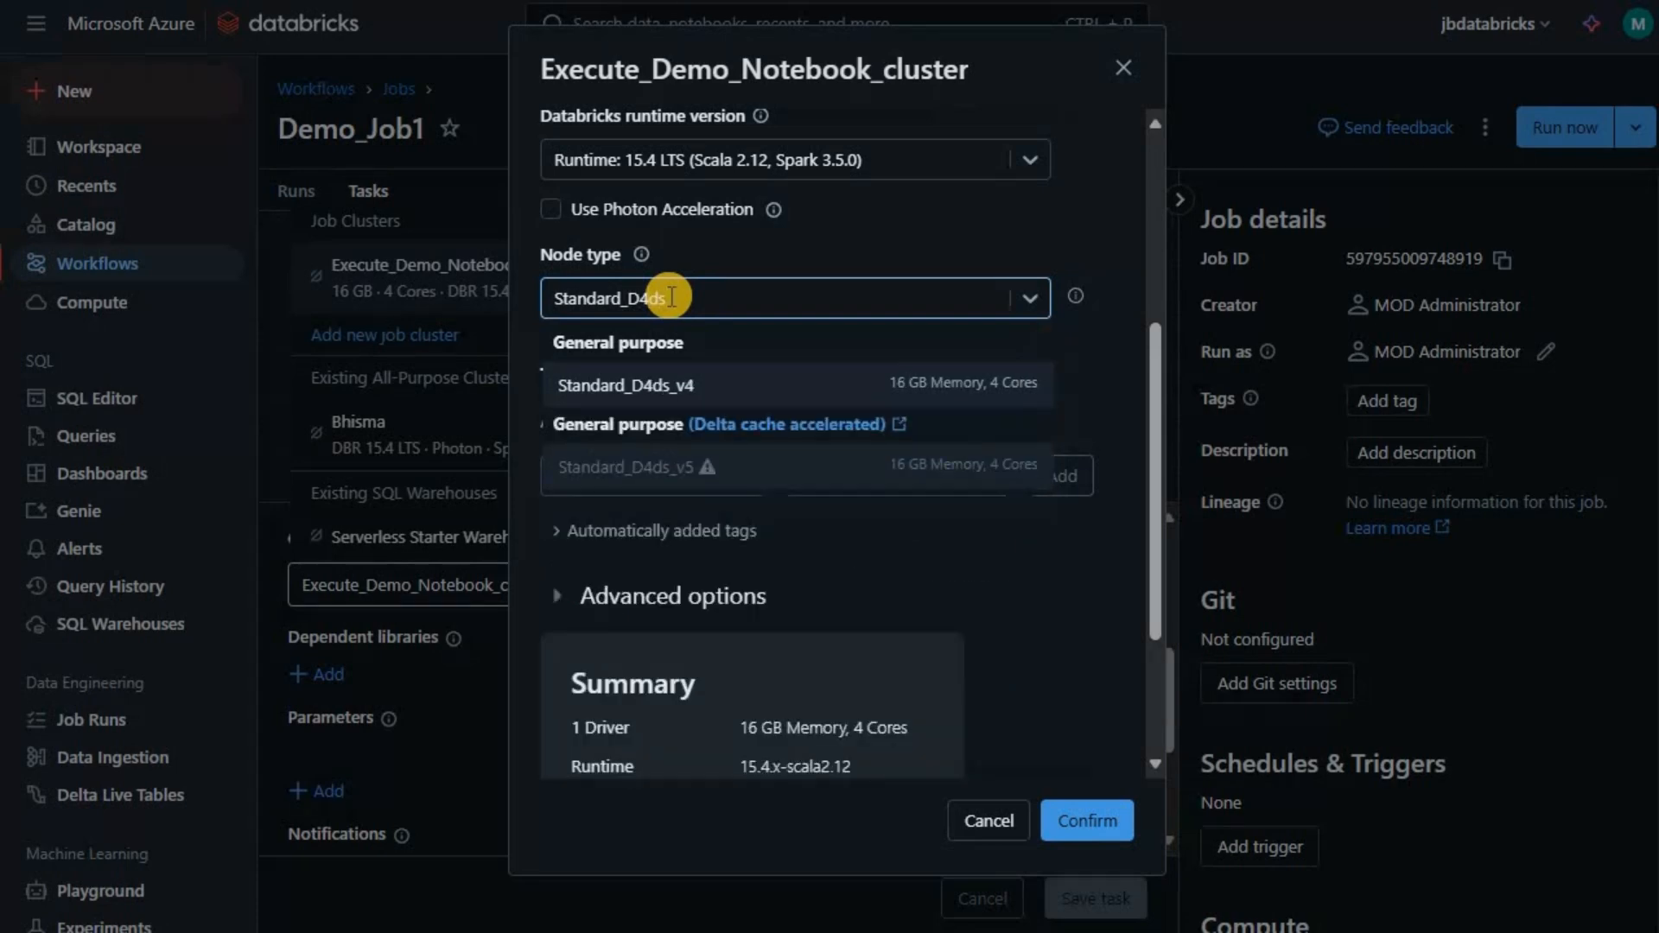
{"action": "type", "text": "_v4"}
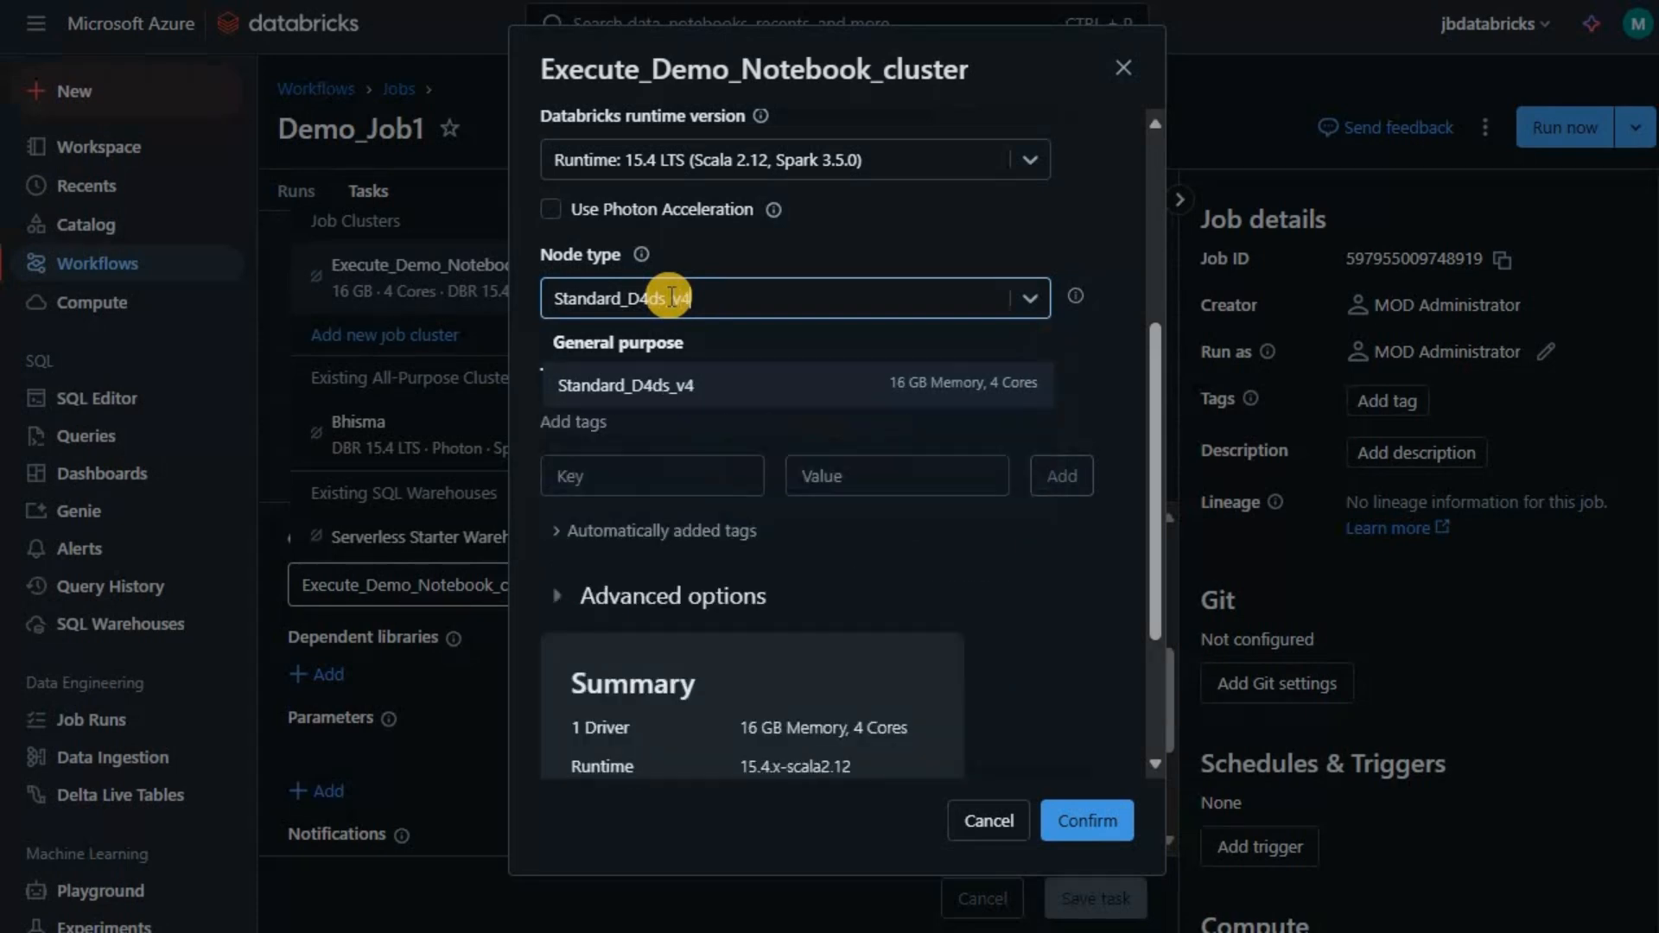
{"action": "left_click", "coordinate": [724, 396]}
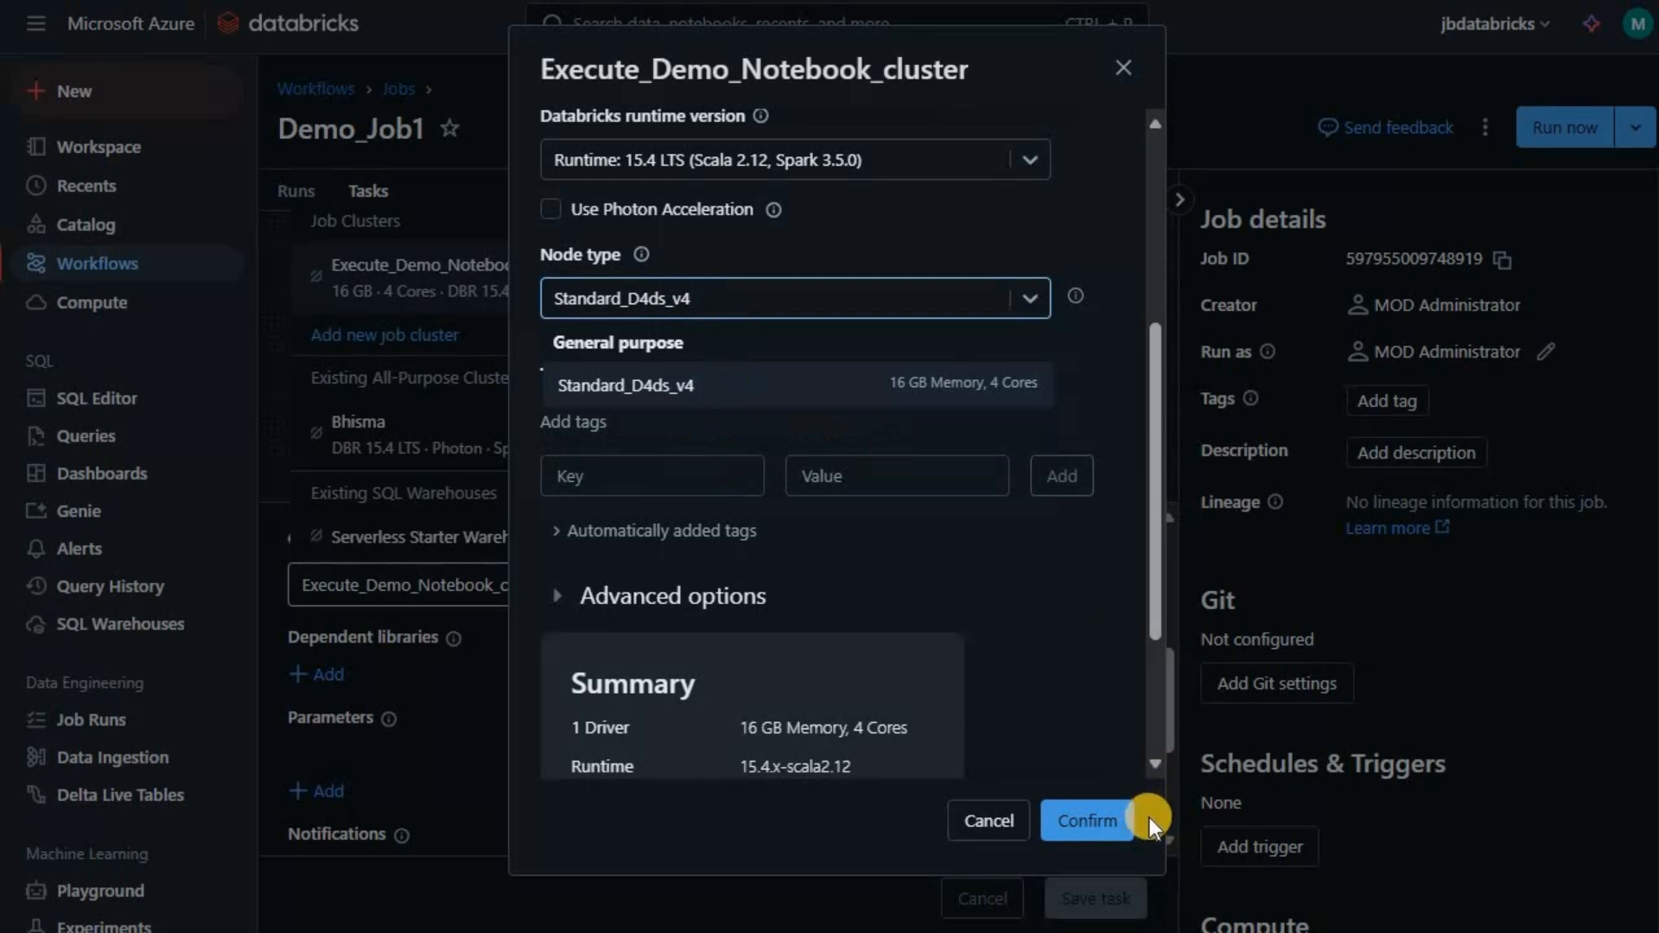
{"action": "left_click", "coordinate": [1097, 822]}
- Save the task changes and start a new run of Demo_Job1
{"action": "left_click", "coordinate": [1099, 905]}
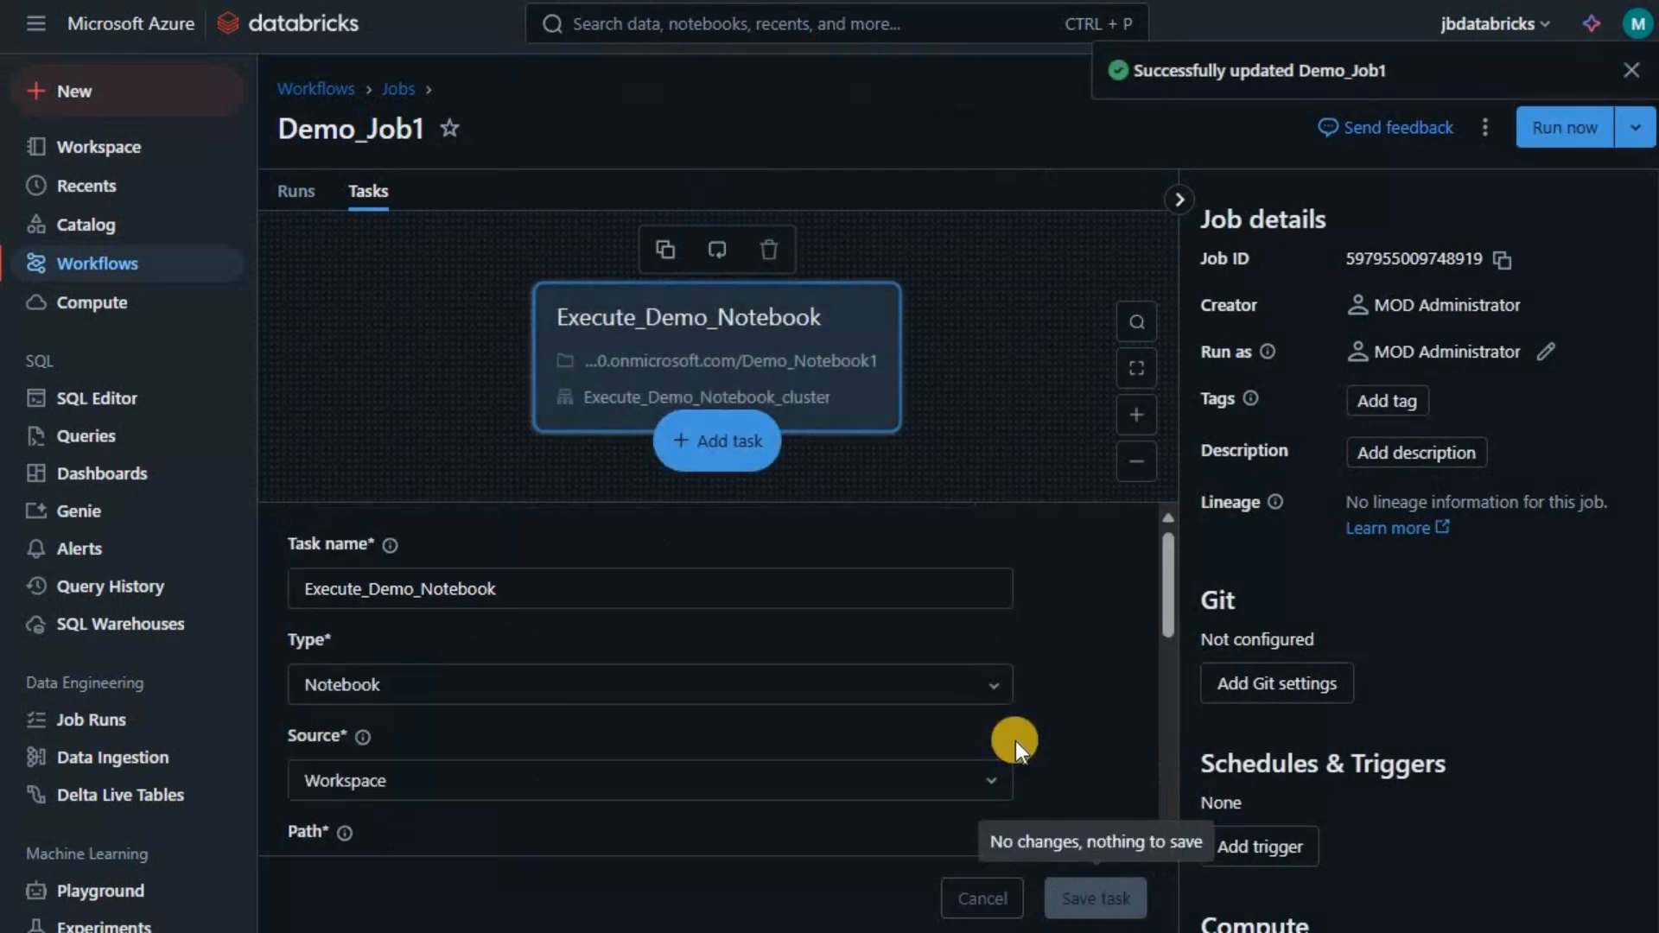
{"action": "scroll", "coordinate": [1087, 742], "scroll_direction": "down", "scroll_amount": 4}
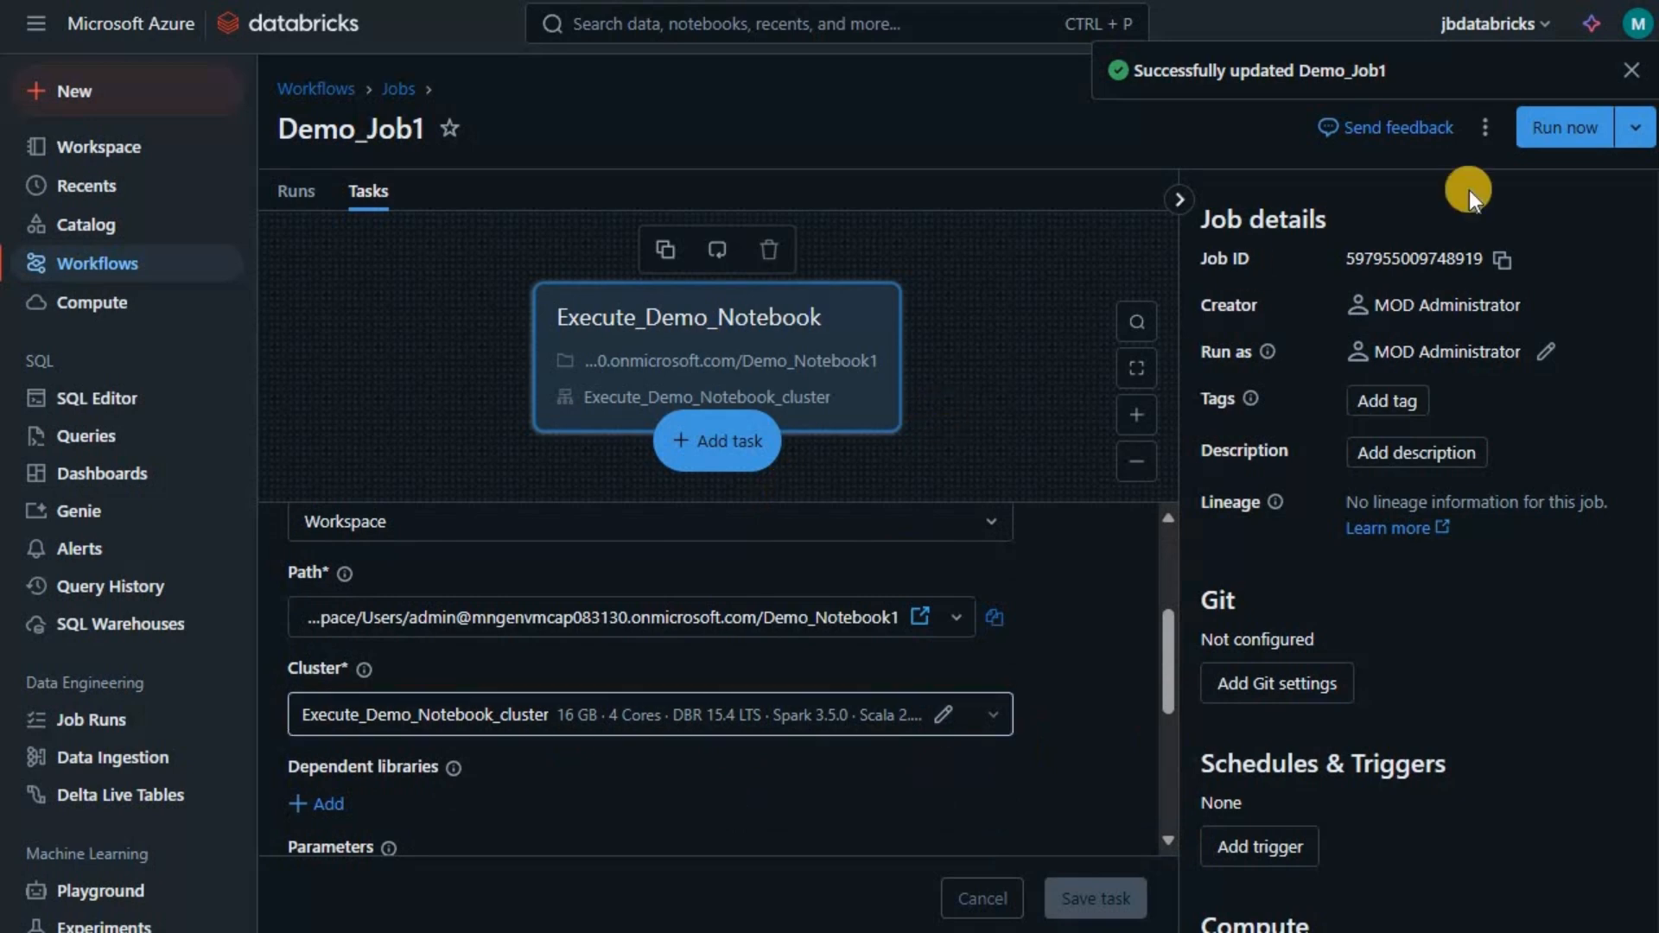
{"action": "left_click", "coordinate": [1574, 114]}
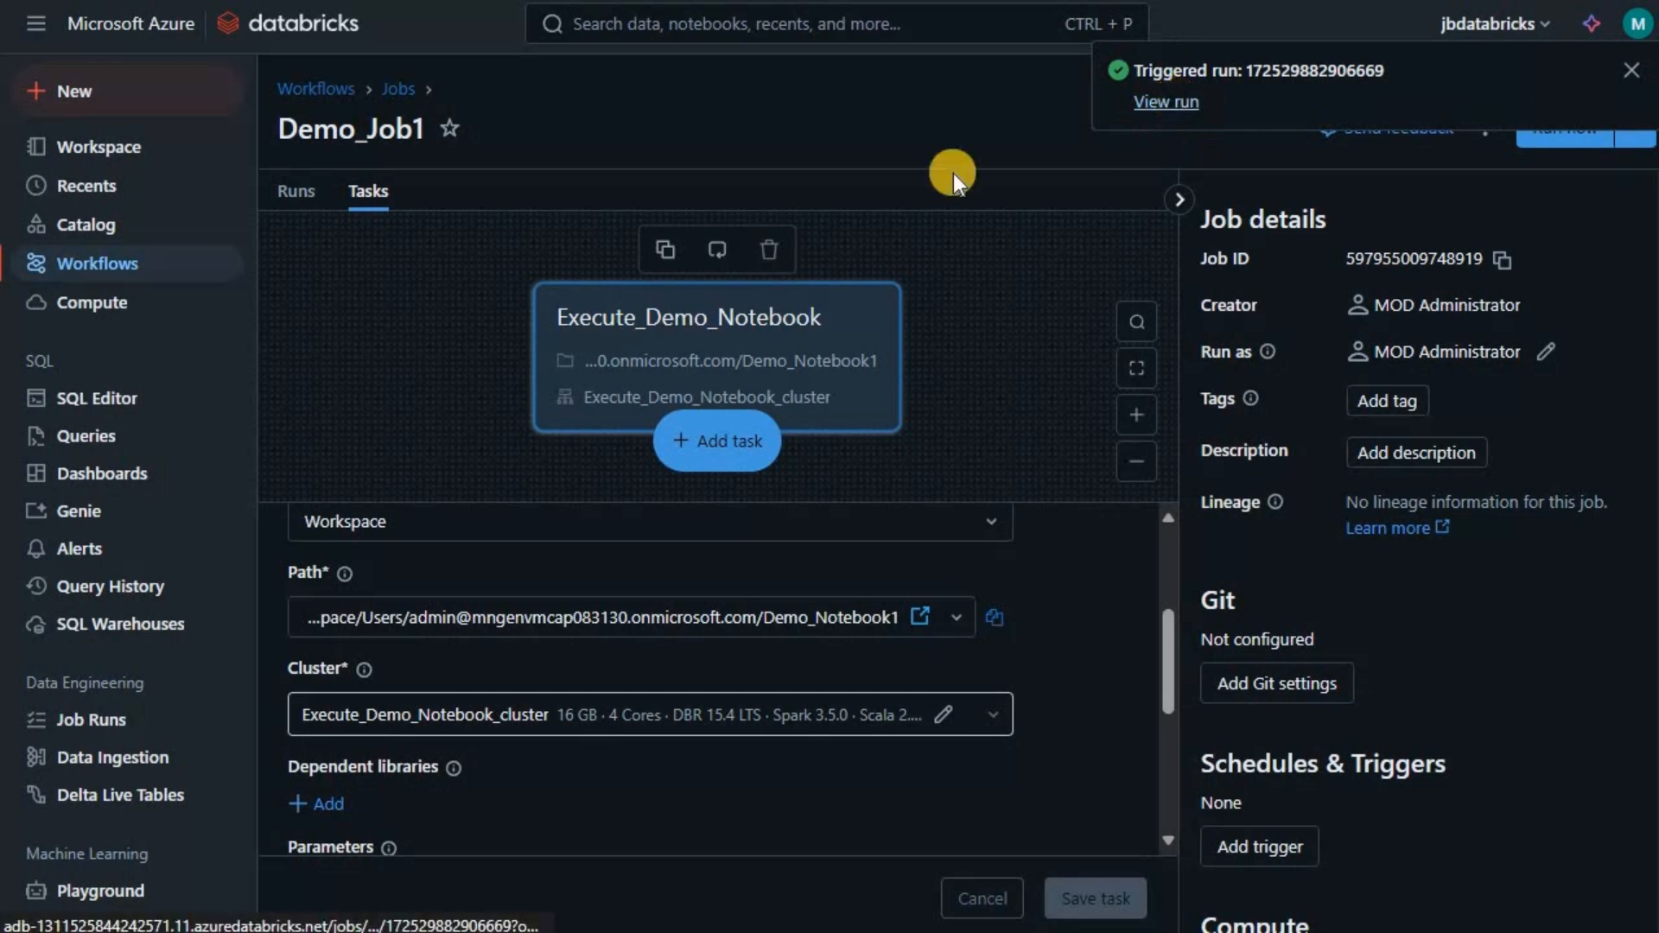
- View the new run's job compute, then confirm the 11:49 AM run succeeded in Job runs
{"action": "left_click", "coordinate": [1160, 102]}
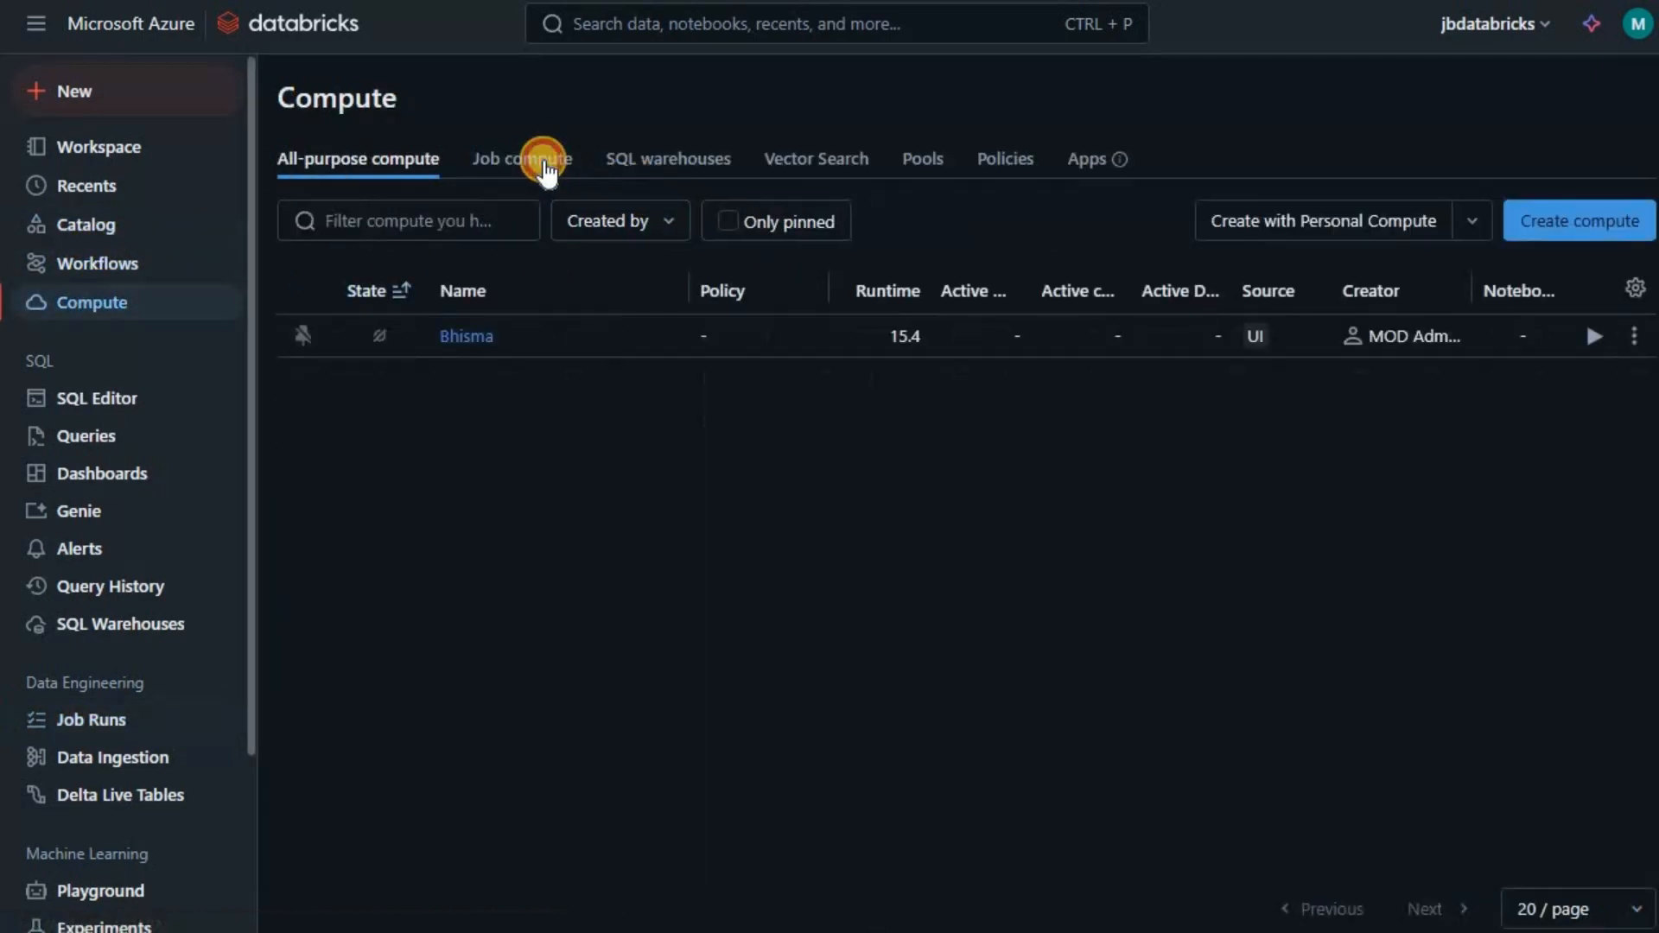
{"action": "left_click", "coordinate": [545, 171]}
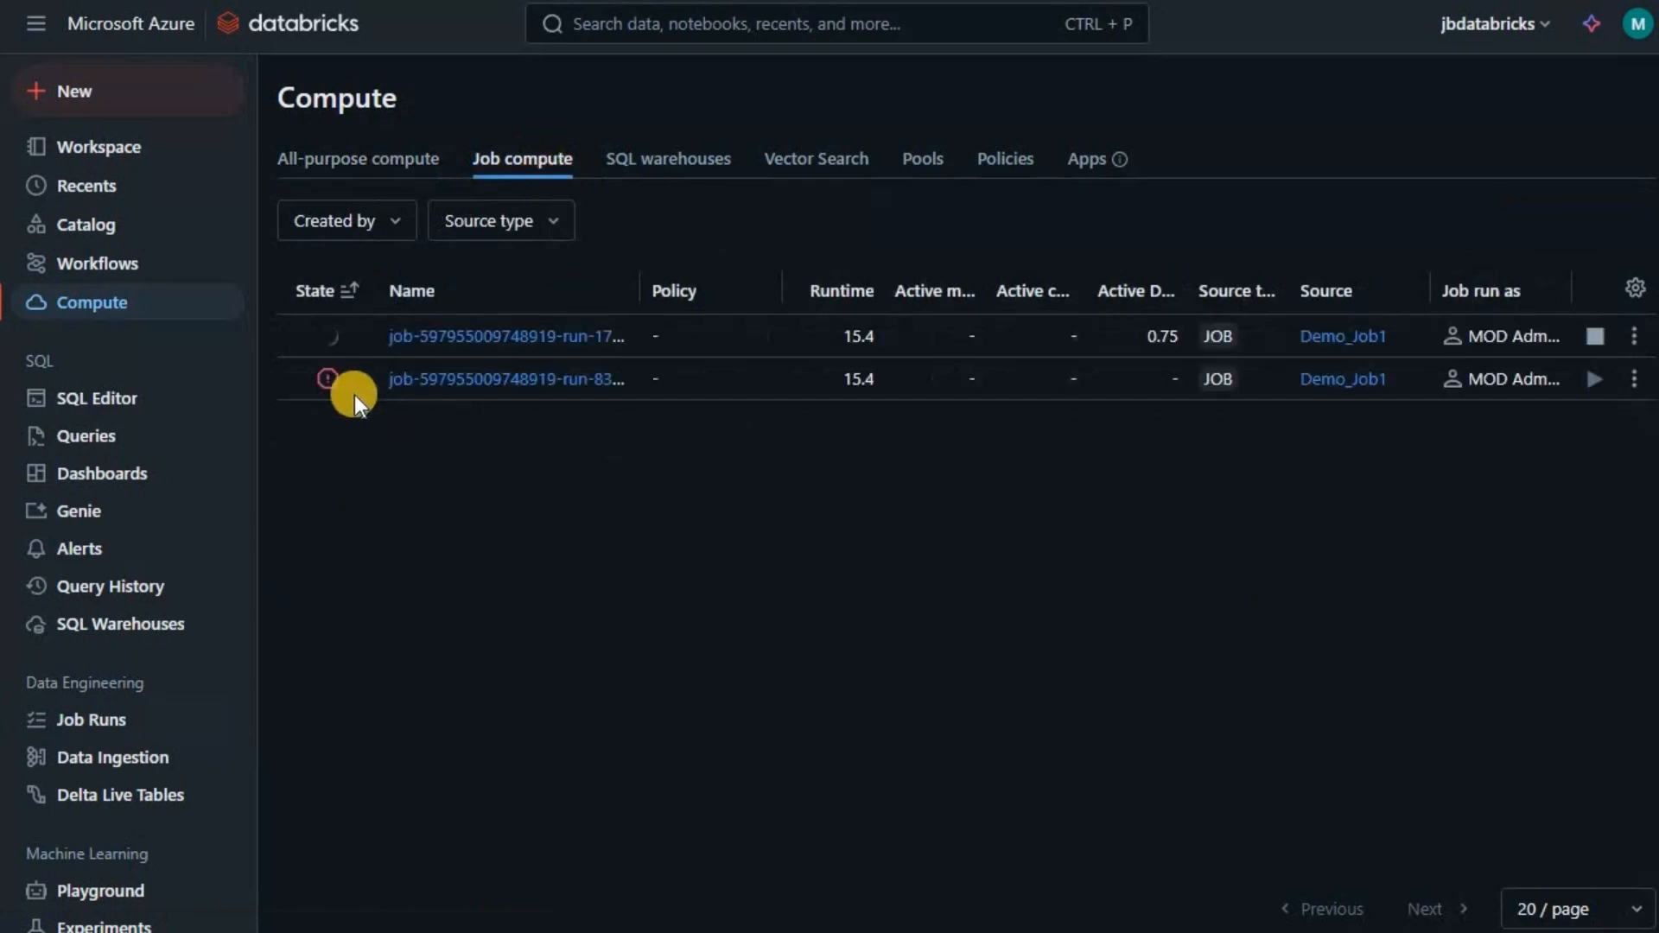
{"action": "mouse_move", "coordinate": [328, 376]}
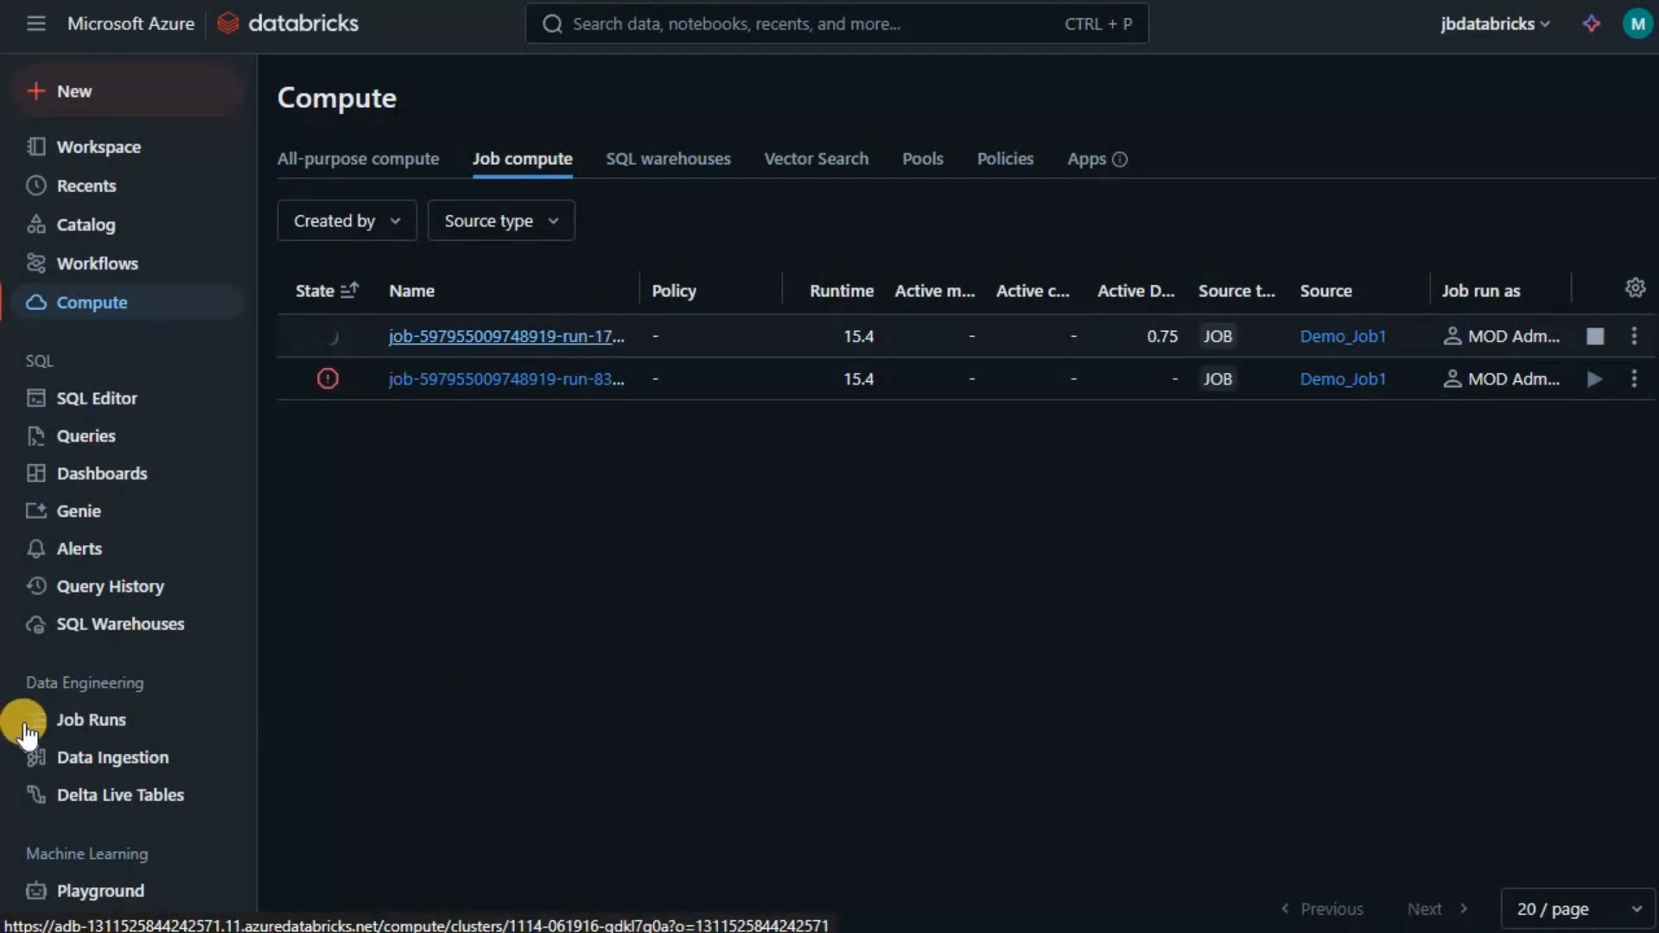
{"action": "left_click", "coordinate": [69, 726]}
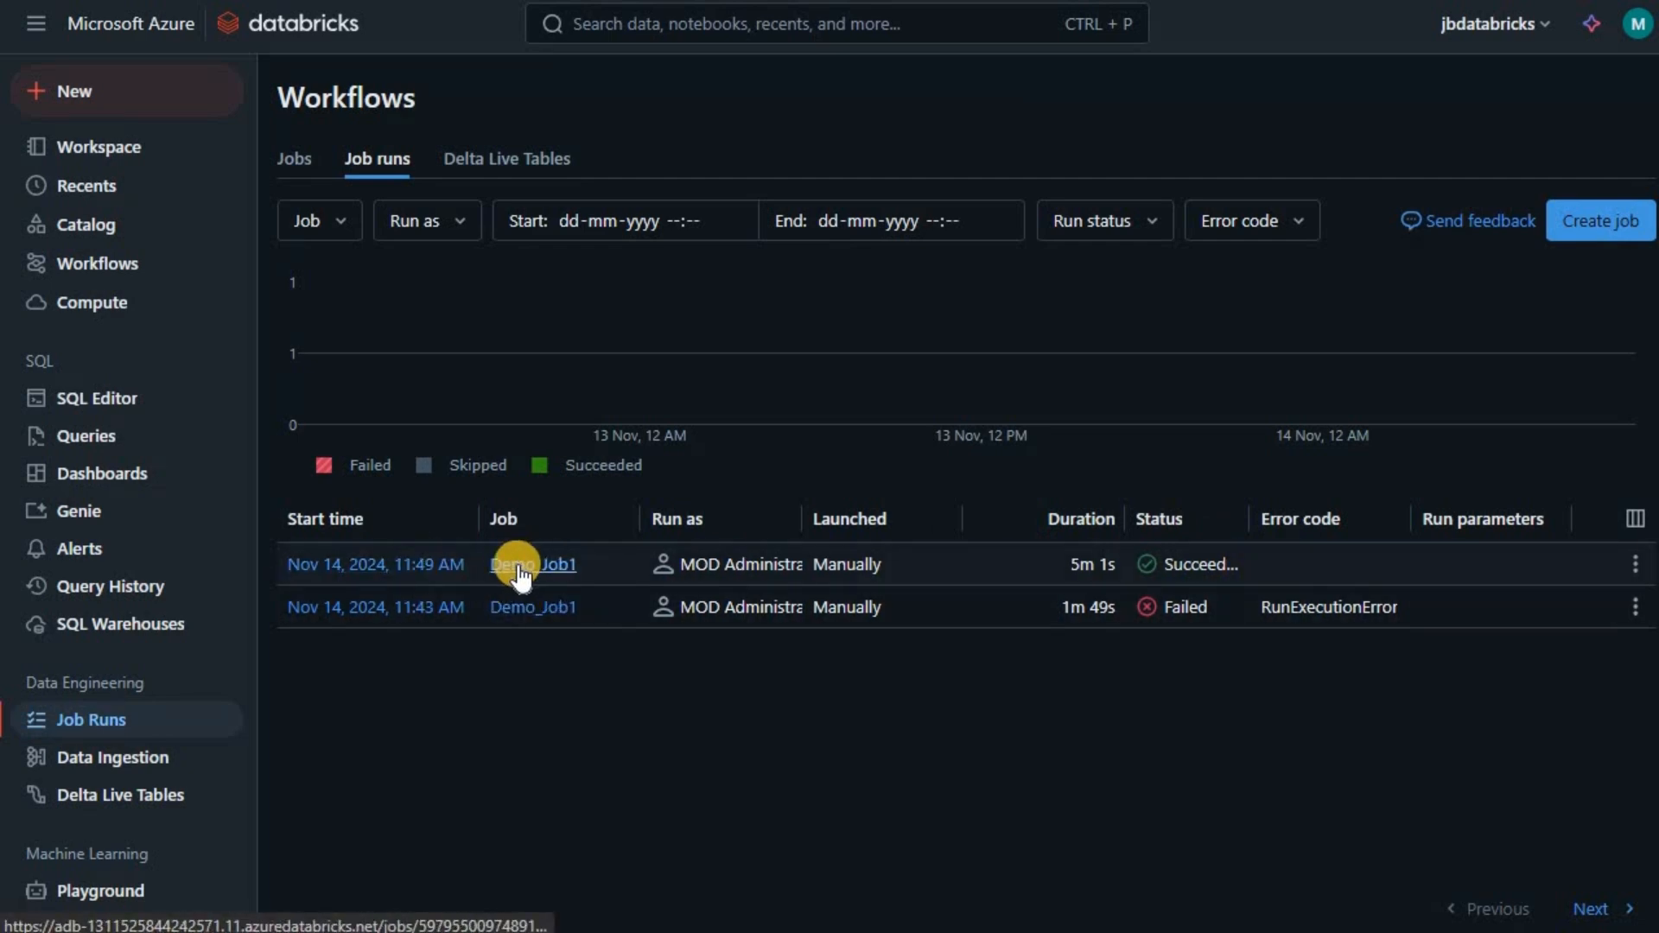
- Open the successful 11:49 AM Demo_Job1 run, then list both of its runtime 15.4 clusters under Job compute
{"action": "left_click", "coordinate": [366, 564]}
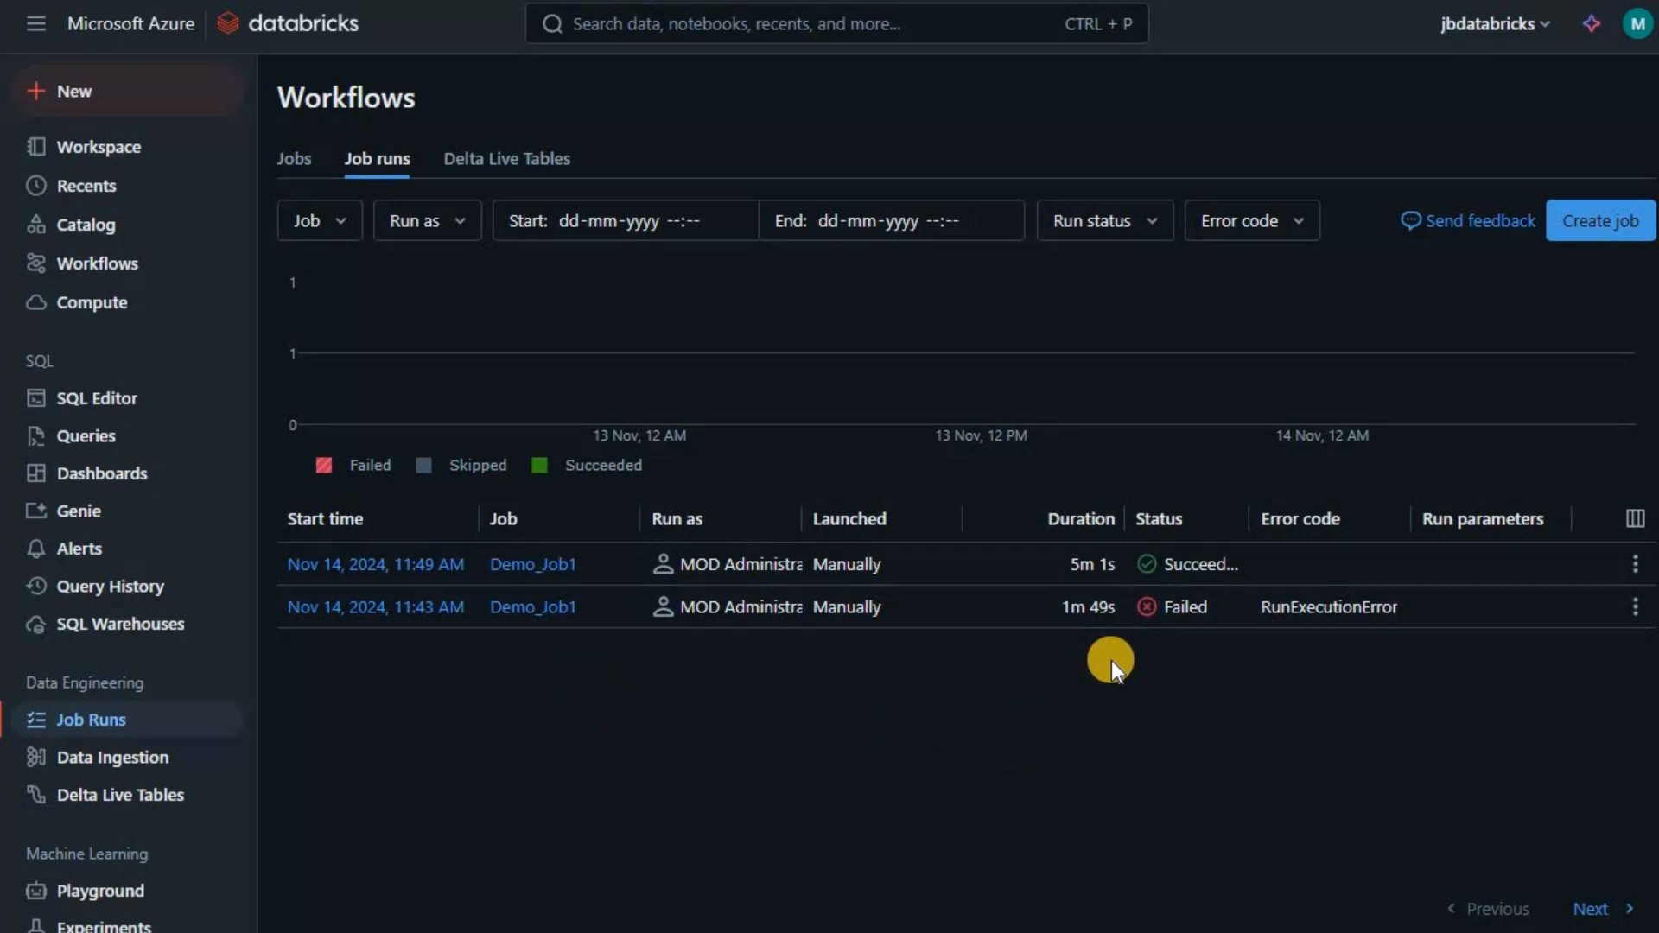
{"action": "left_click", "coordinate": [112, 307]}
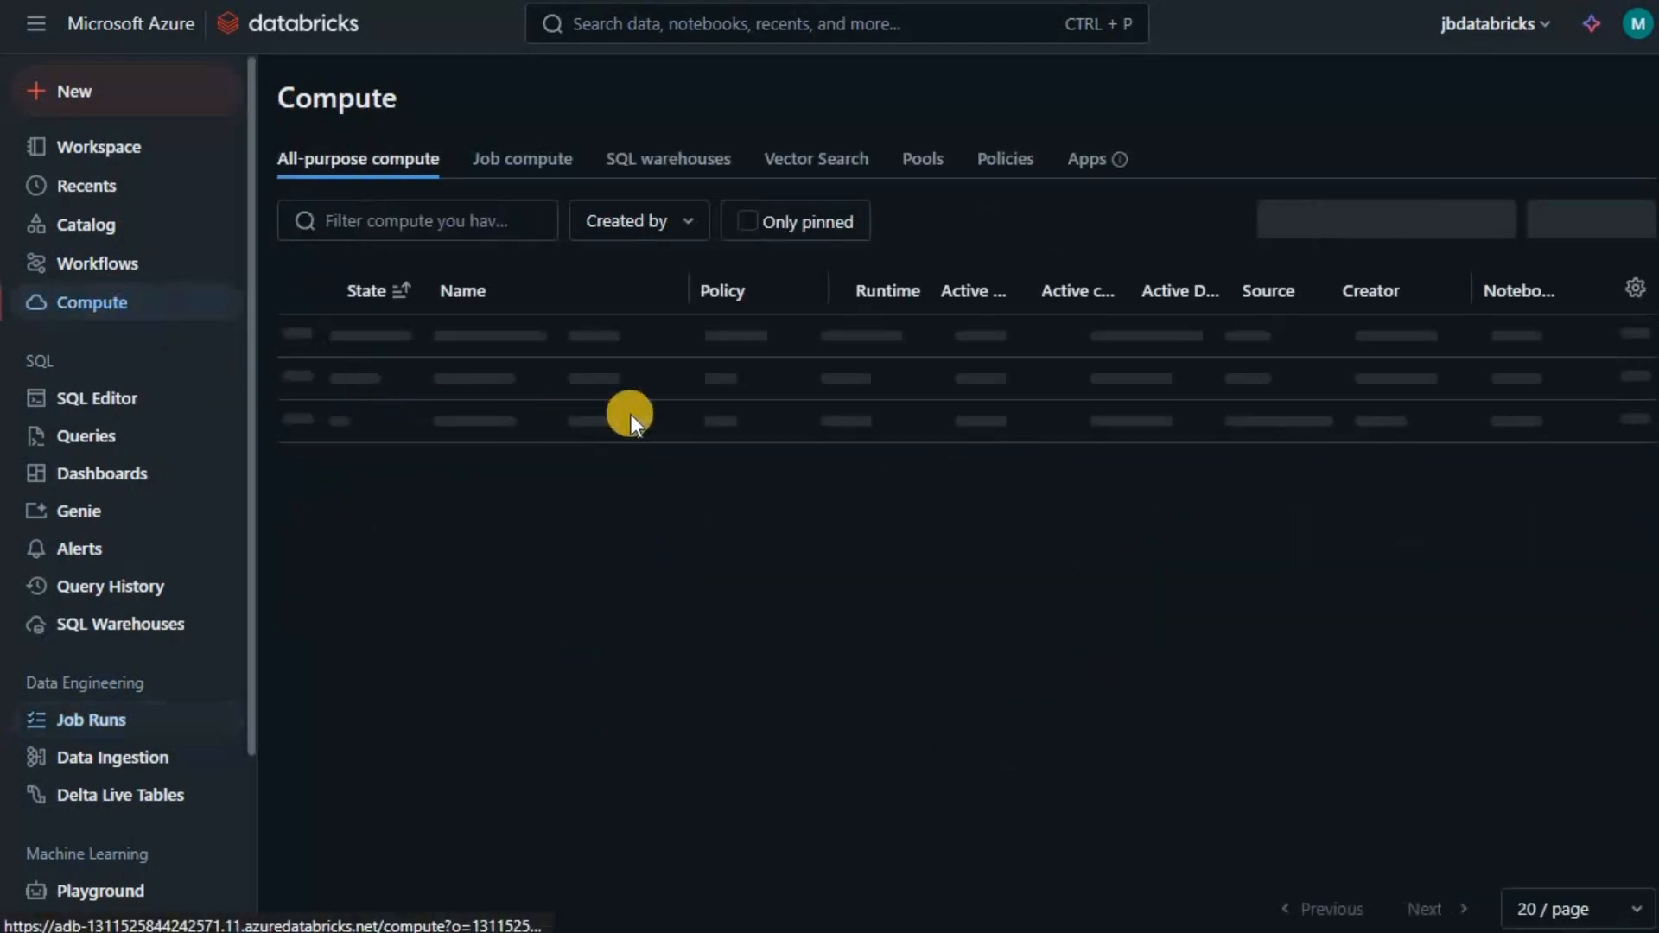
{"action": "left_click", "coordinate": [525, 162]}
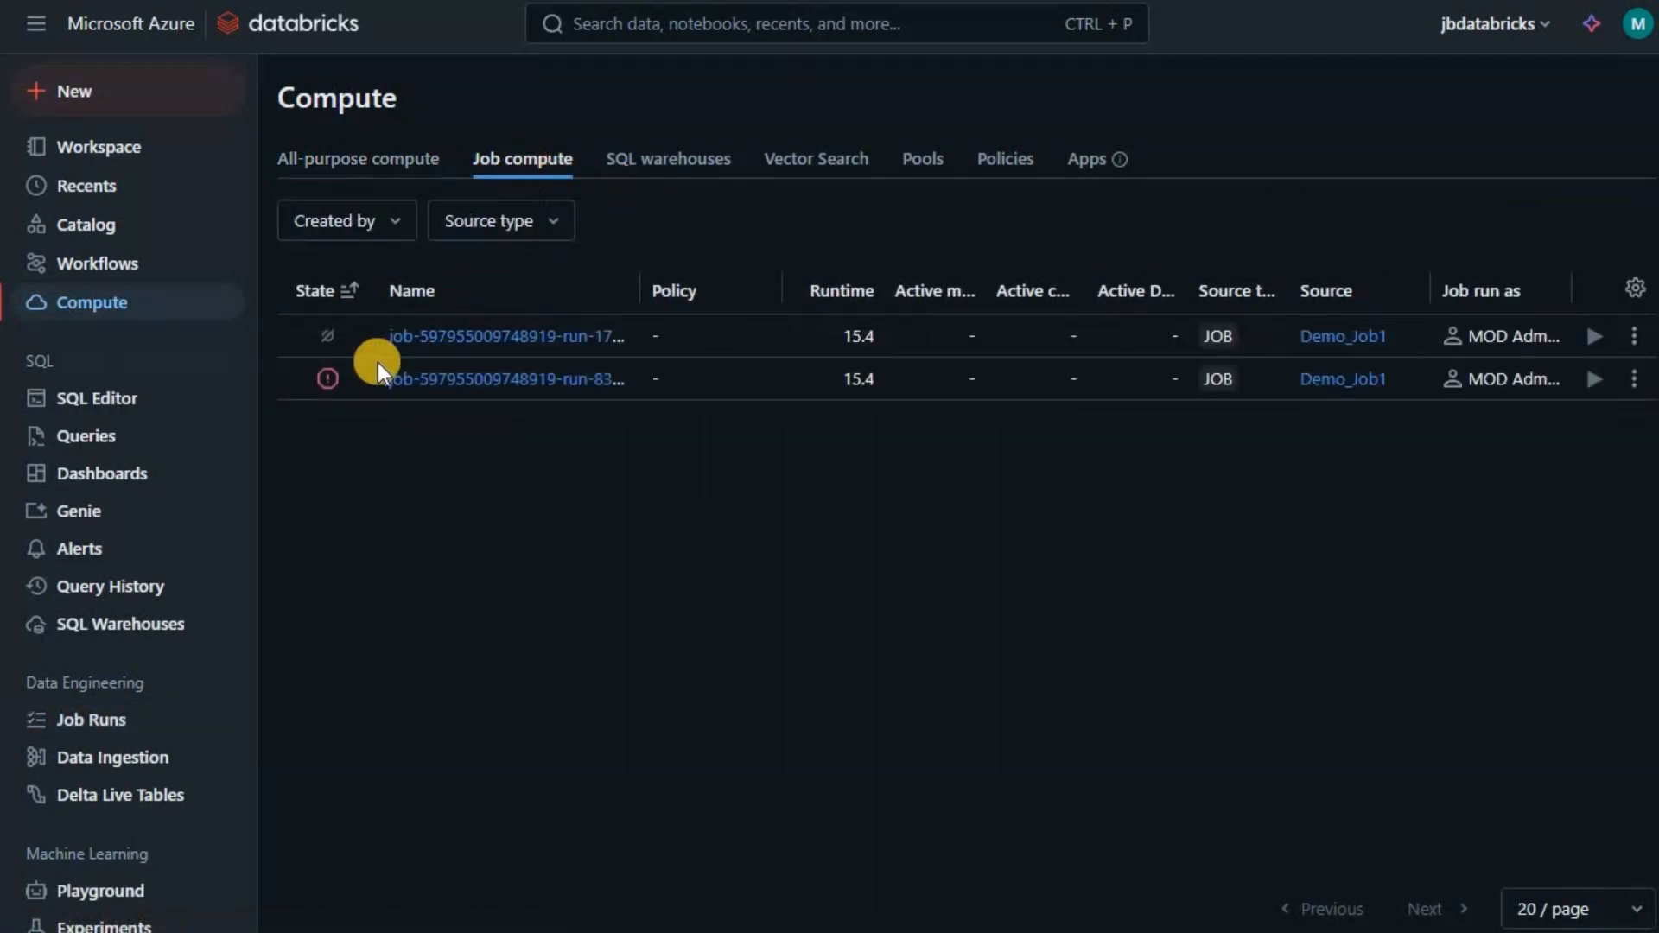